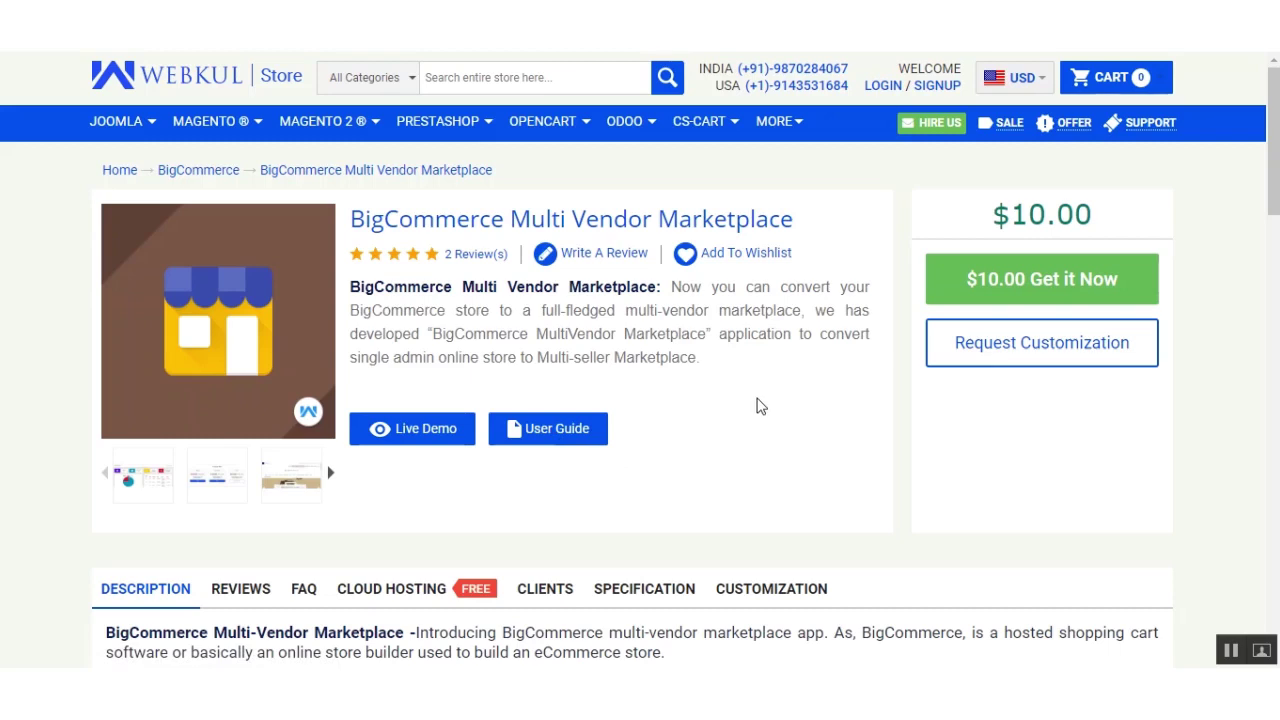
# Step: Get the Multi Vendor Marketplace by Webkul app and choose to install it by logging in to an existing BigCommerce store
pyautogui.click(1015, 280)
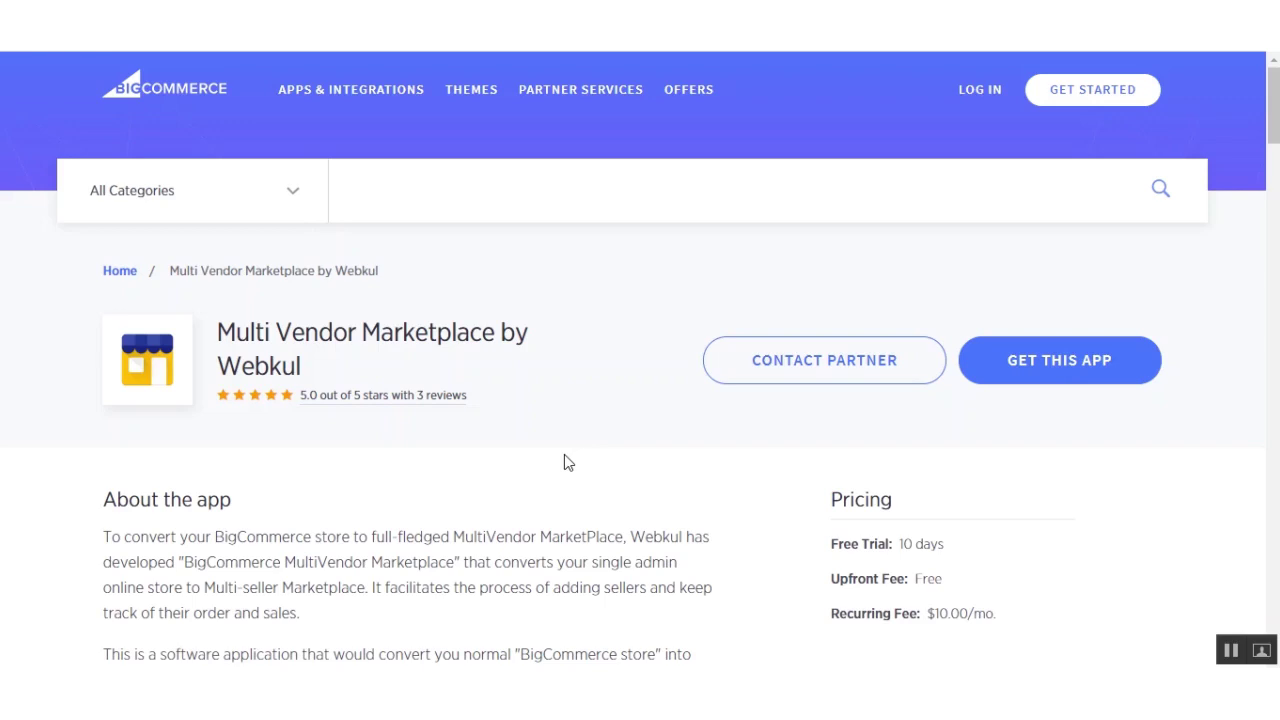
pyautogui.click(1037, 372)
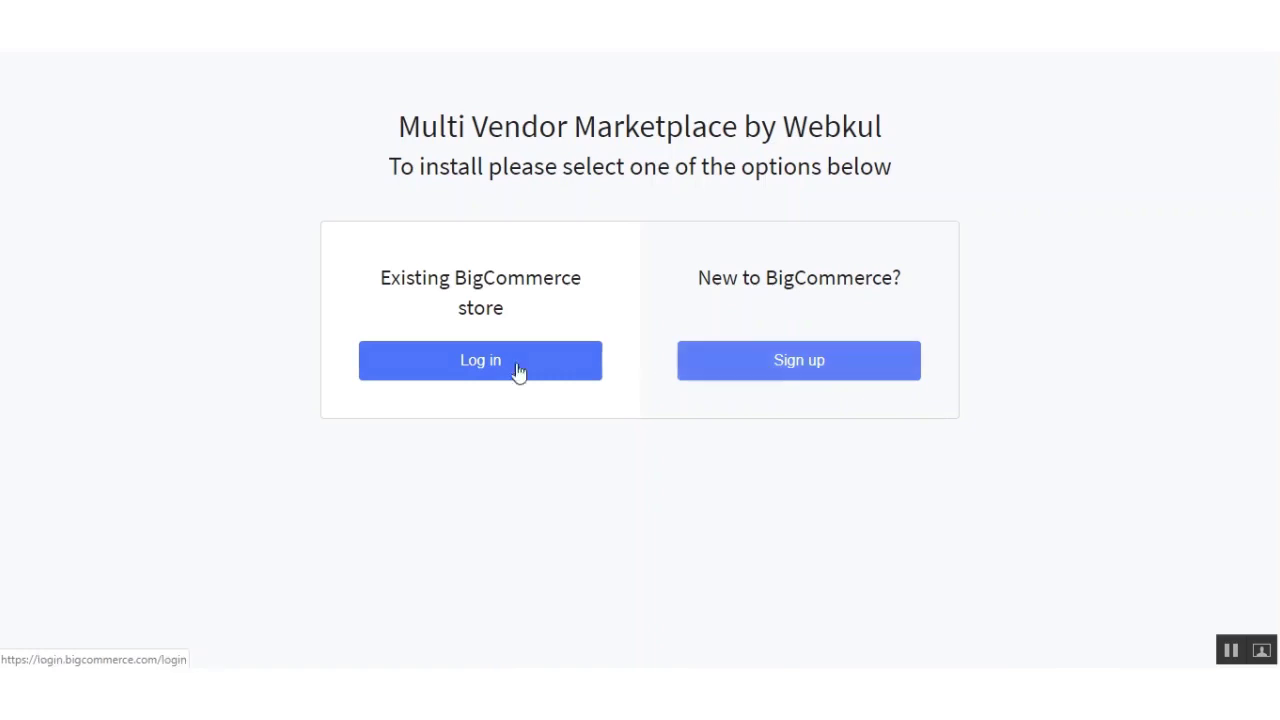
pyautogui.click(465, 368)
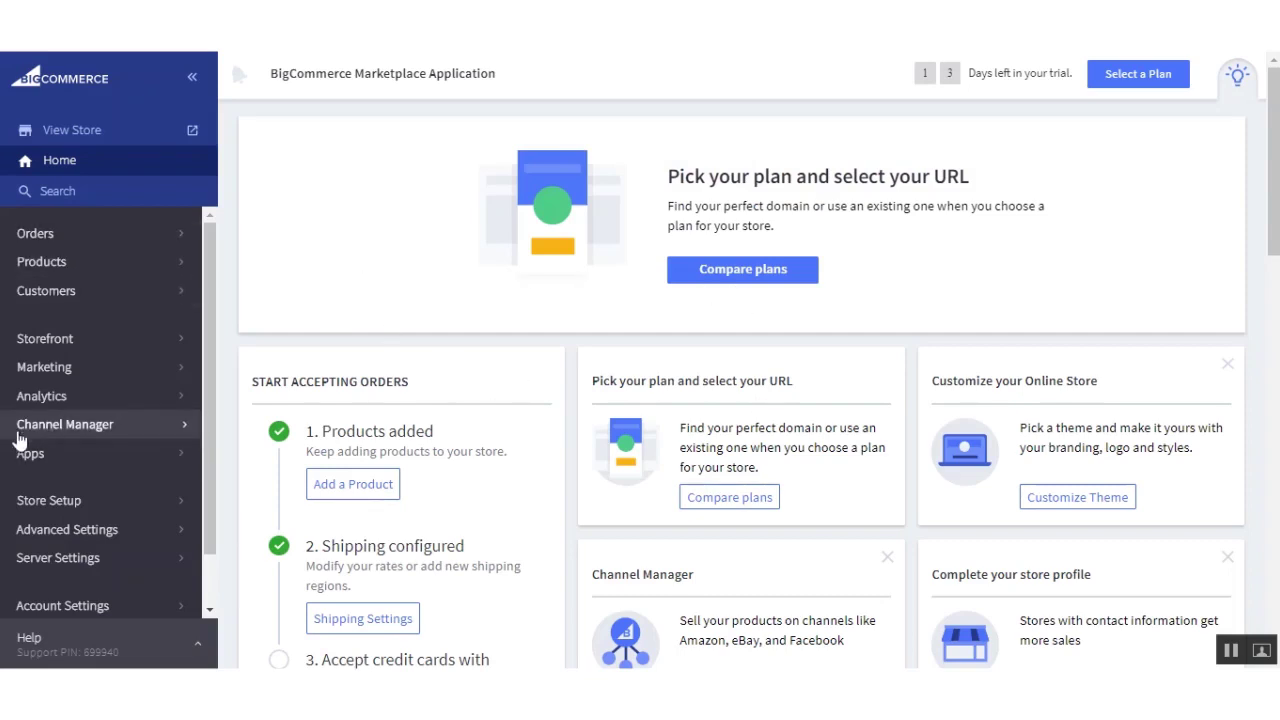
# Step: Open the installed Marketplace app from the store's apps and collapse the store admin navigation
pyautogui.click(29, 458)
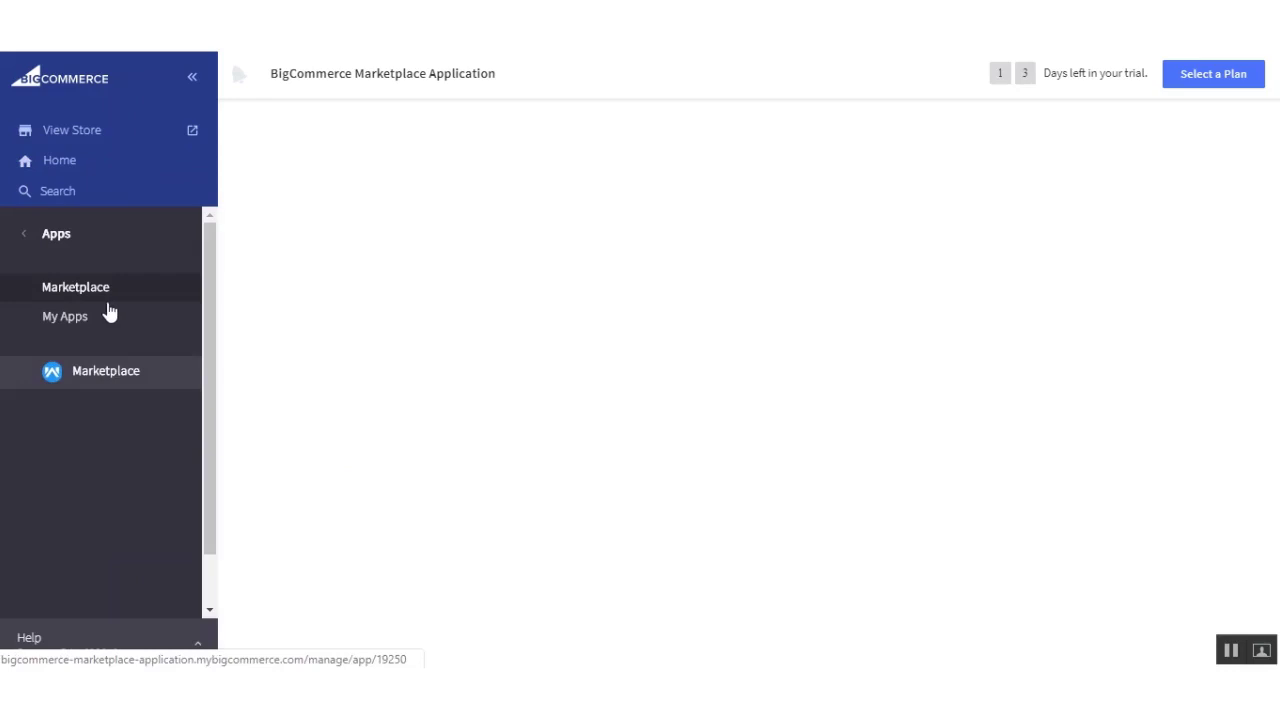
pyautogui.click(65, 318)
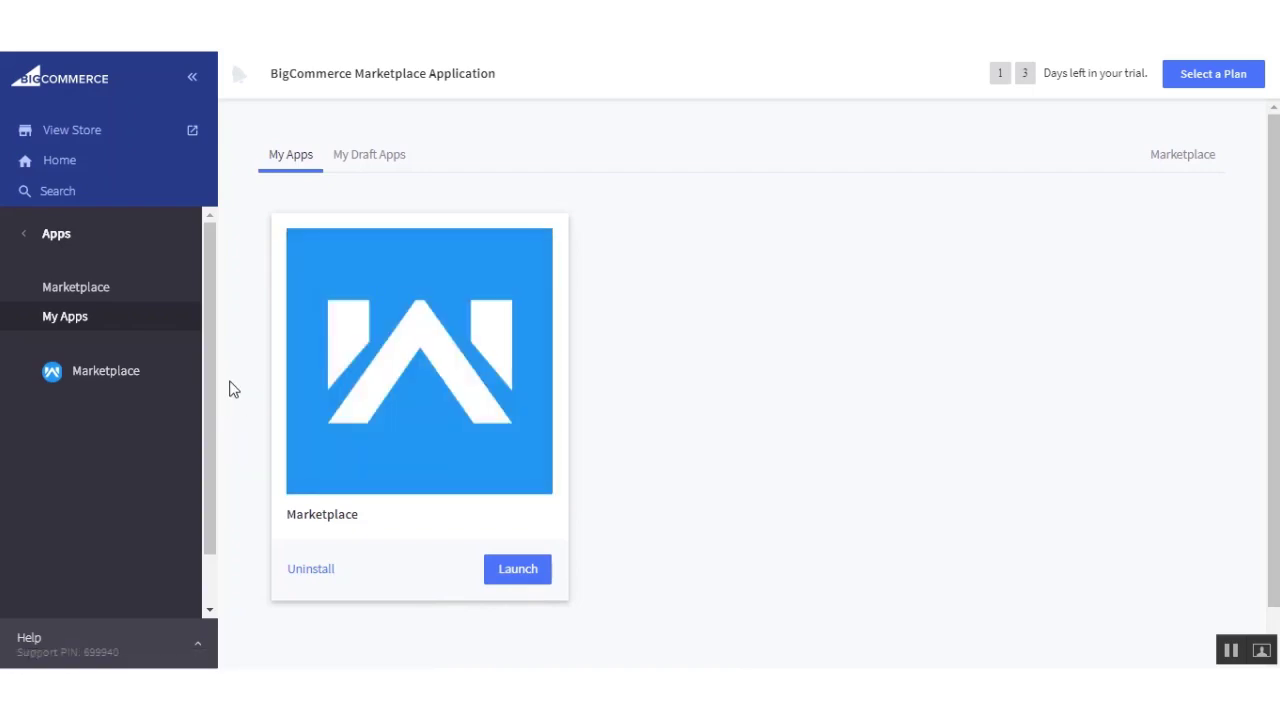
pyautogui.click(103, 377)
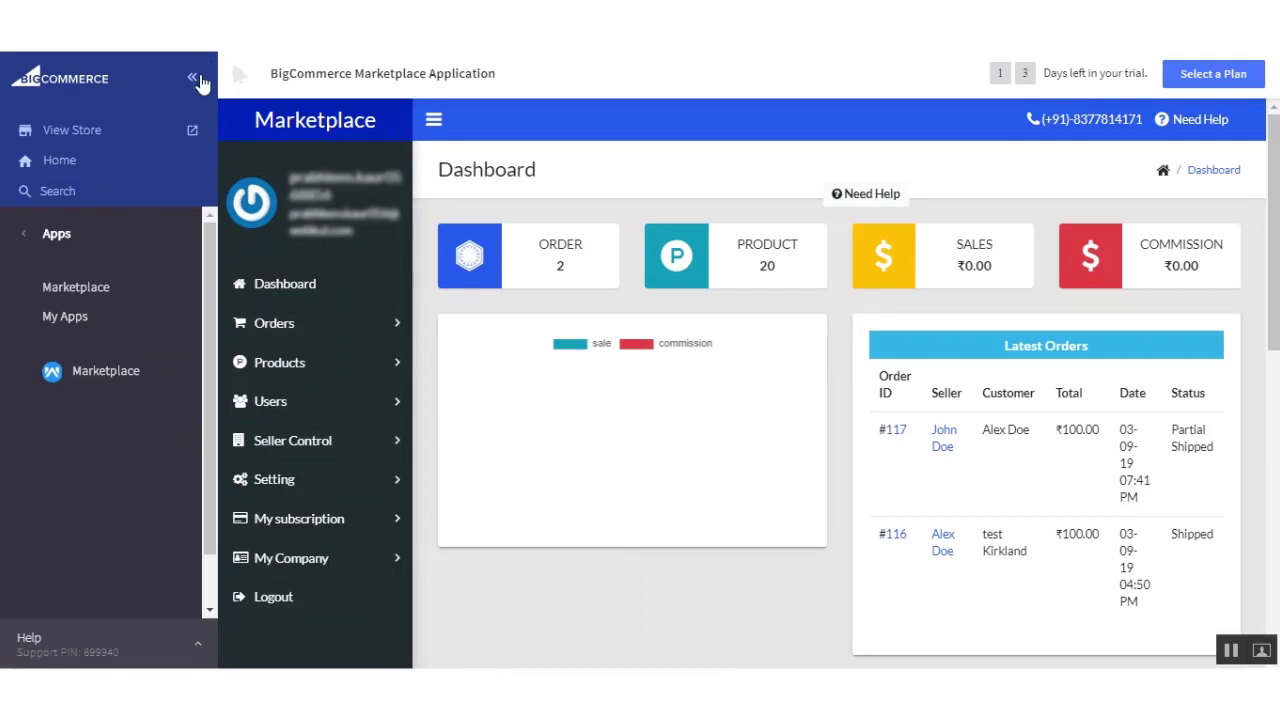
pyautogui.click(200, 77)
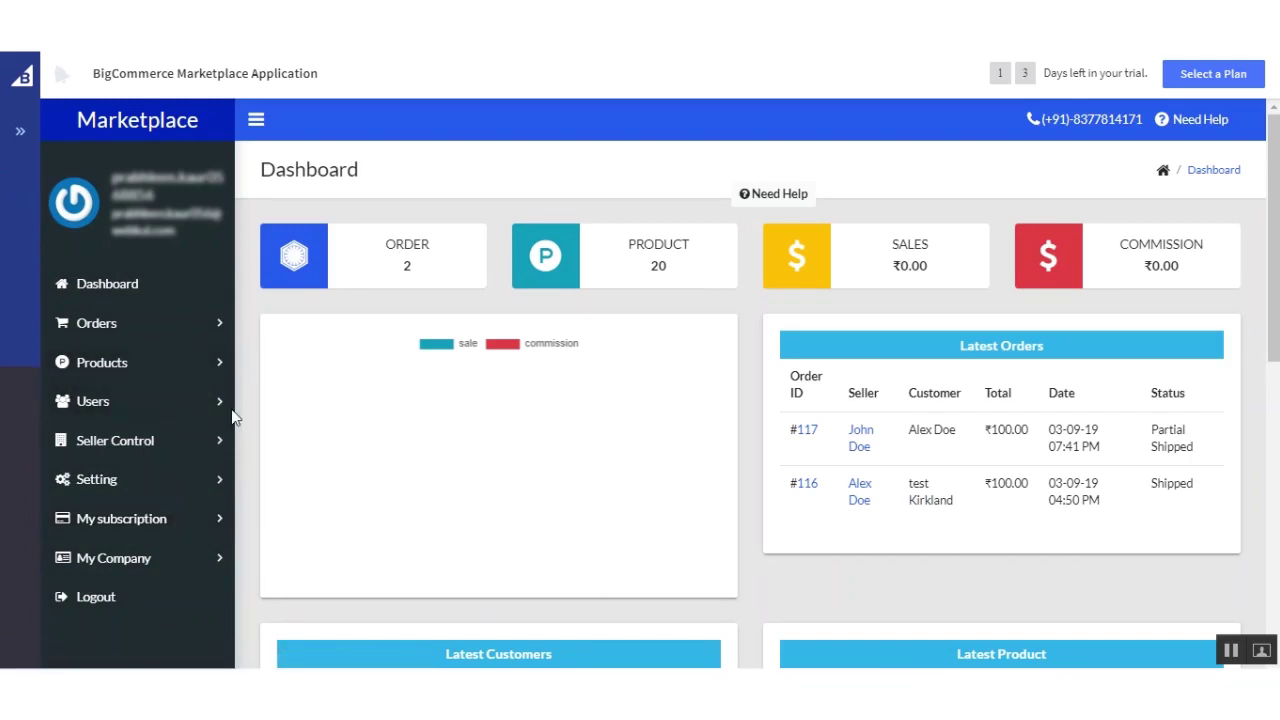
# Step: Review the app's current subscription and plan details, and open the plans available for an upgrade
pyautogui.click(135, 533)
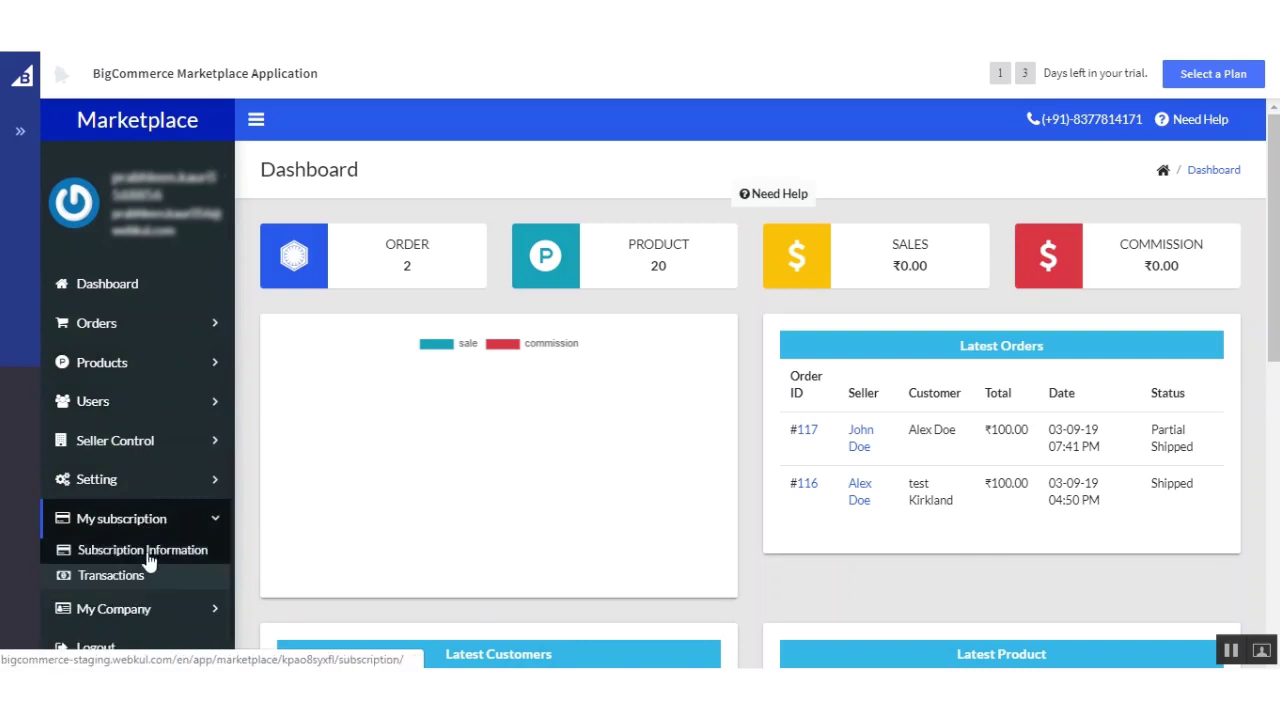
pyautogui.click(177, 557)
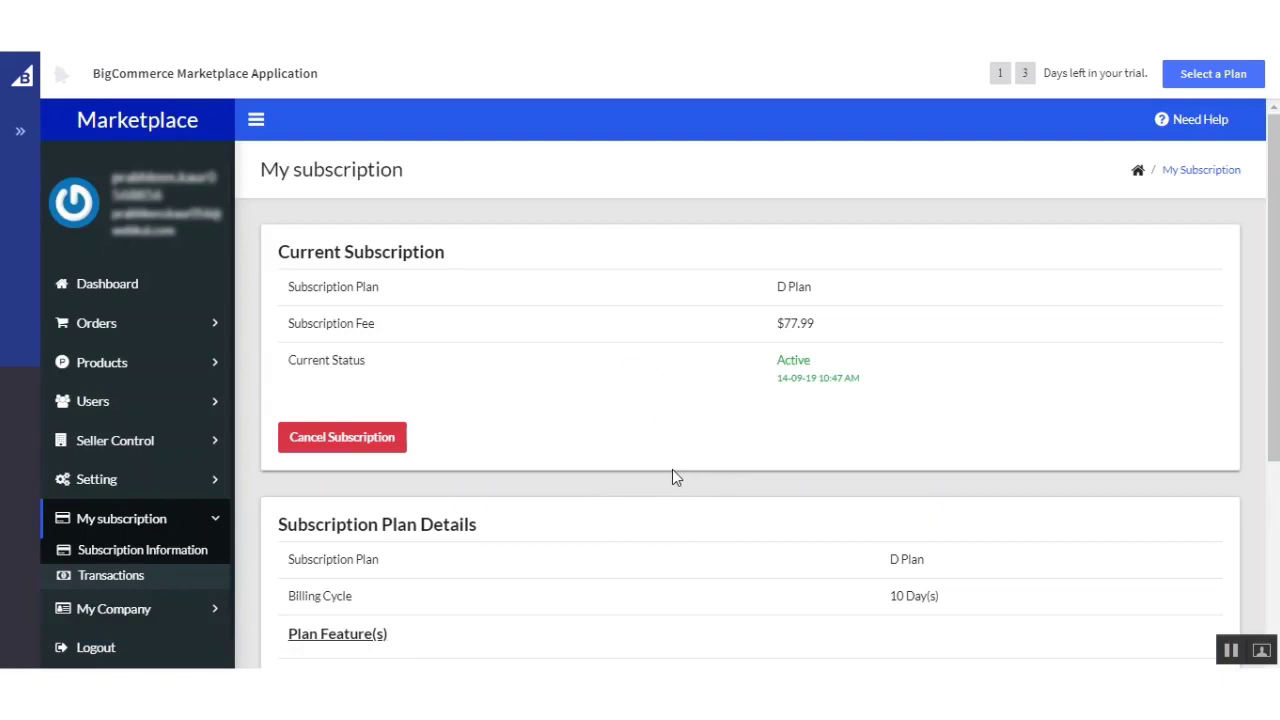
pyautogui.scroll(-2, 673, 472)
pyautogui.scroll(2, 673, 470)
pyautogui.scroll(-3, 673, 470)
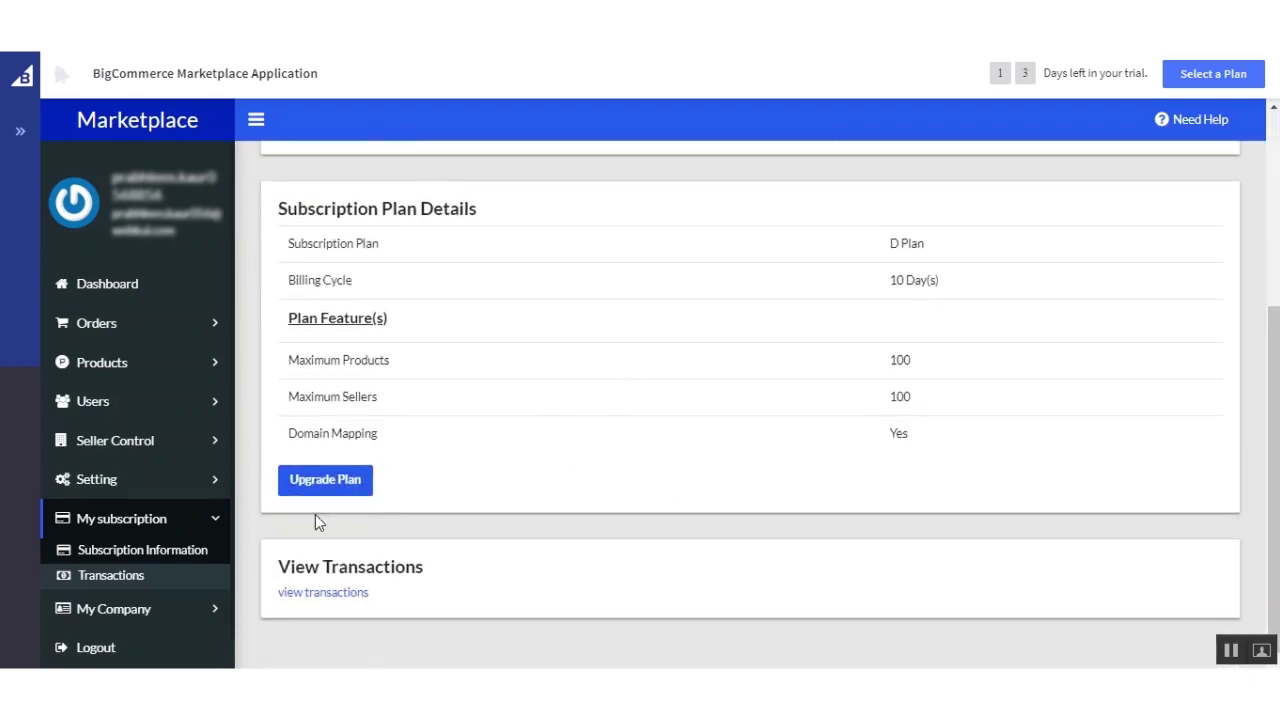
pyautogui.click(315, 480)
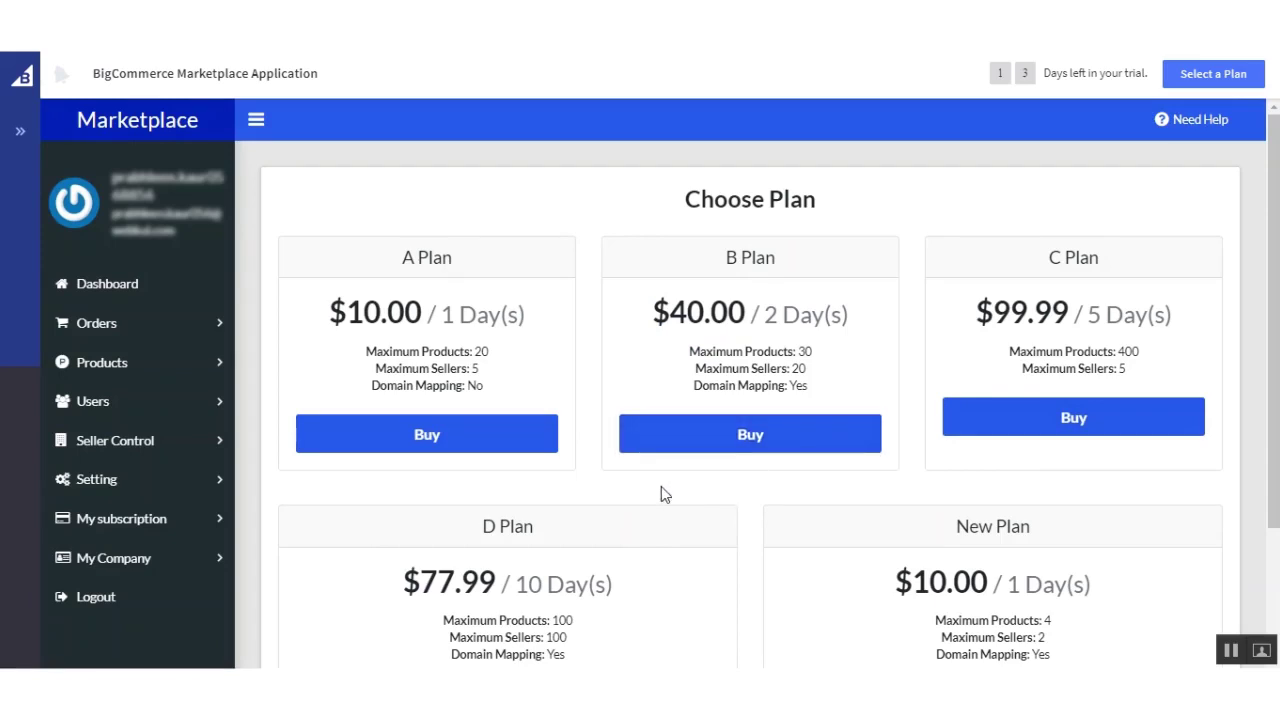
# Step: Return to the subscription information and view the list of subscription transactions
pyautogui.click(114, 520)
pyautogui.click(153, 552)
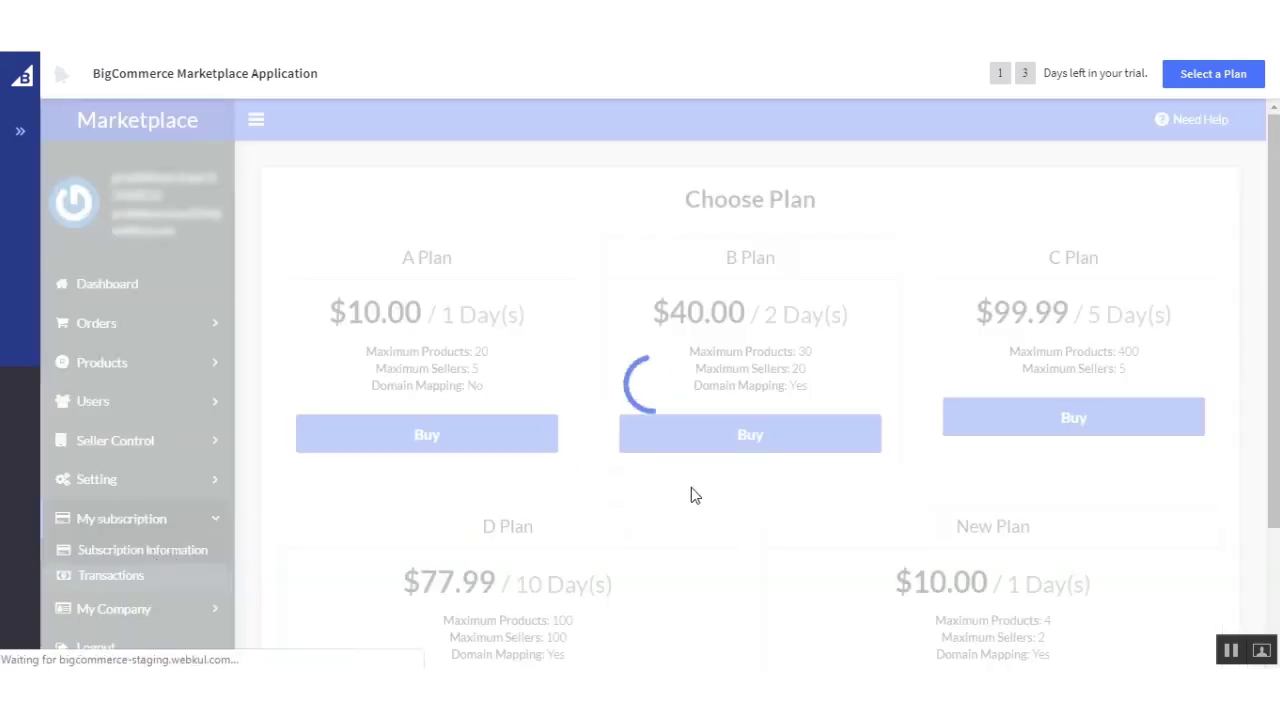
pyautogui.scroll(-1, 178, 573)
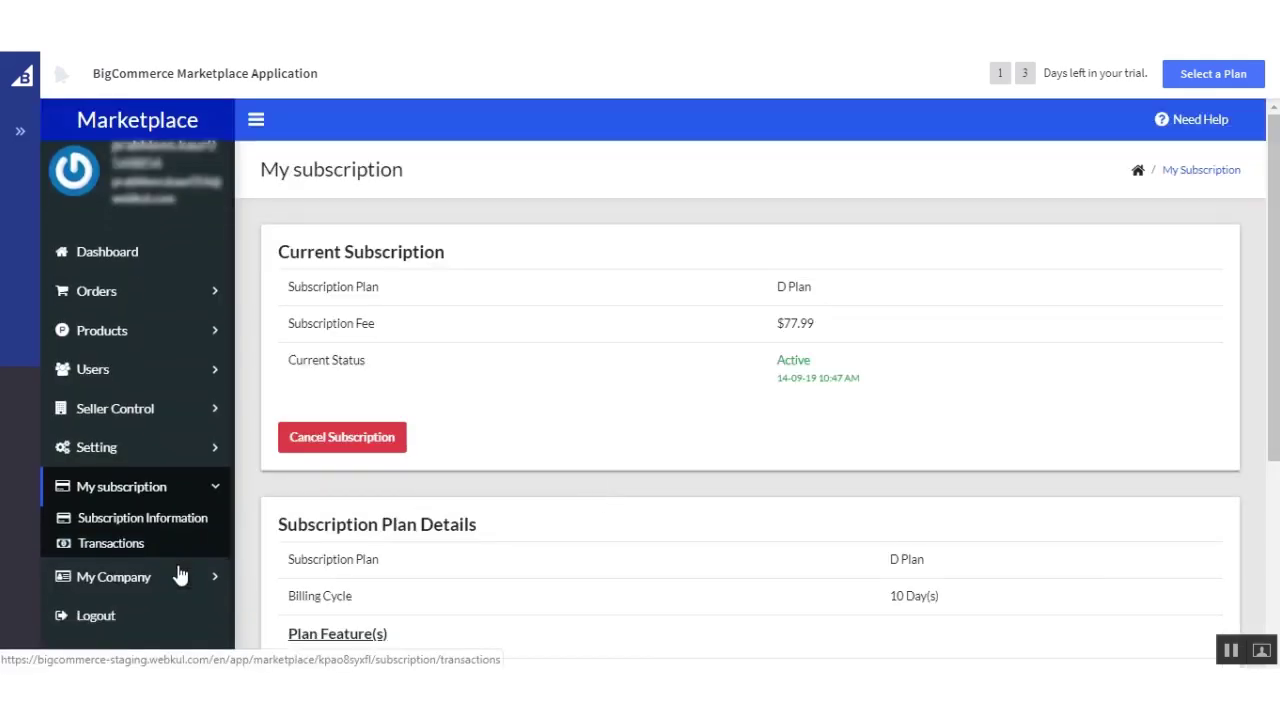
pyautogui.click(129, 545)
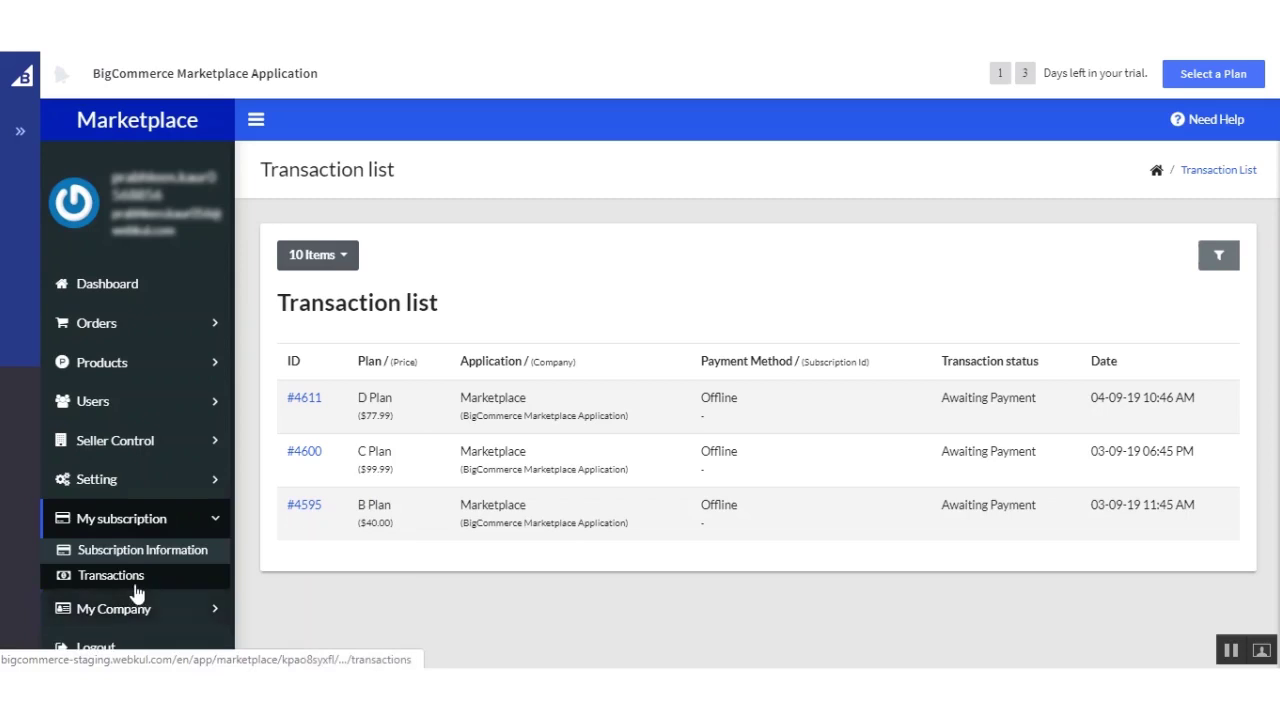
# Step: Open the company profile and look through its fields
pyautogui.scroll(-1, 150, 565)
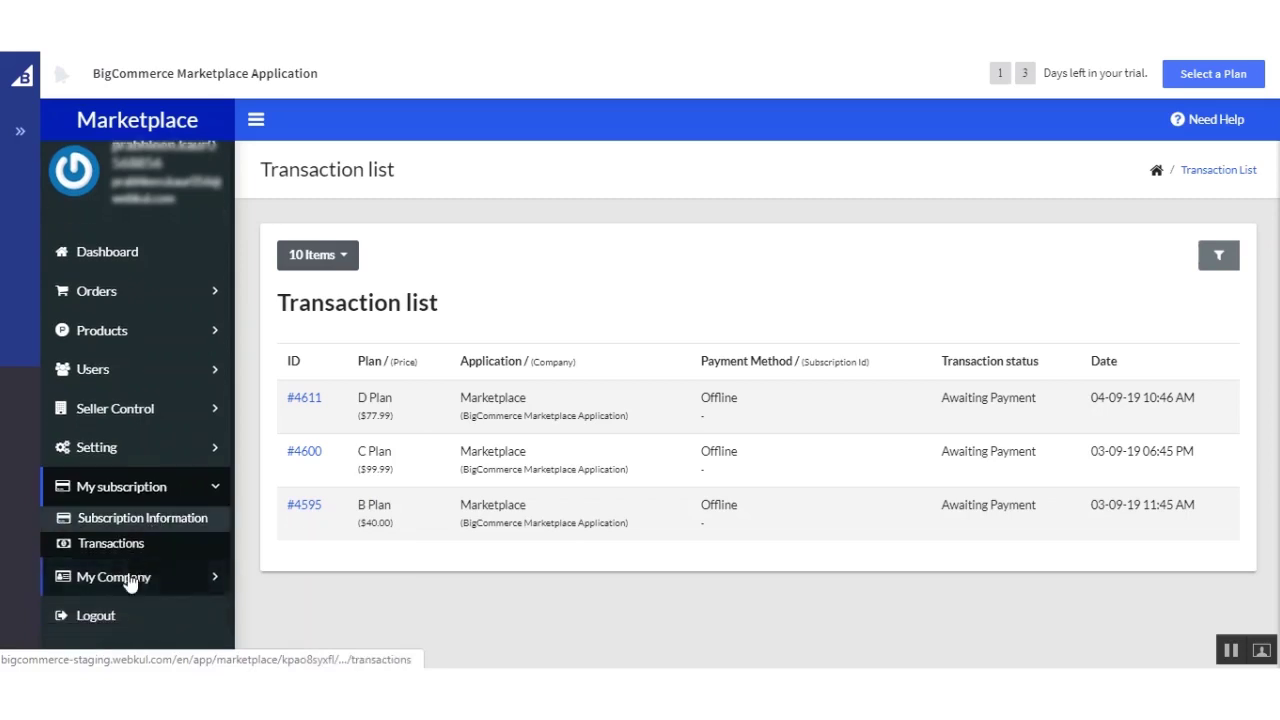
pyautogui.click(136, 587)
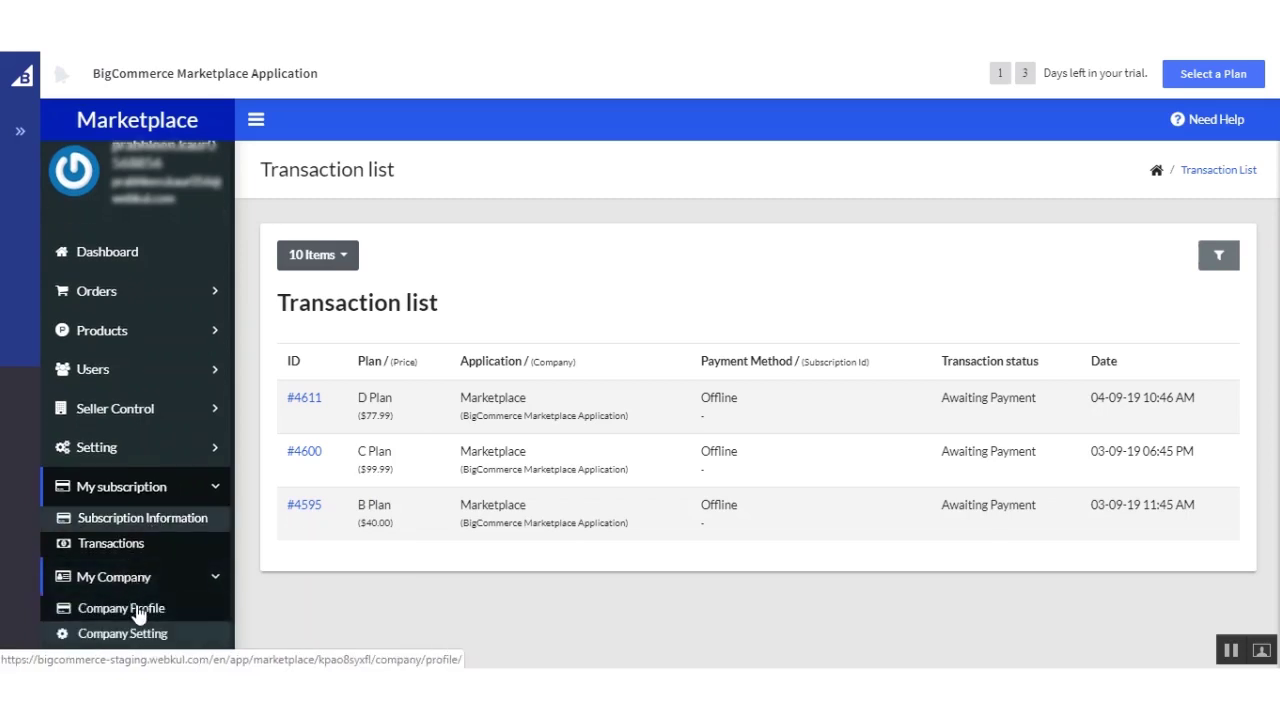
pyautogui.click(137, 609)
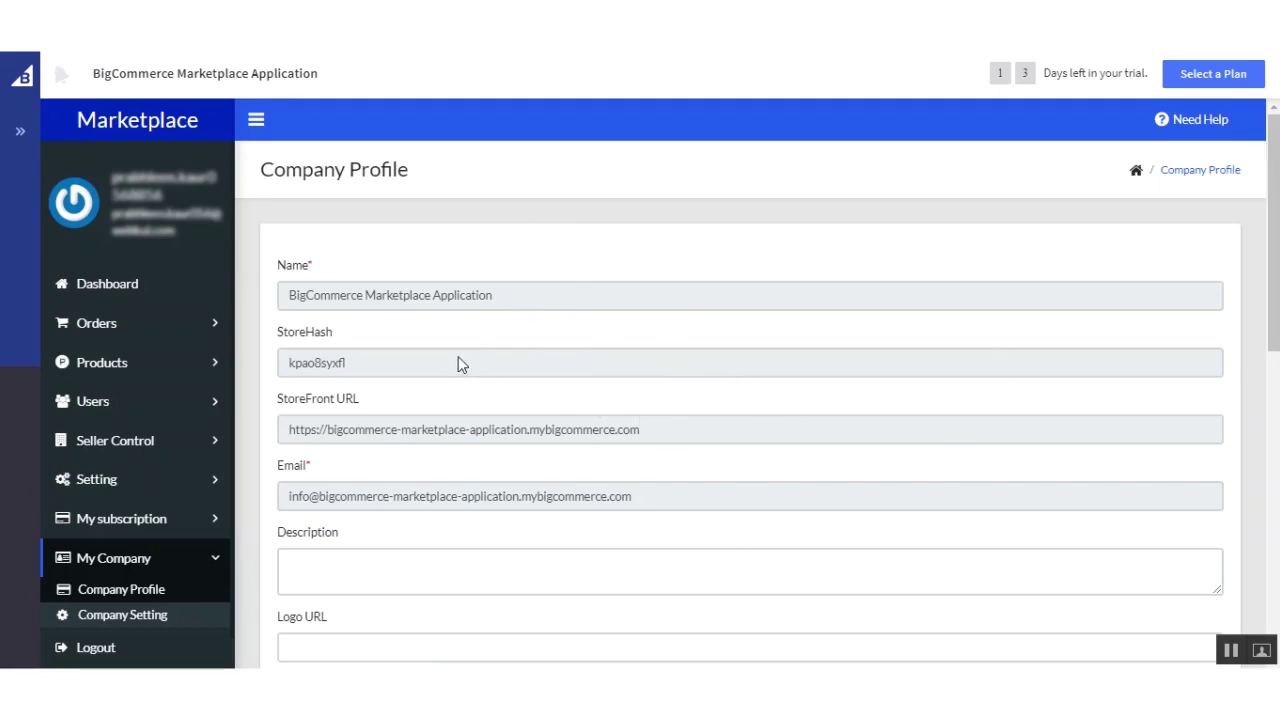
pyautogui.scroll(-1, 878, 378)
pyautogui.scroll(1, 878, 378)
# Step: Review the company settings, synchronize them with the store, and dismiss the notification
pyautogui.click(121, 615)
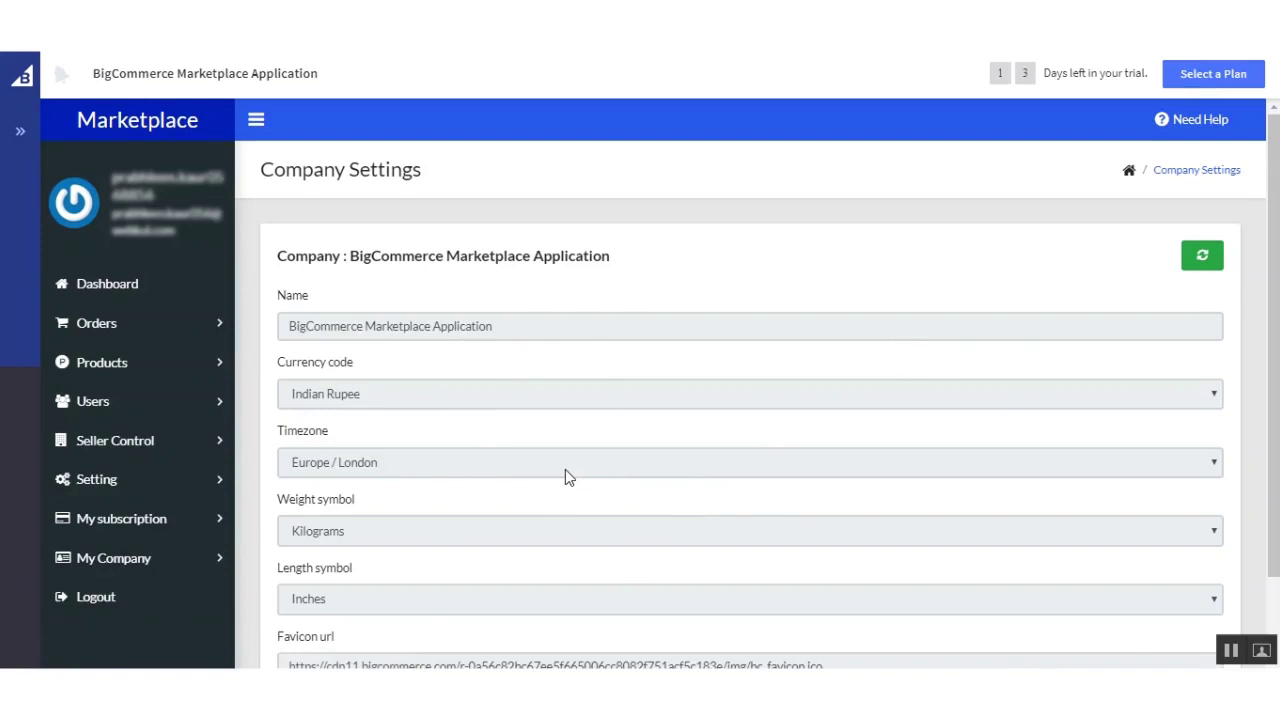
pyautogui.scroll(-2, 640, 460)
pyautogui.scroll(2, 656, 455)
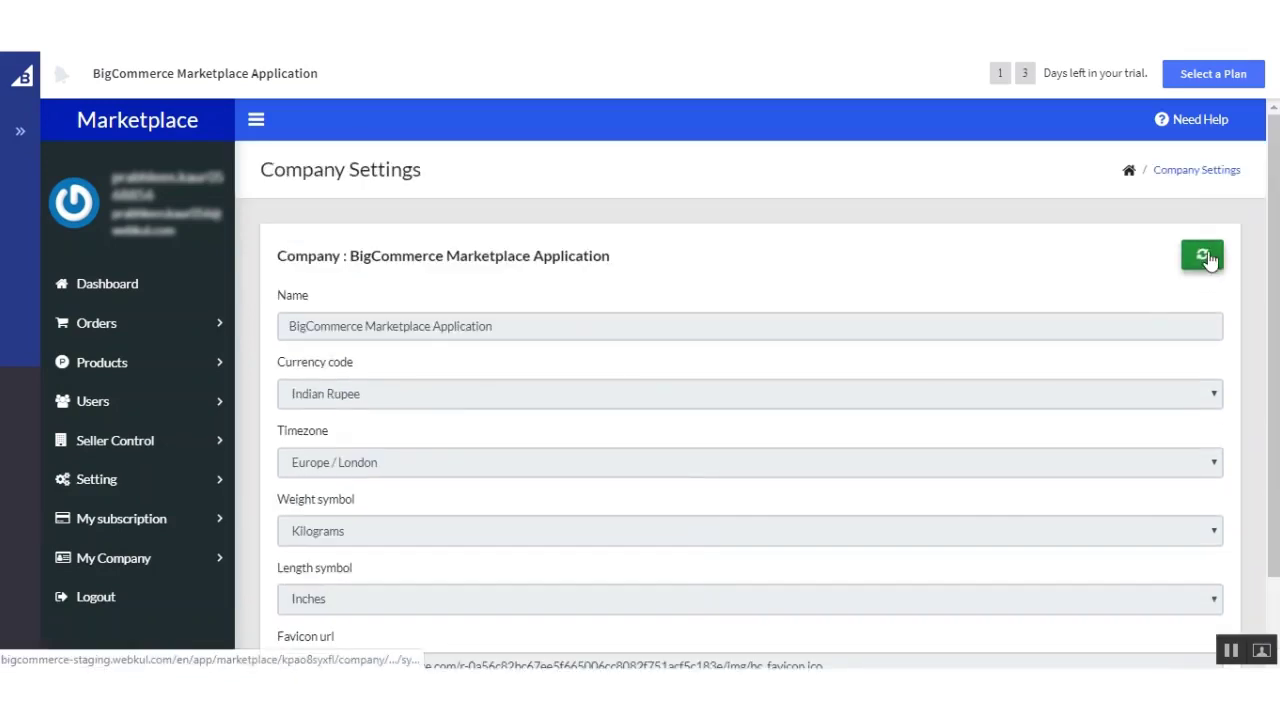
pyautogui.click(1204, 256)
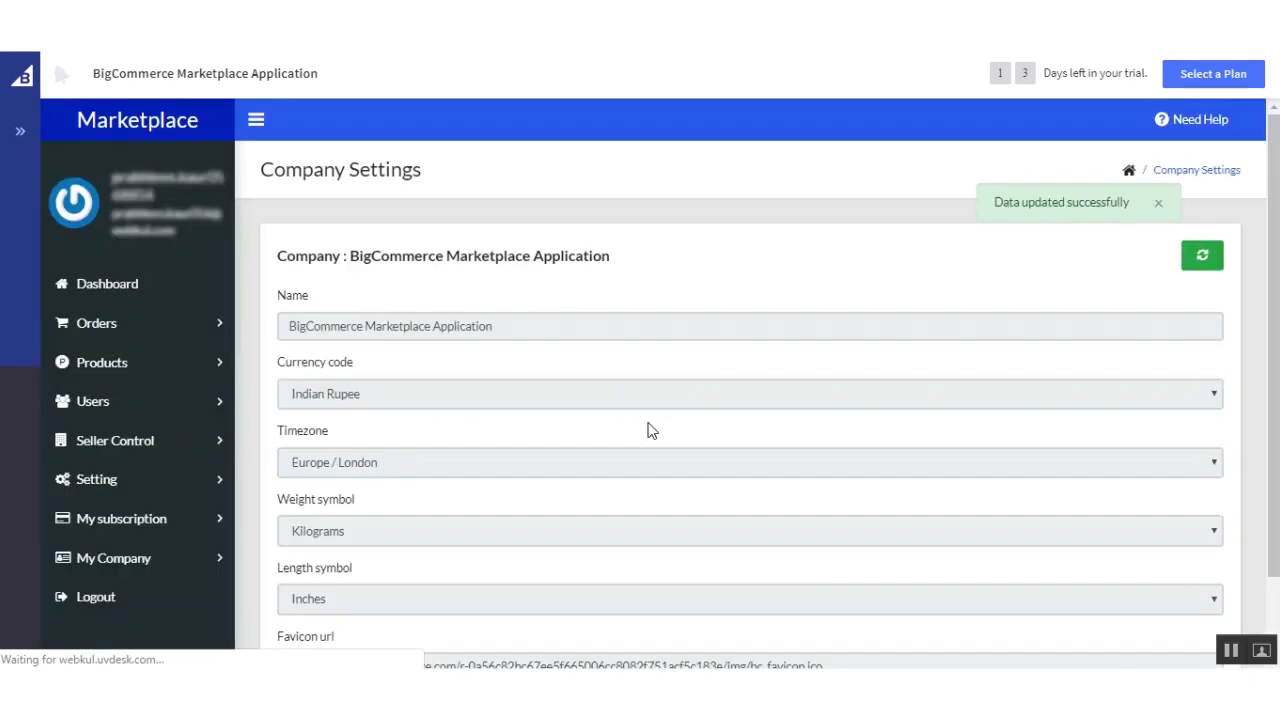
pyautogui.click(1158, 203)
# Step: Open the Setup Instruction page and select the seller login and registration code meant for templates/components/common/navigation.html
pyautogui.click(98, 479)
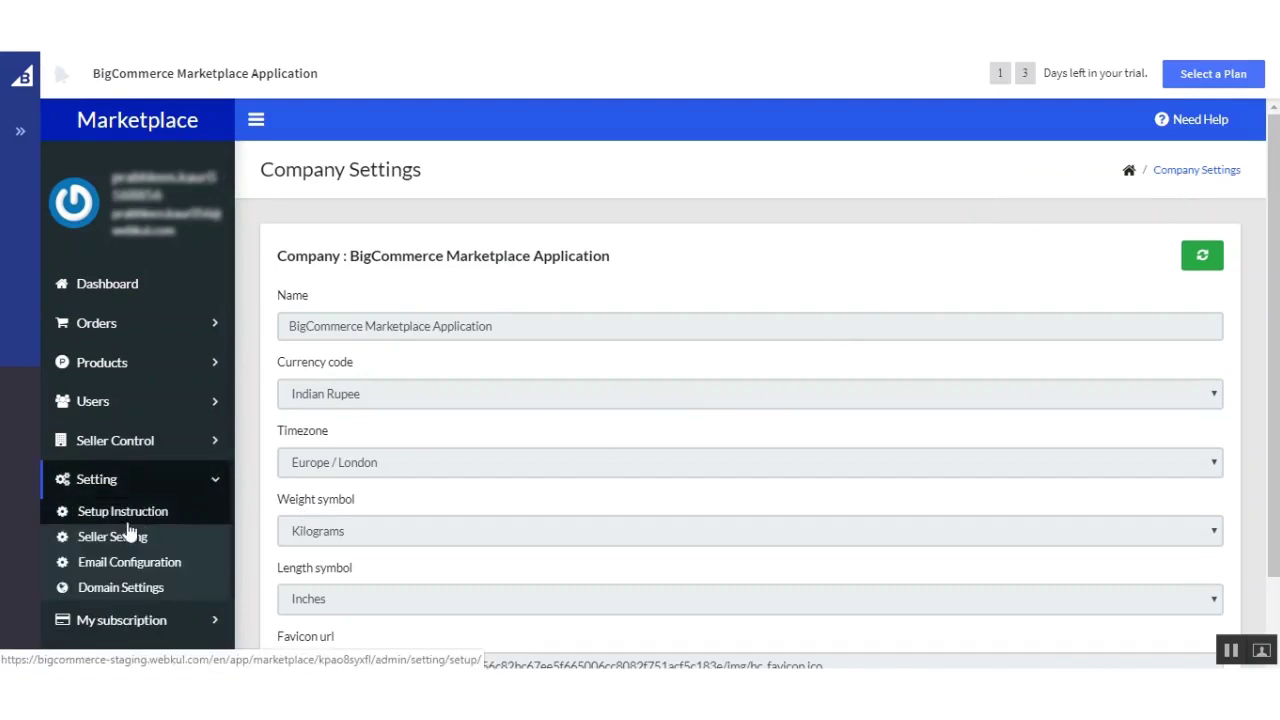
pyautogui.click(120, 526)
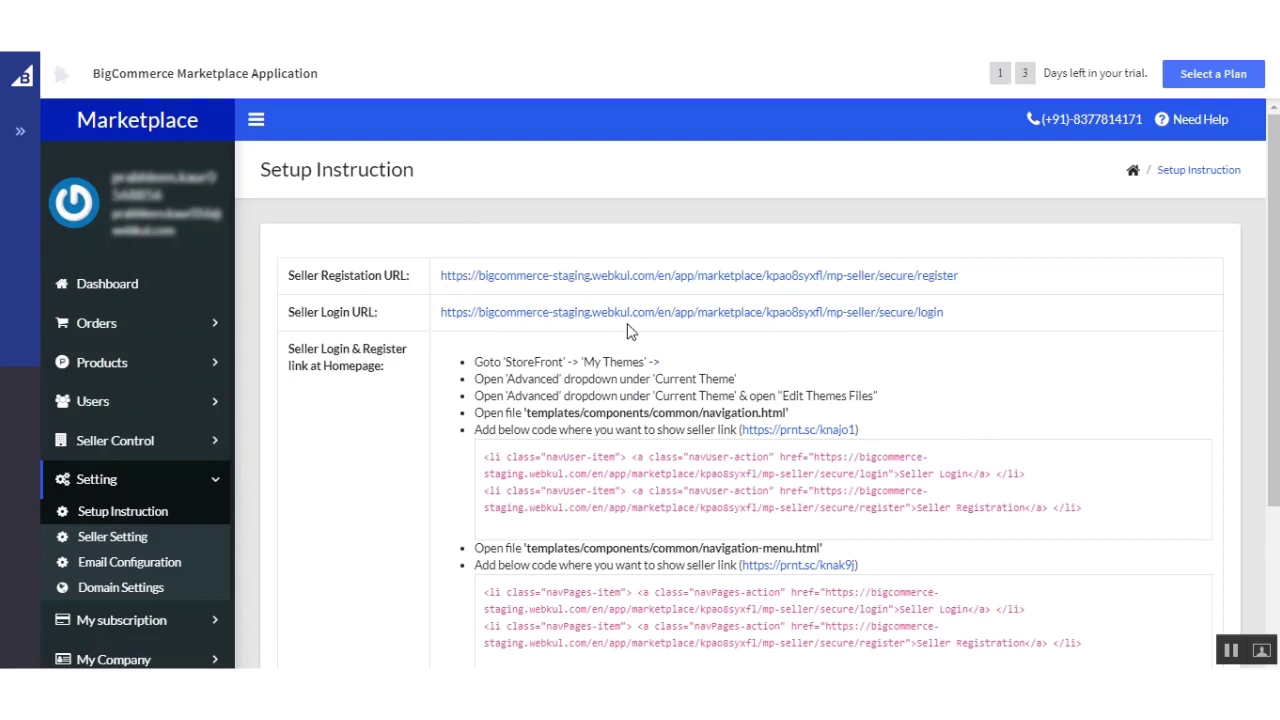
pyautogui.scroll(-1, 403, 480)
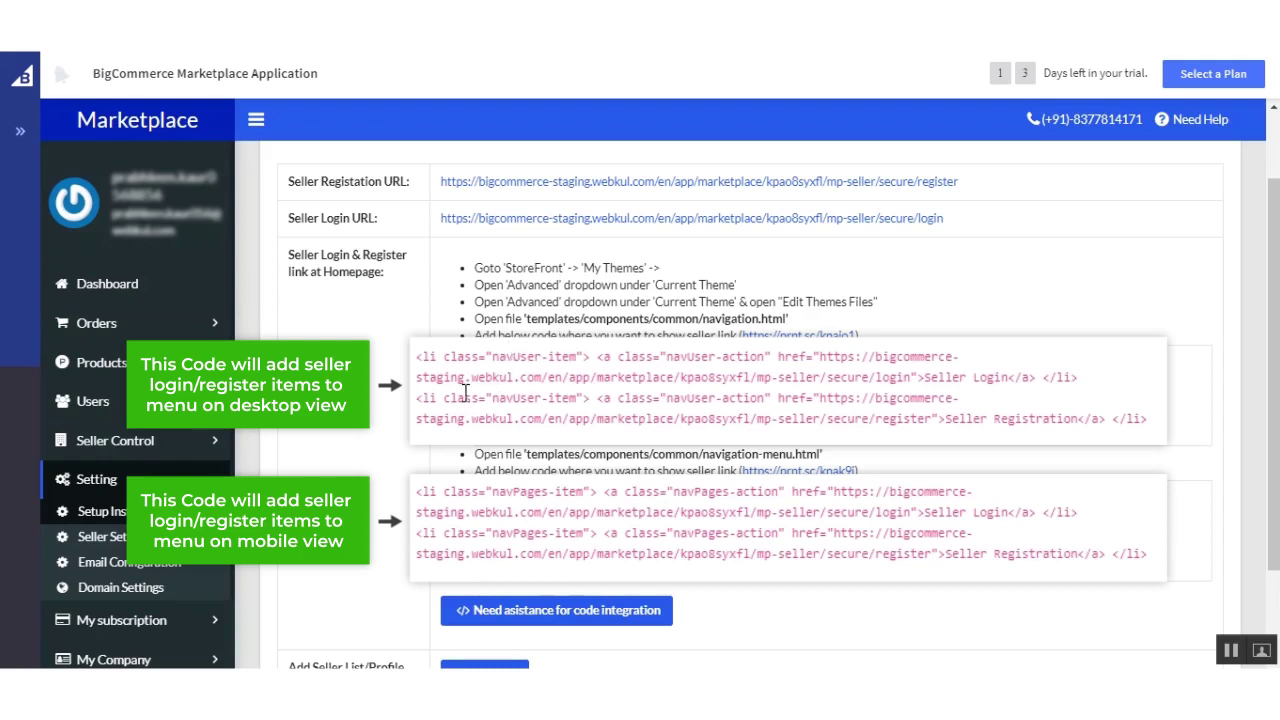
pyautogui.moveTo(415, 352); pyautogui.dragTo(1137, 450)
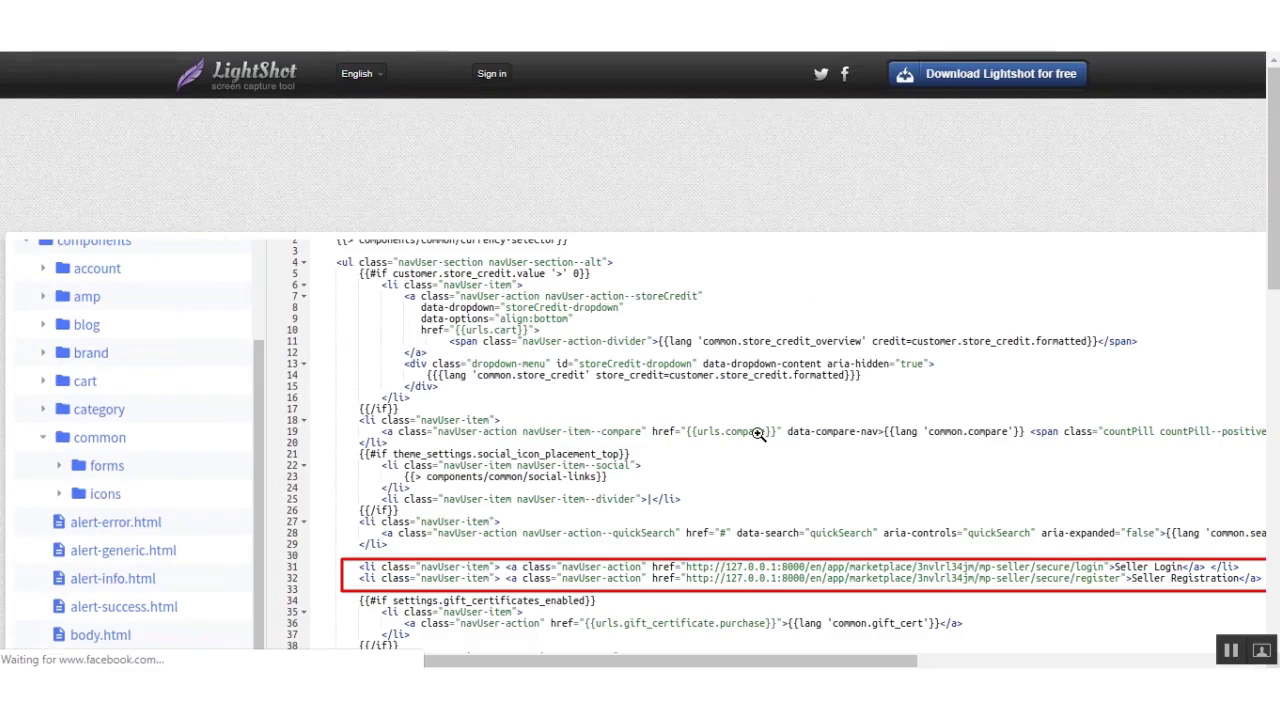
# Step: Examine the linked reference screenshot for where the seller links go in navigation.html, and close it
pyautogui.click(712, 447)
pyautogui.scroll(-2, 685, 430)
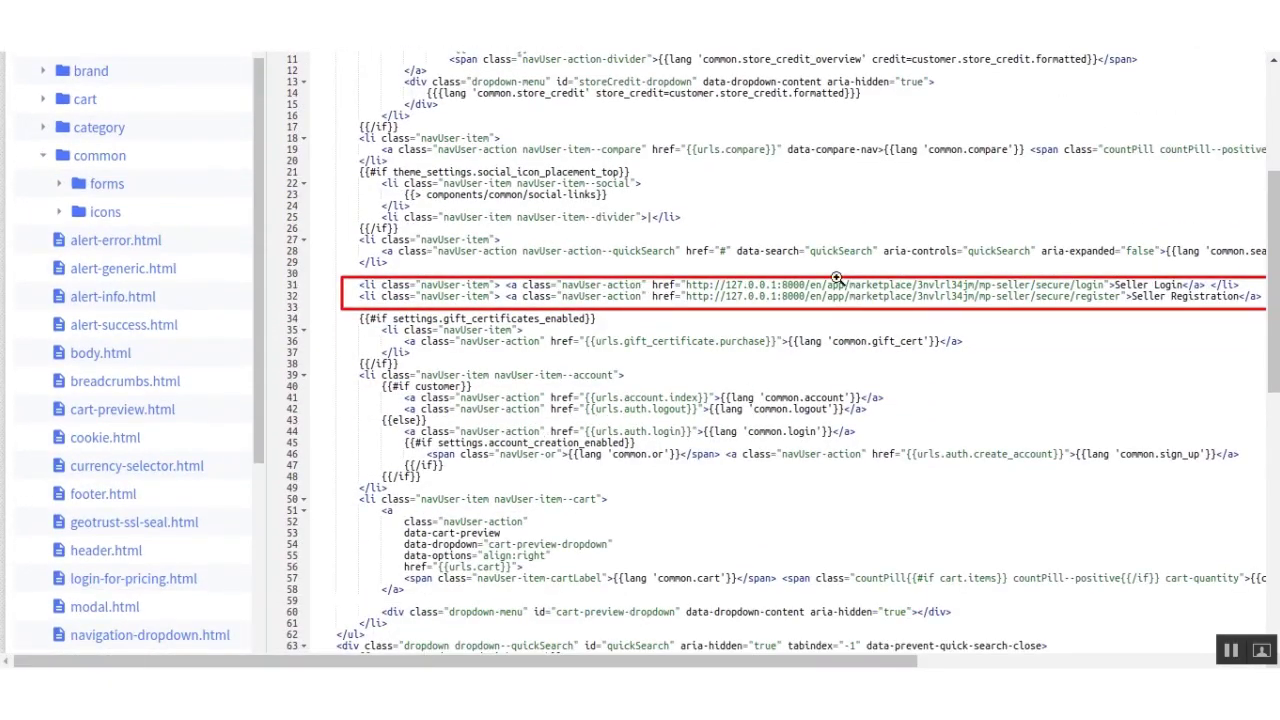
pyautogui.hotkey('ctrl', 'w')
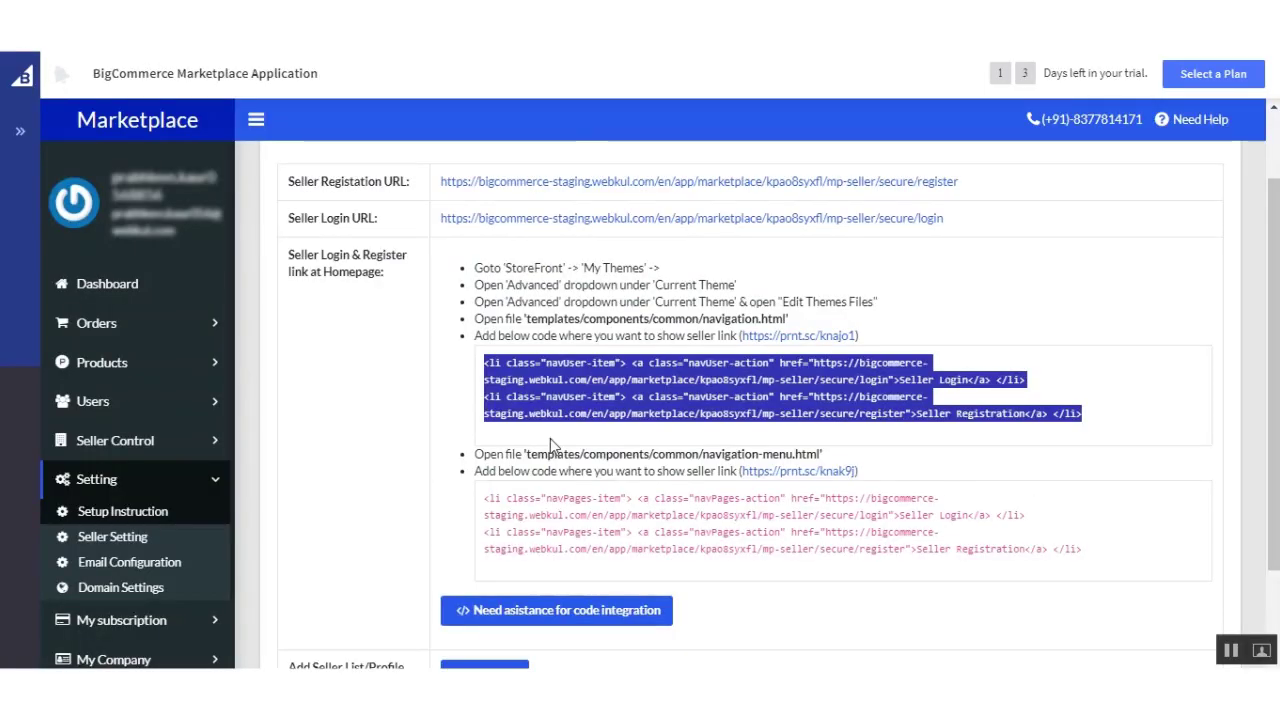
# Step: Open the theme files of the current Cornerstone1 Light theme for editing, accepting the live-store notice
pyautogui.moveTo(30, 150)
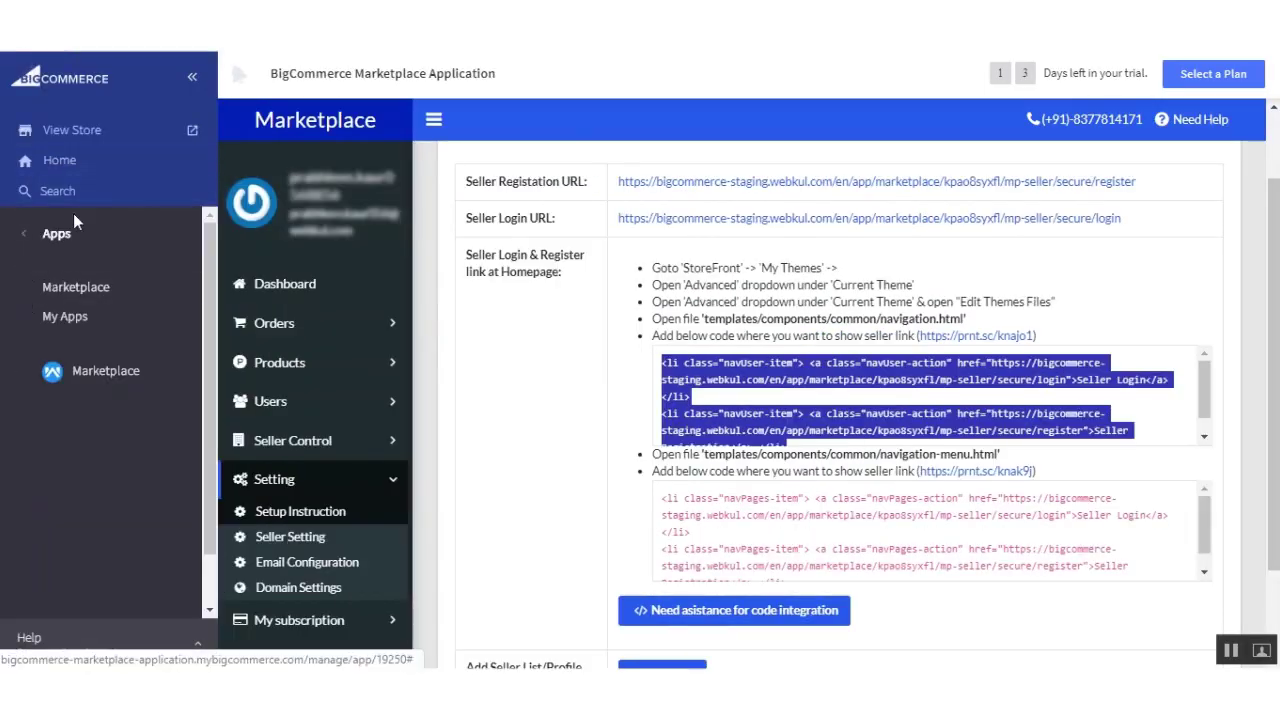
pyautogui.click(45, 162)
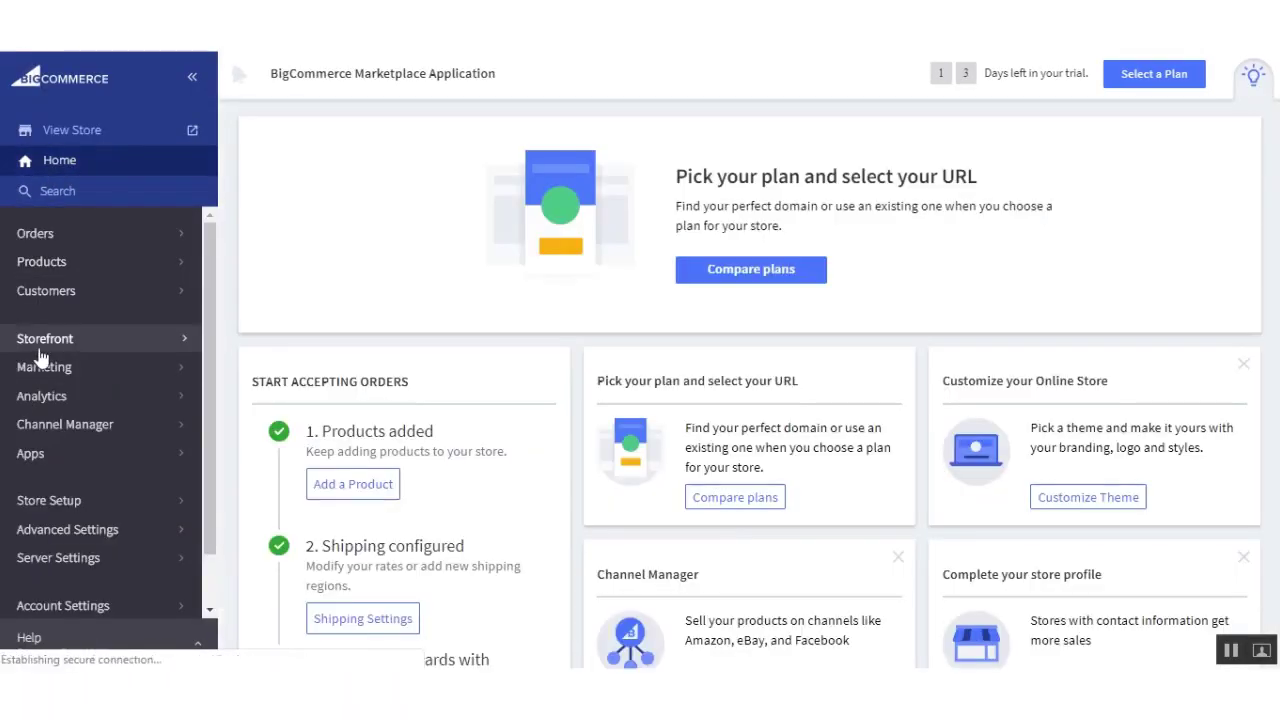
pyautogui.click(57, 340)
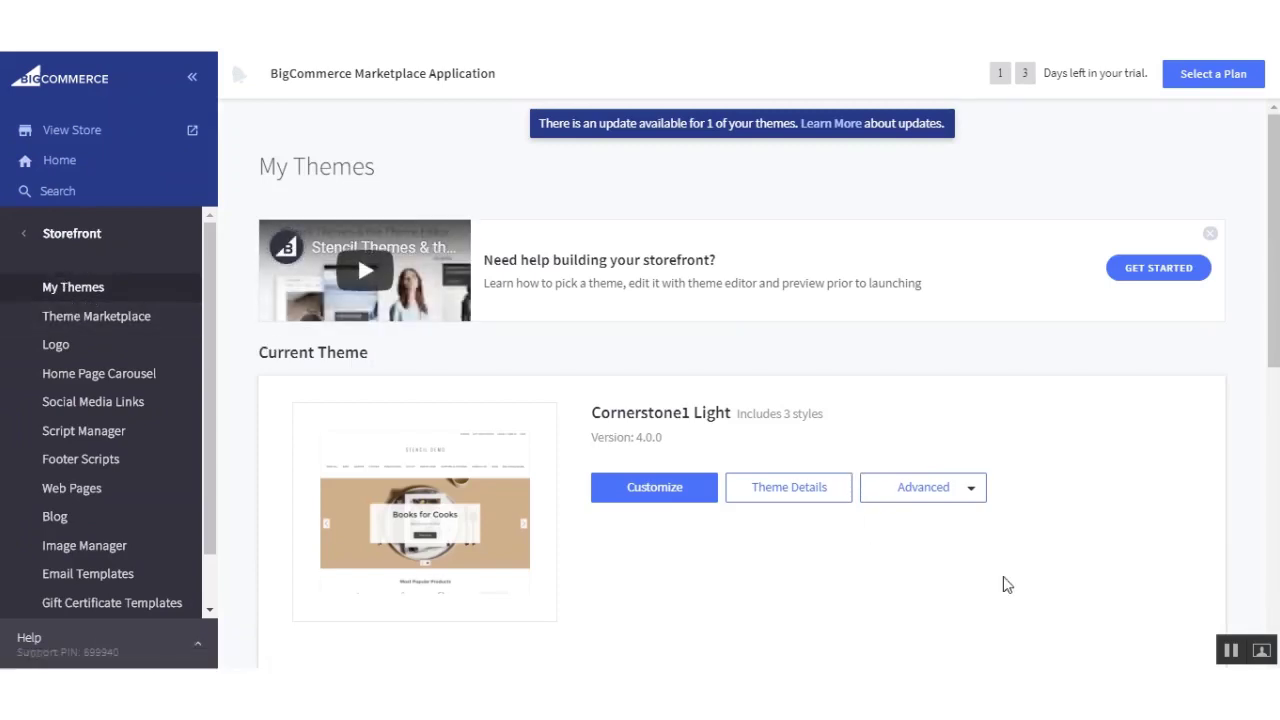
pyautogui.click(957, 487)
pyautogui.click(911, 527)
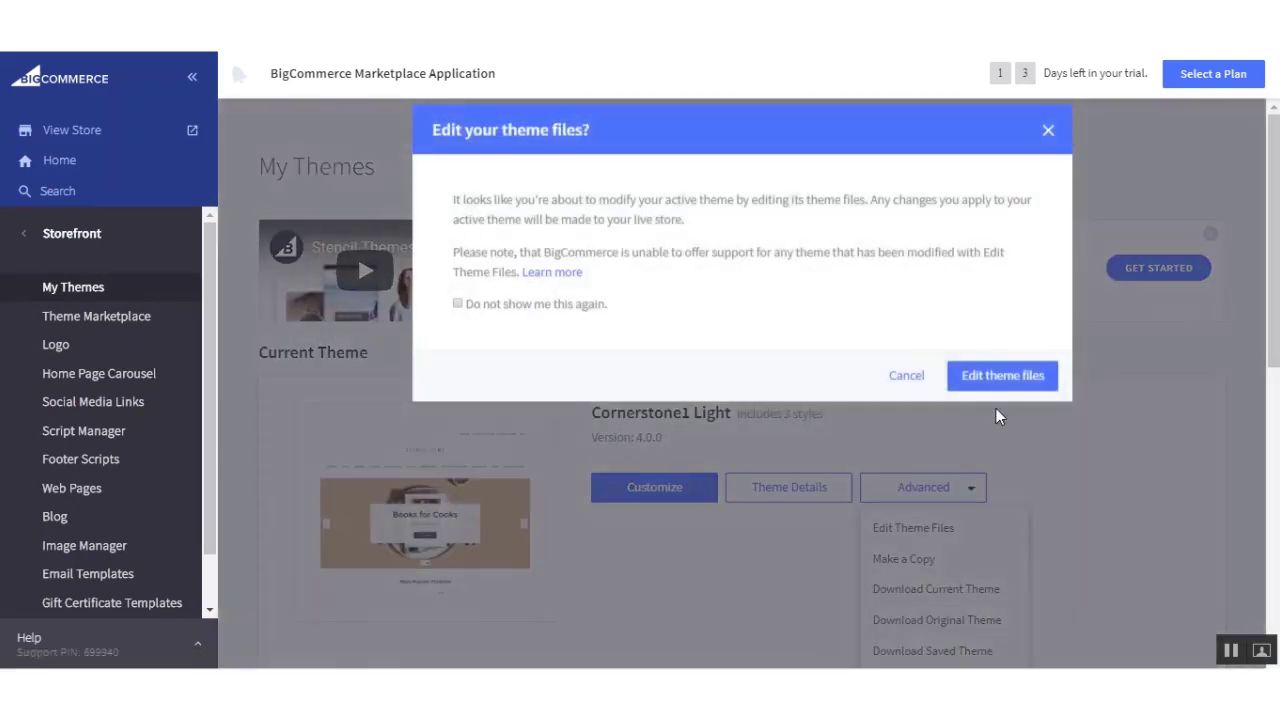
pyautogui.click(1000, 374)
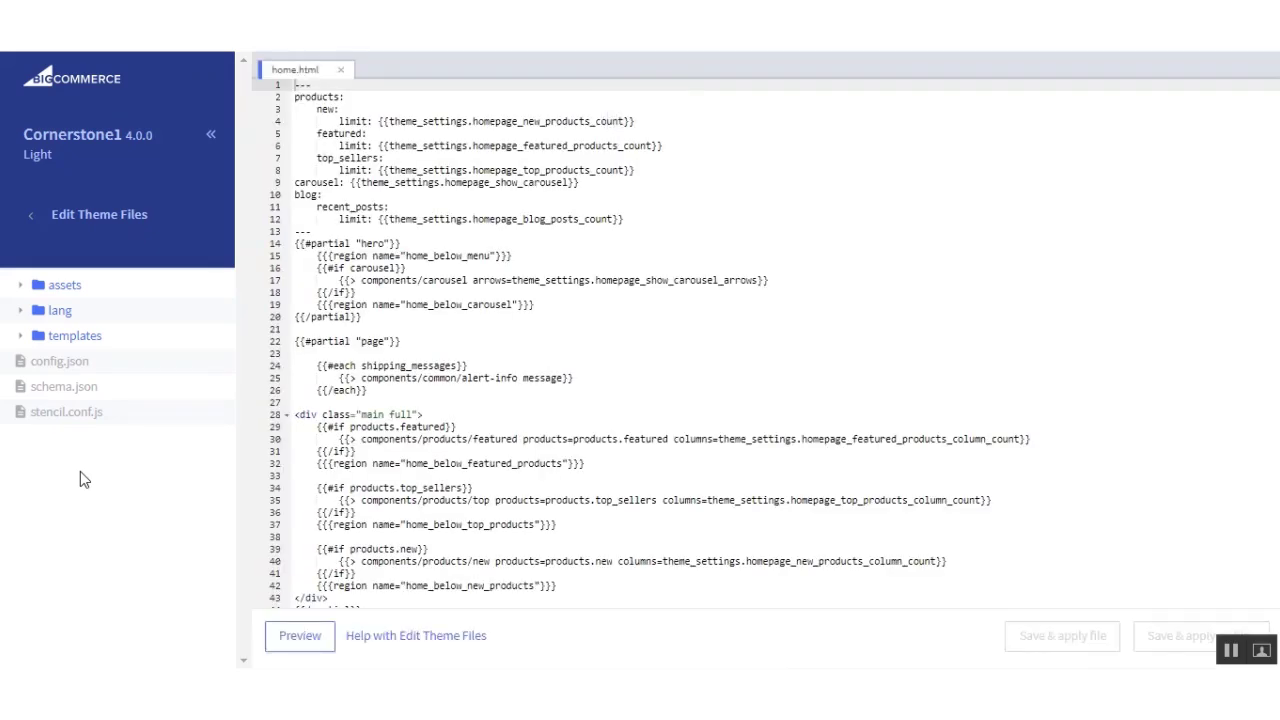
# Step: Open the navigation.html file from the templates/components/common folder of the theme
pyautogui.click(88, 340)
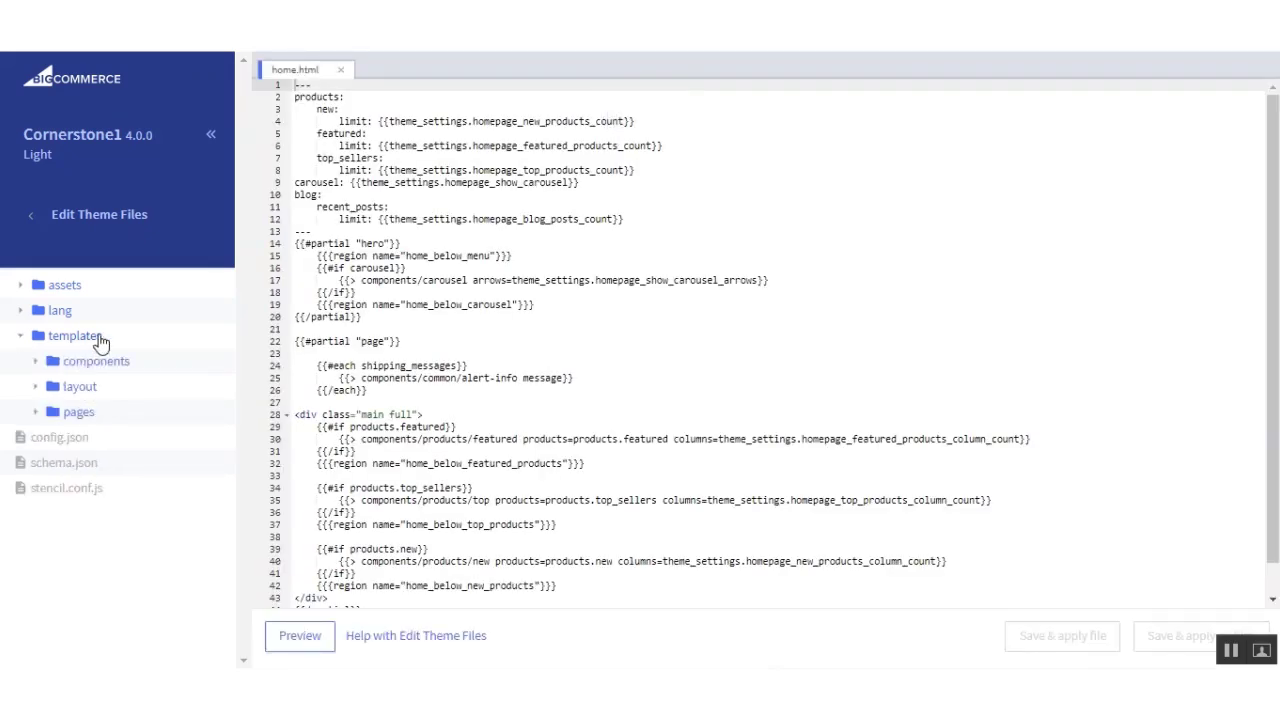
pyautogui.click(96, 361)
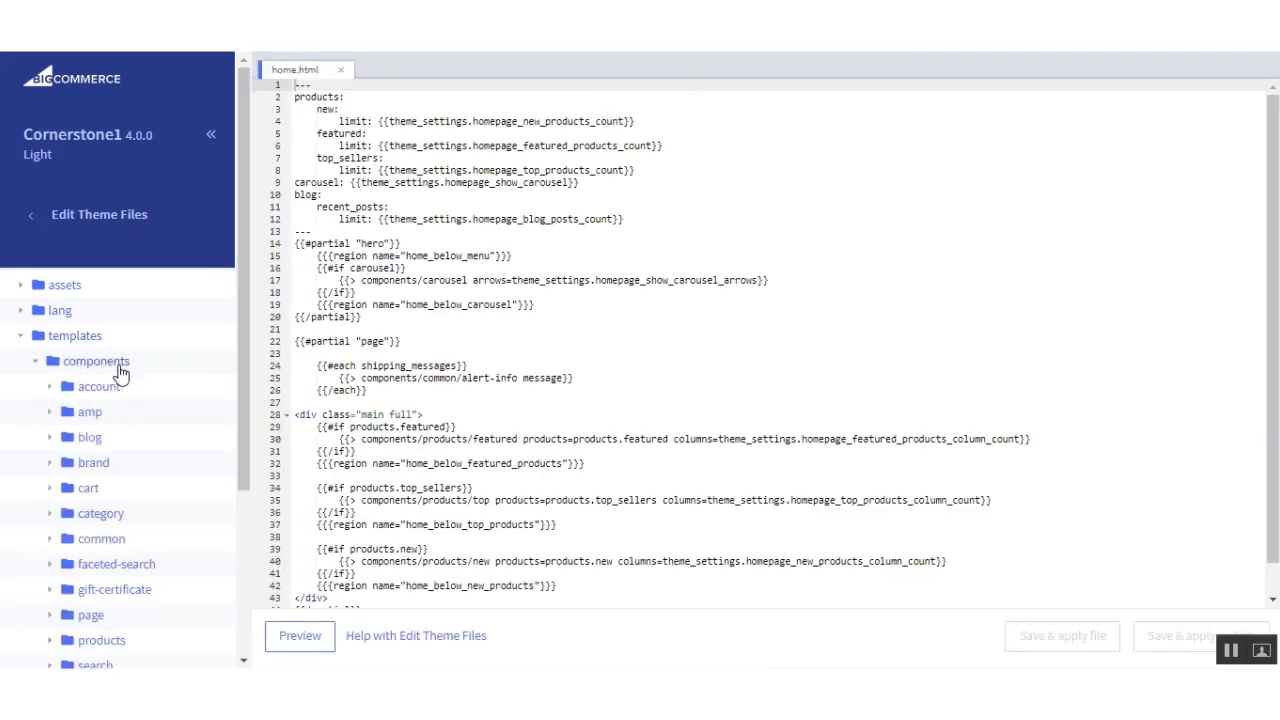
pyautogui.scroll(-1, 142, 542)
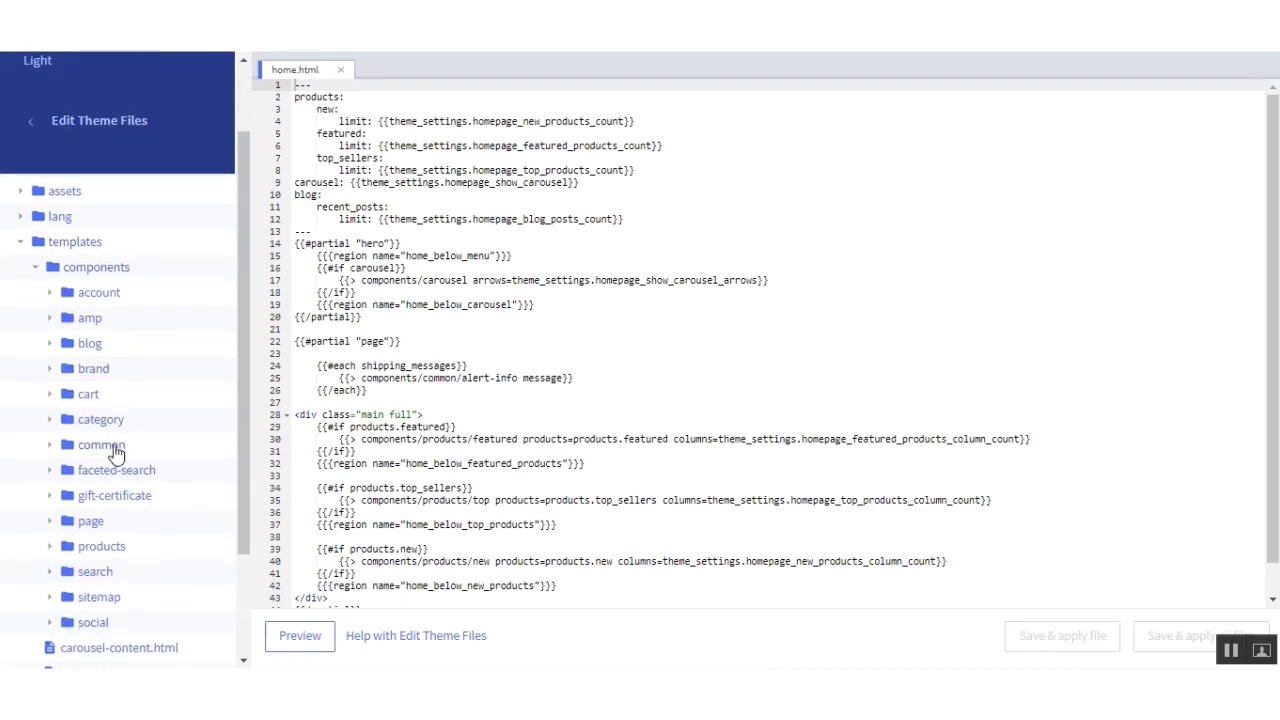
pyautogui.click(116, 446)
pyautogui.scroll(-4, 170, 485)
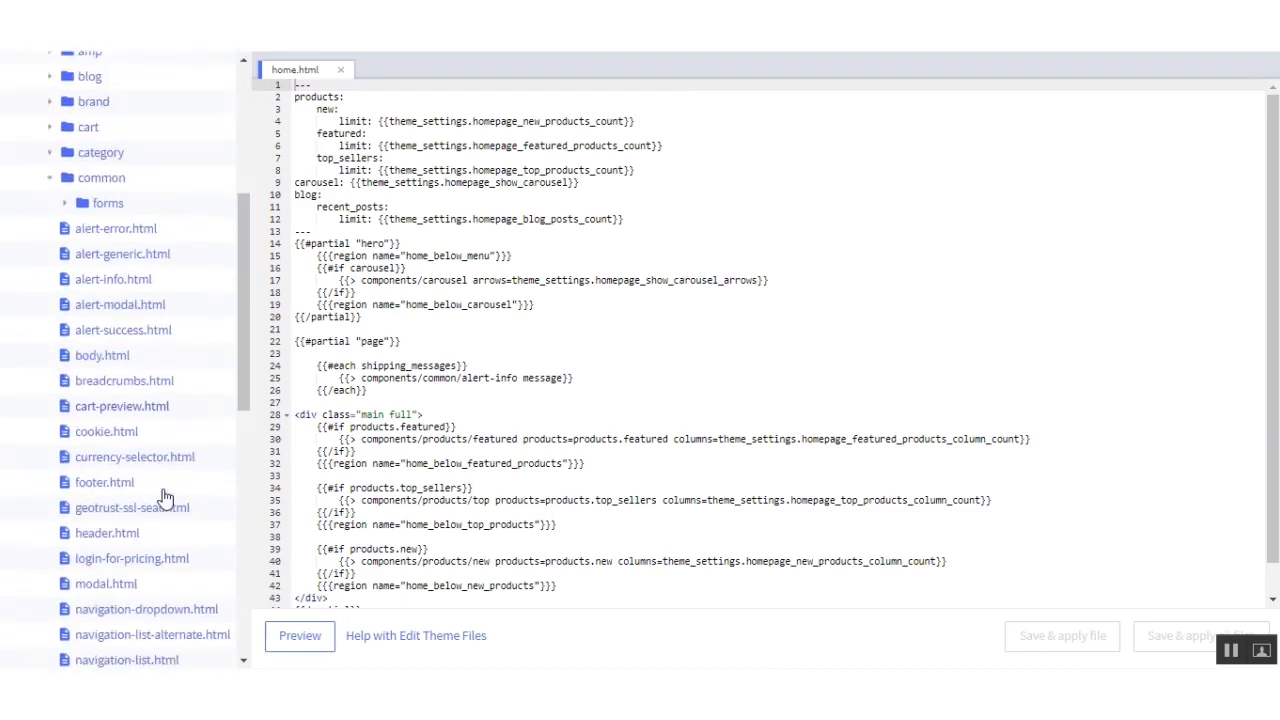
pyautogui.scroll(-1, 165, 497)
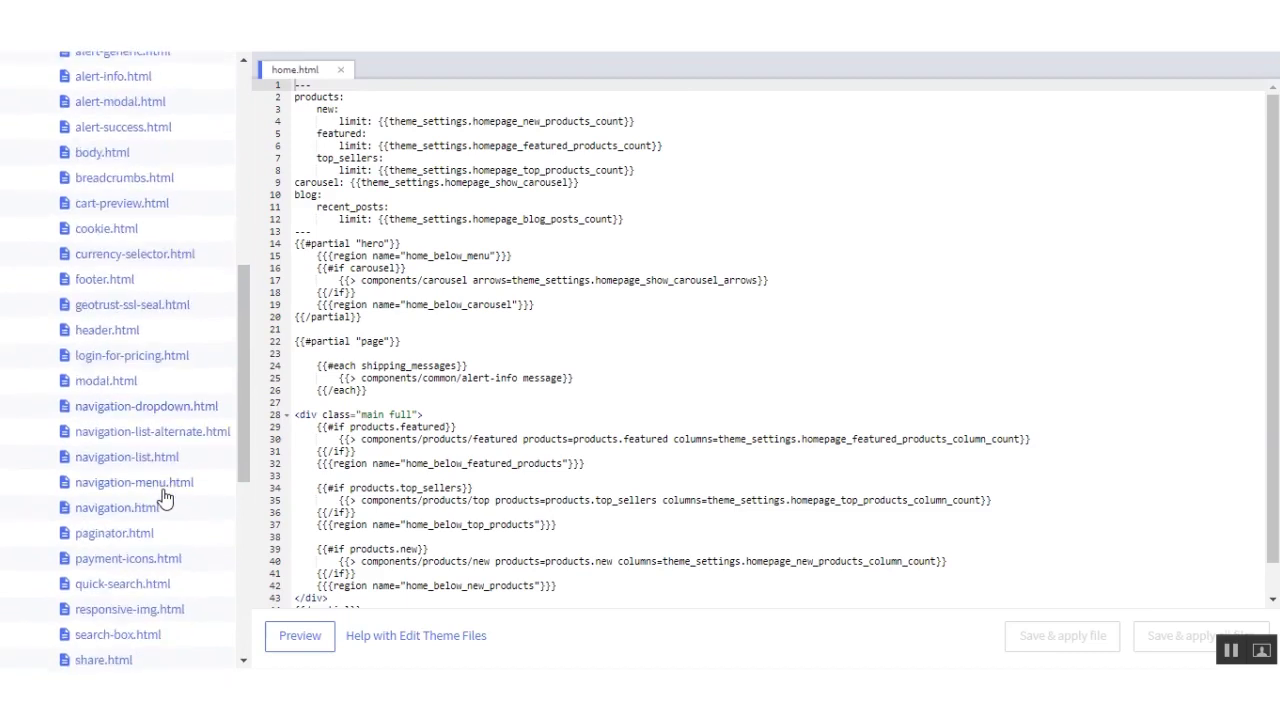
pyautogui.scroll(-1, 165, 497)
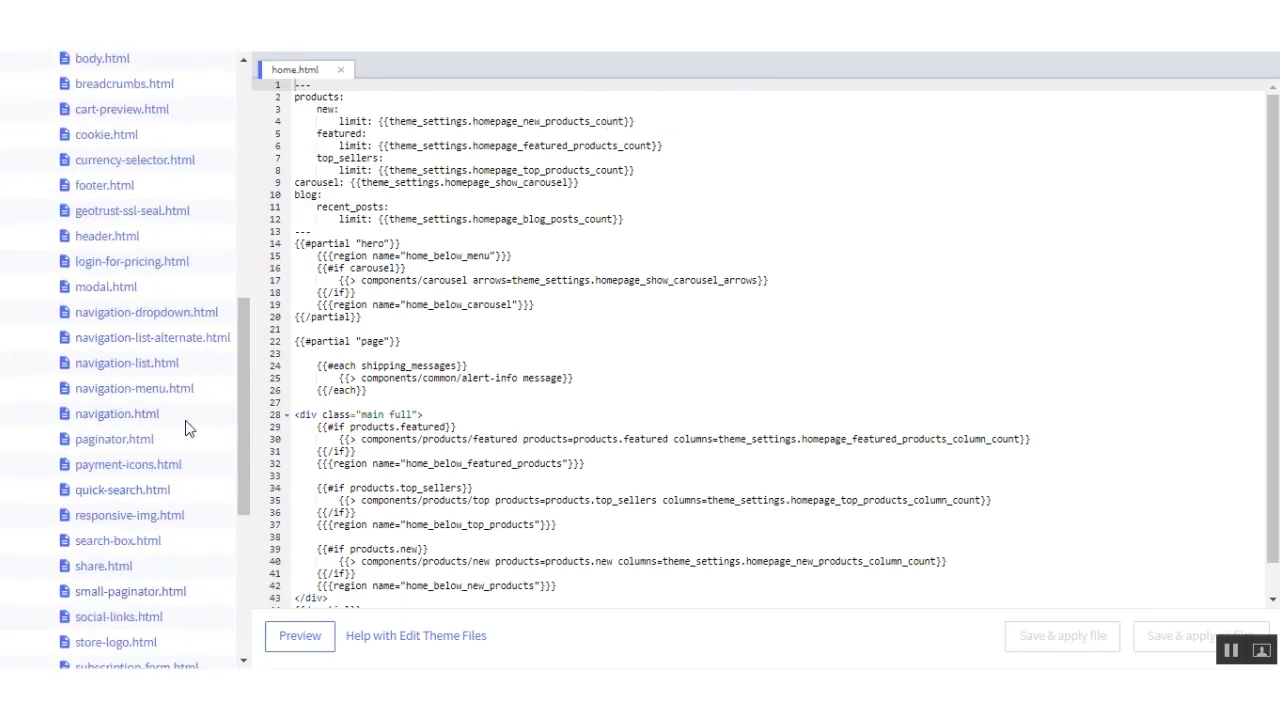
pyautogui.click(143, 424)
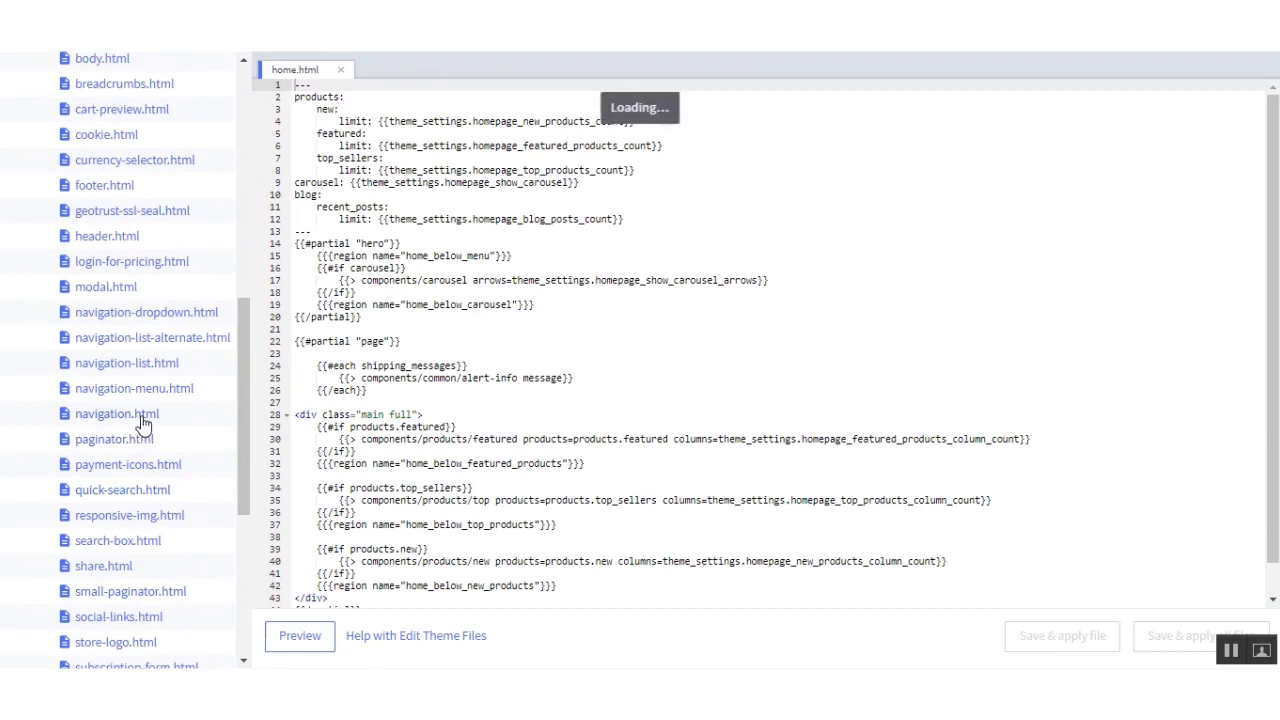
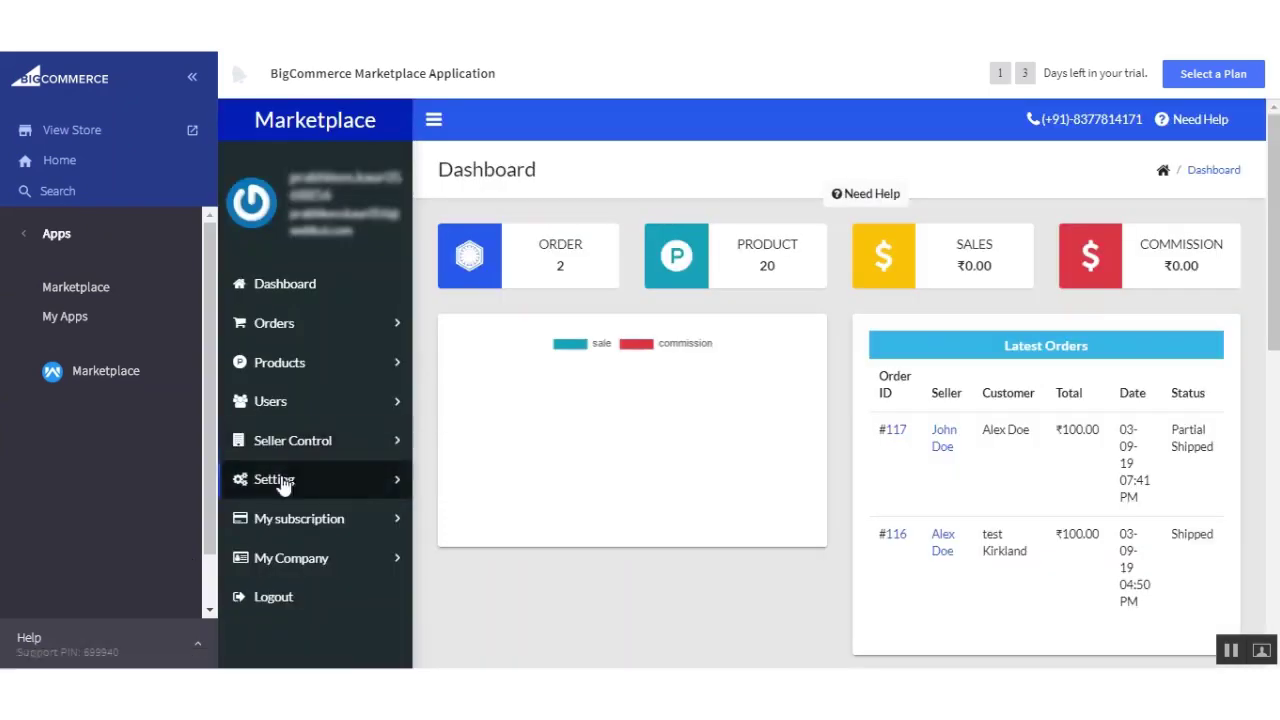
# Step: Open the Marketplace app's Setup Instruction page and copy the seller login and registration code meant for templates/components/common/navigation-menu.html
pyautogui.click(288, 486)
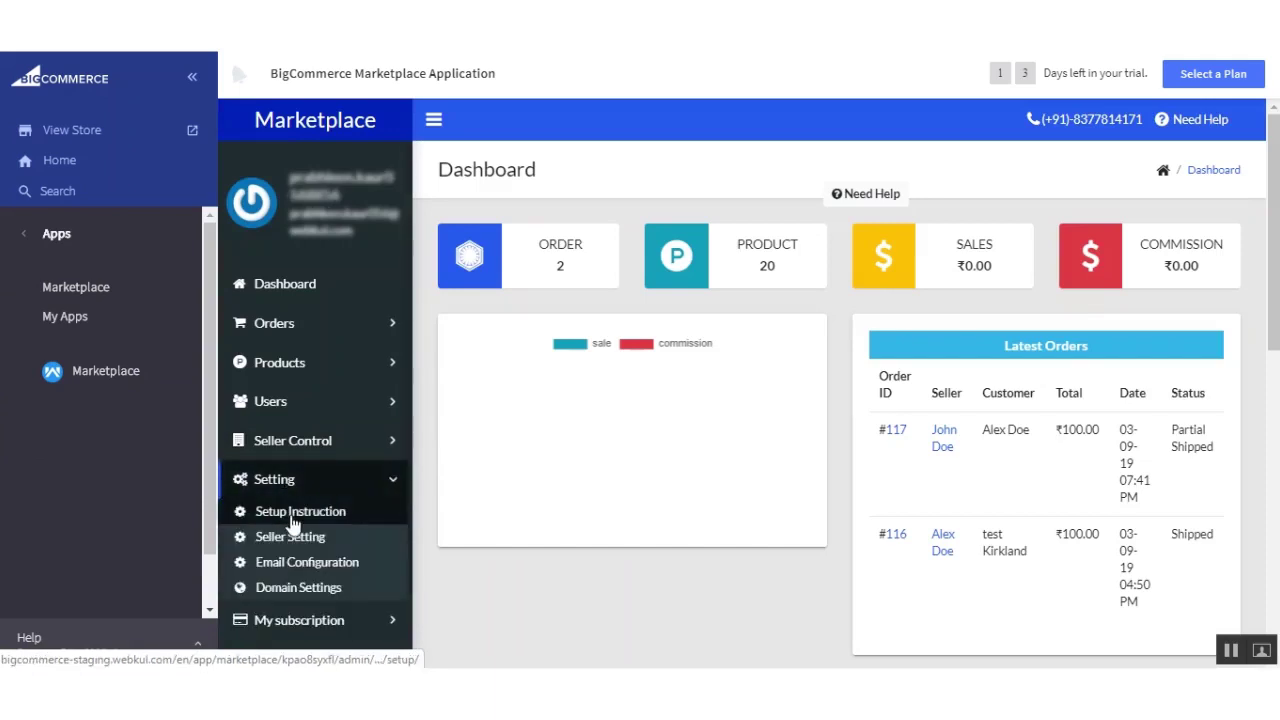
pyautogui.click(293, 520)
pyautogui.scroll(-1, 792, 500)
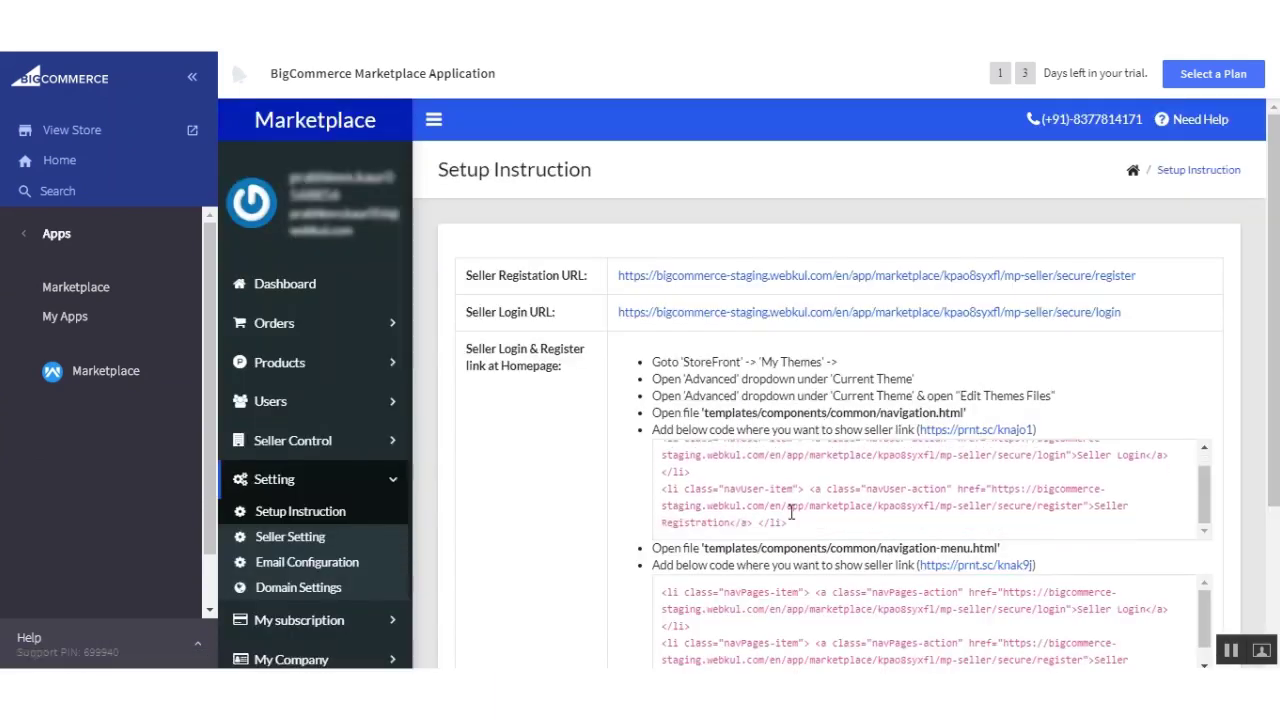
pyautogui.scroll(-2, 828, 490)
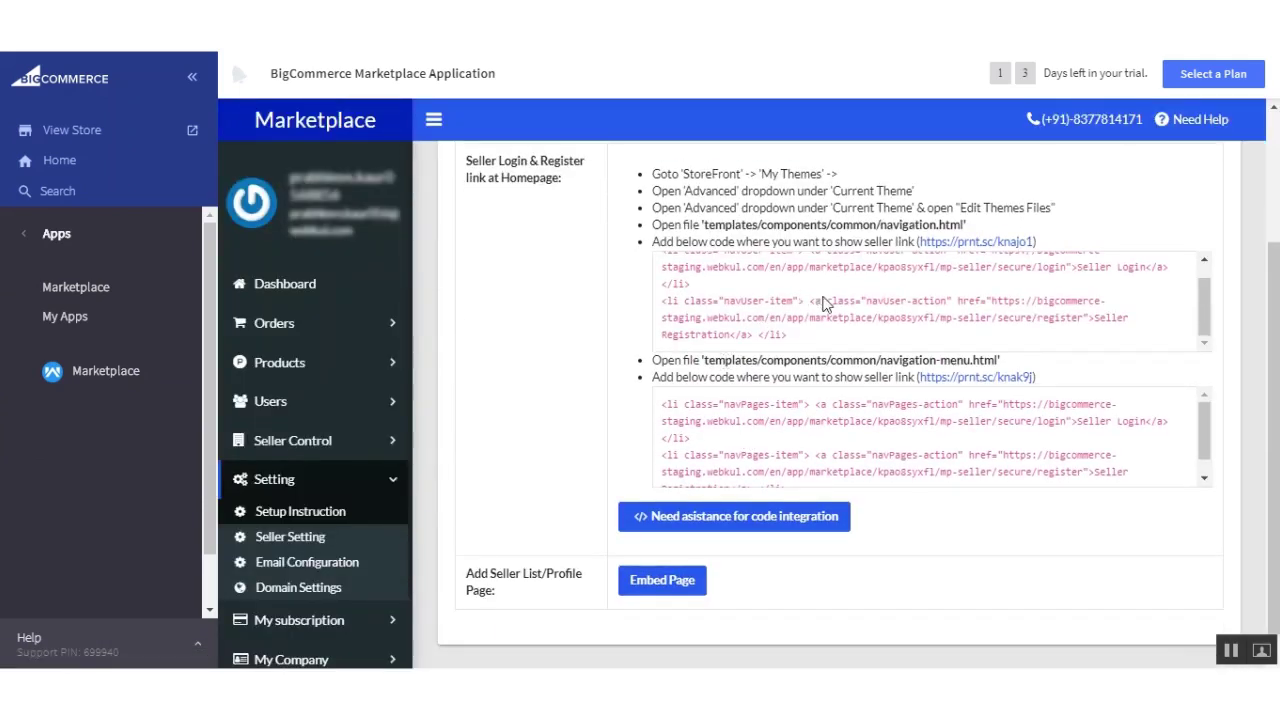
pyautogui.moveTo(660, 410); pyautogui.dragTo(922, 502)
pyautogui.hotkey('ctrl', 'c')
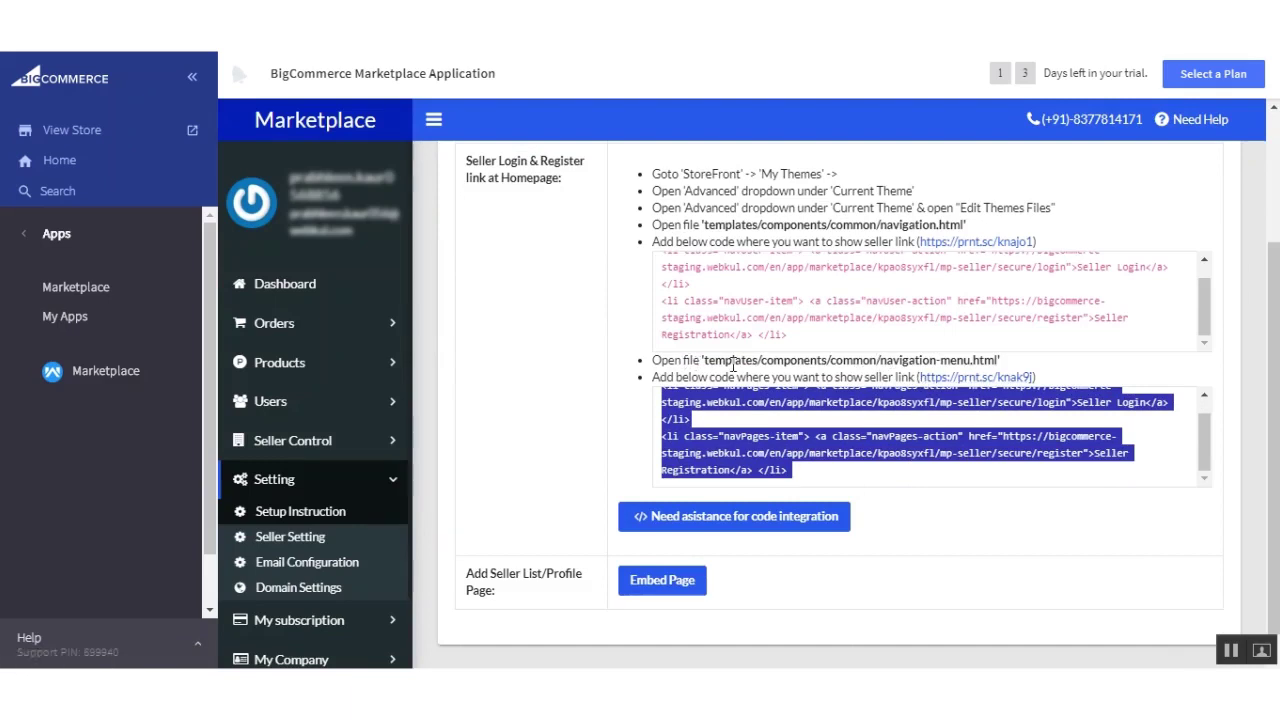
# Step: Examine the linked reference screenshot for where the seller links go in navigation-menu.html, and return to the setup instructions
pyautogui.click(955, 380)
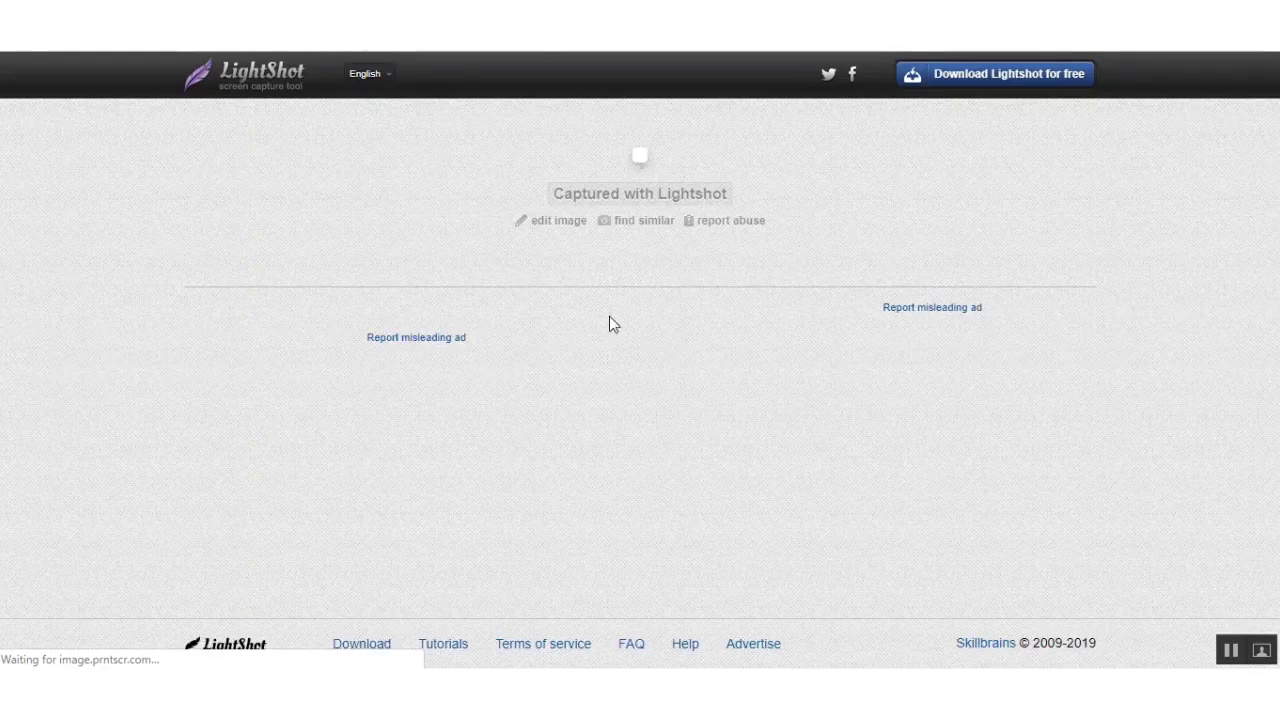
pyautogui.scroll(-5, 628, 398)
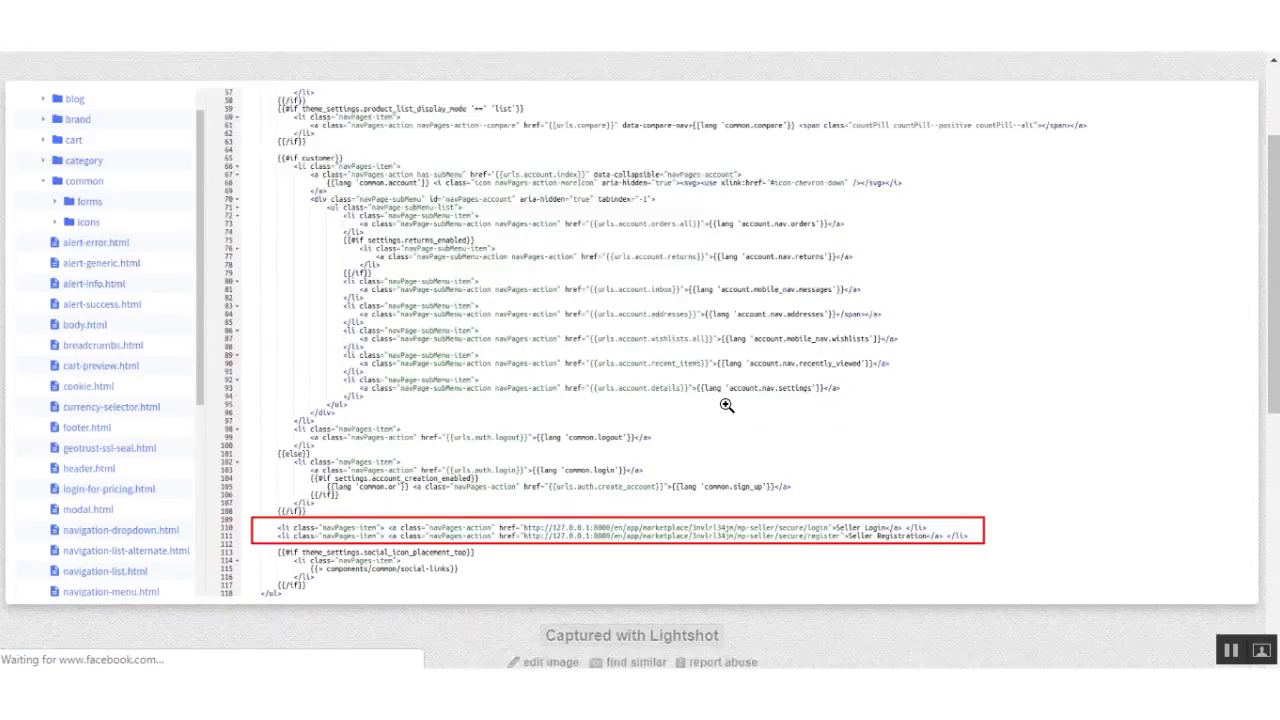
pyautogui.click(641, 305)
pyautogui.scroll(-2, 665, 411)
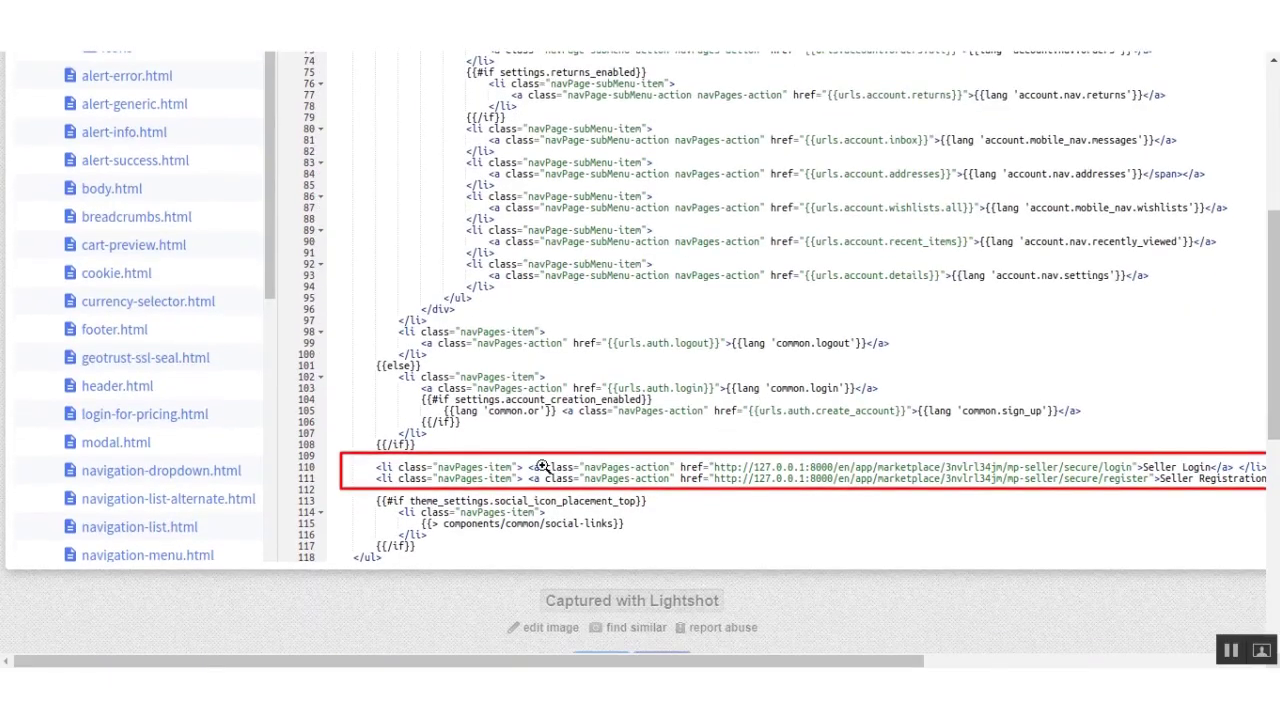
pyautogui.scroll(4, 688, 381)
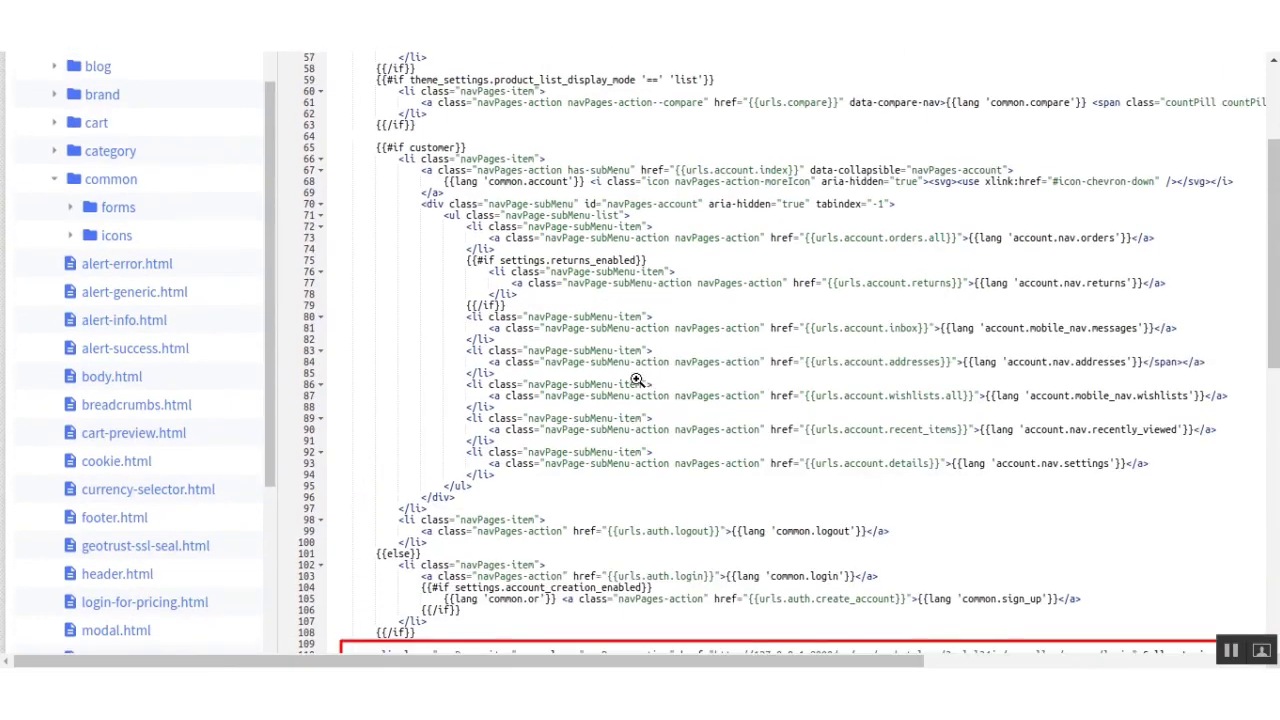
pyautogui.hotkey('ctrl', 'w')
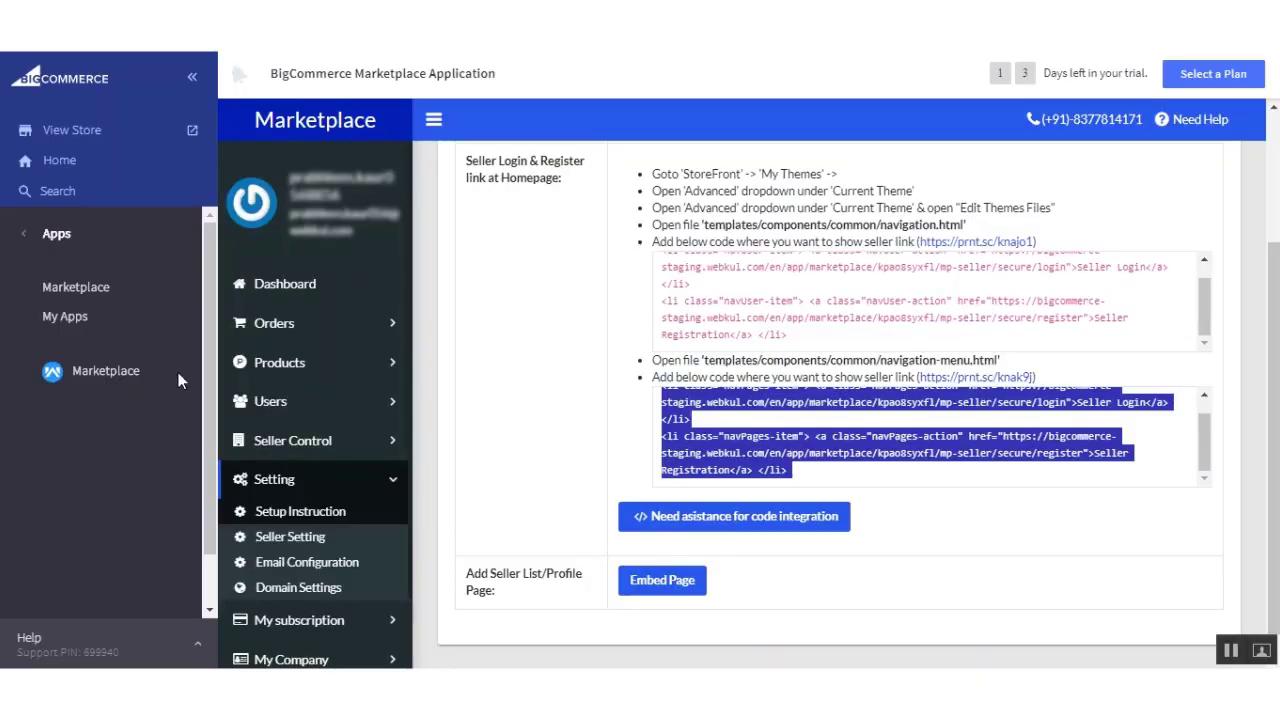
# Step: Go to the storefront's My Themes page and open the current Cornerstone1 Light theme's files for editing, accepting the live-store notice
pyautogui.click(58, 163)
pyautogui.click(50, 340)
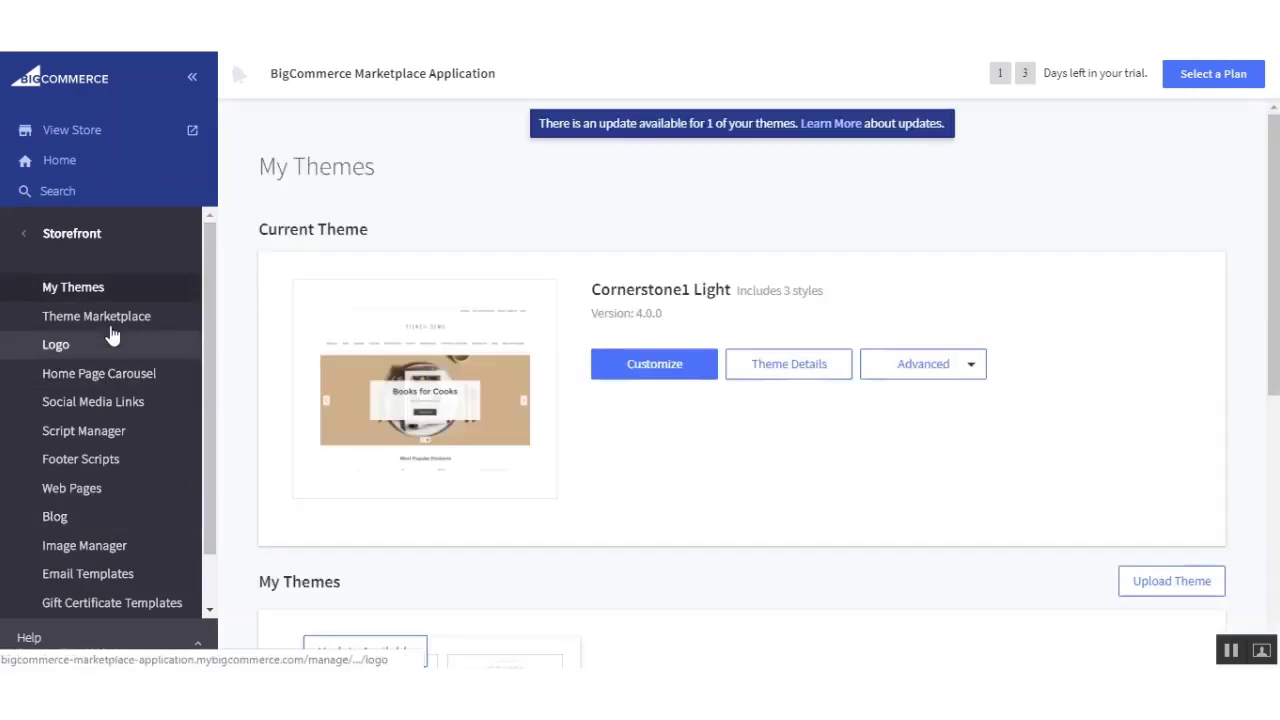
pyautogui.click(943, 369)
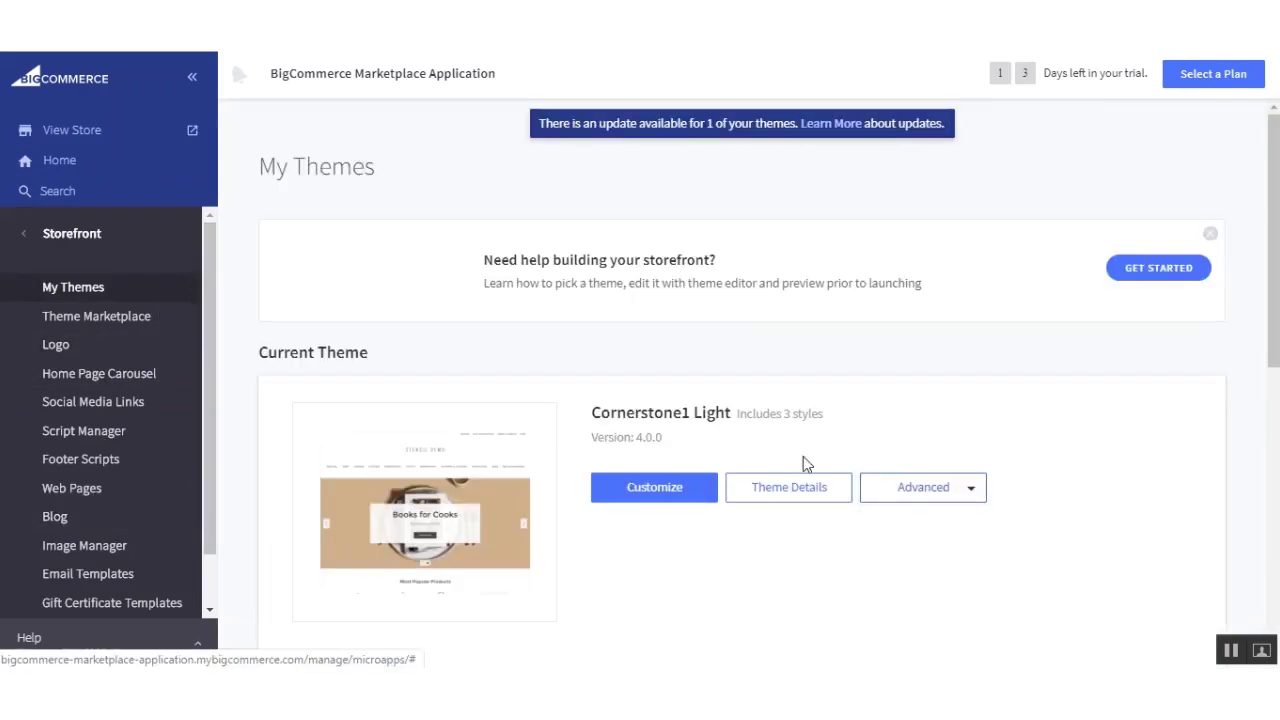
pyautogui.click(921, 488)
pyautogui.click(903, 528)
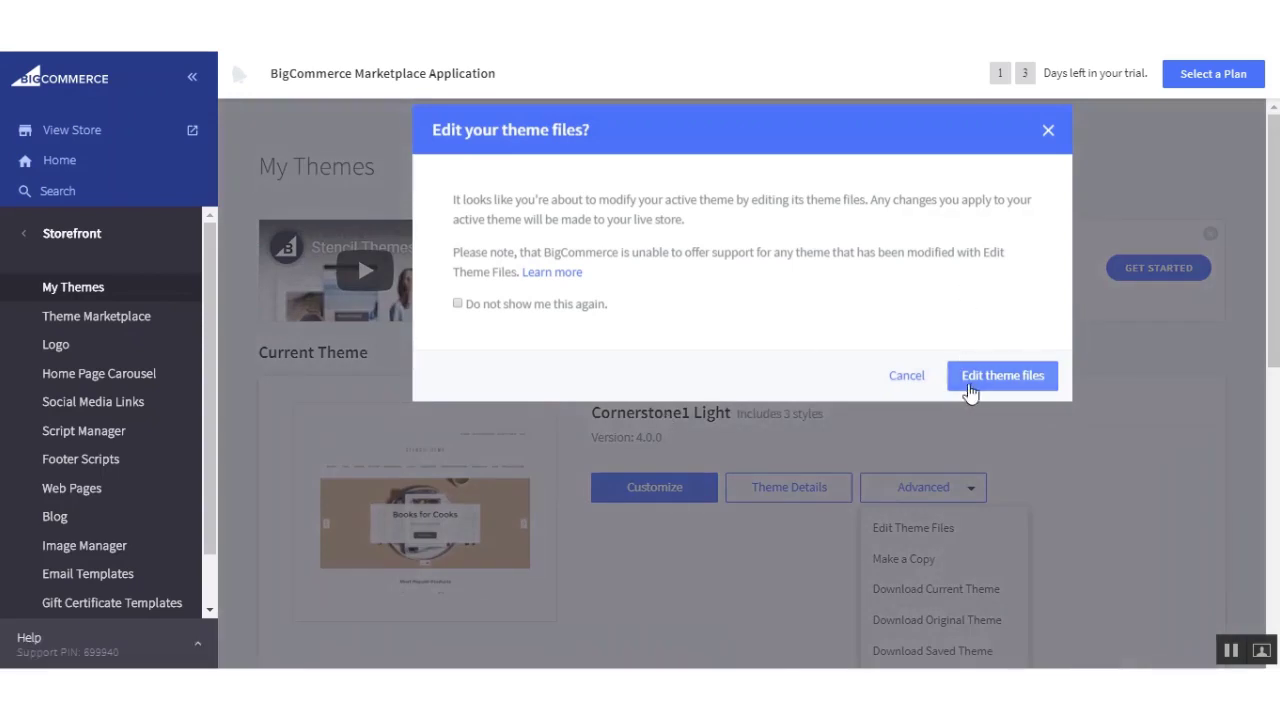
pyautogui.click(968, 378)
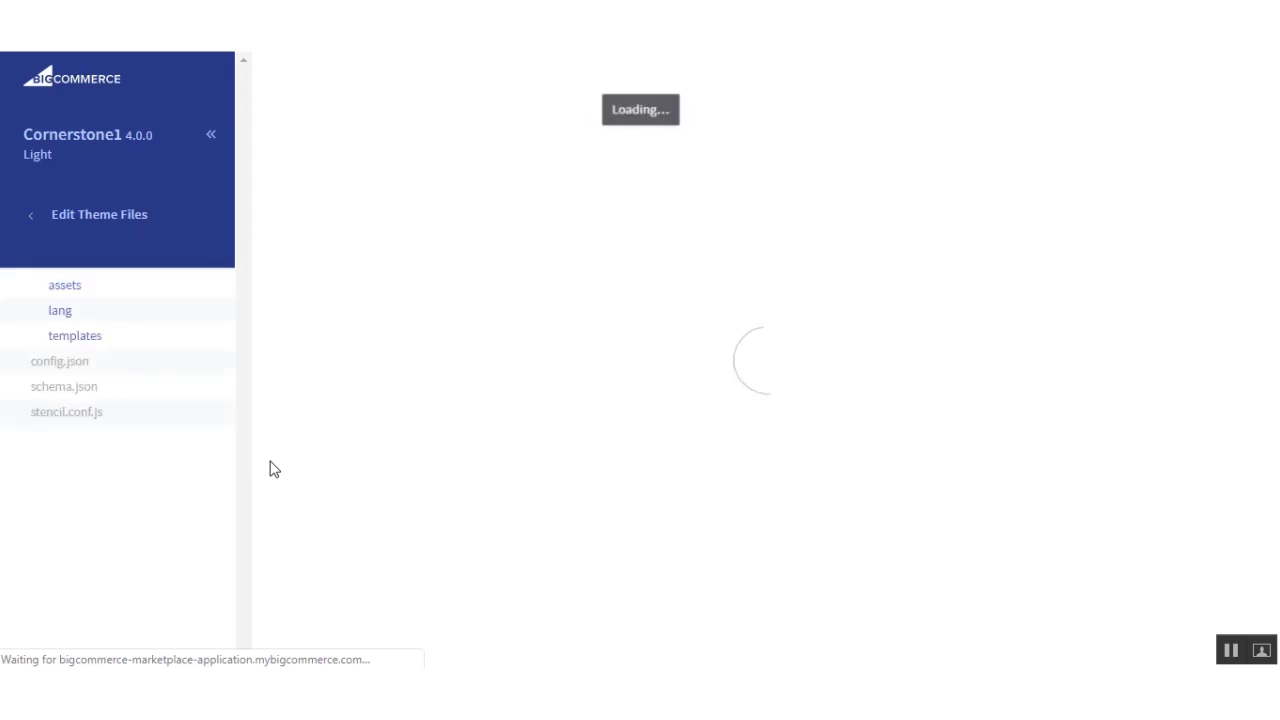
# Step: Open the navigation-menu.html file from the templates/components/common folder
pyautogui.click(75, 337)
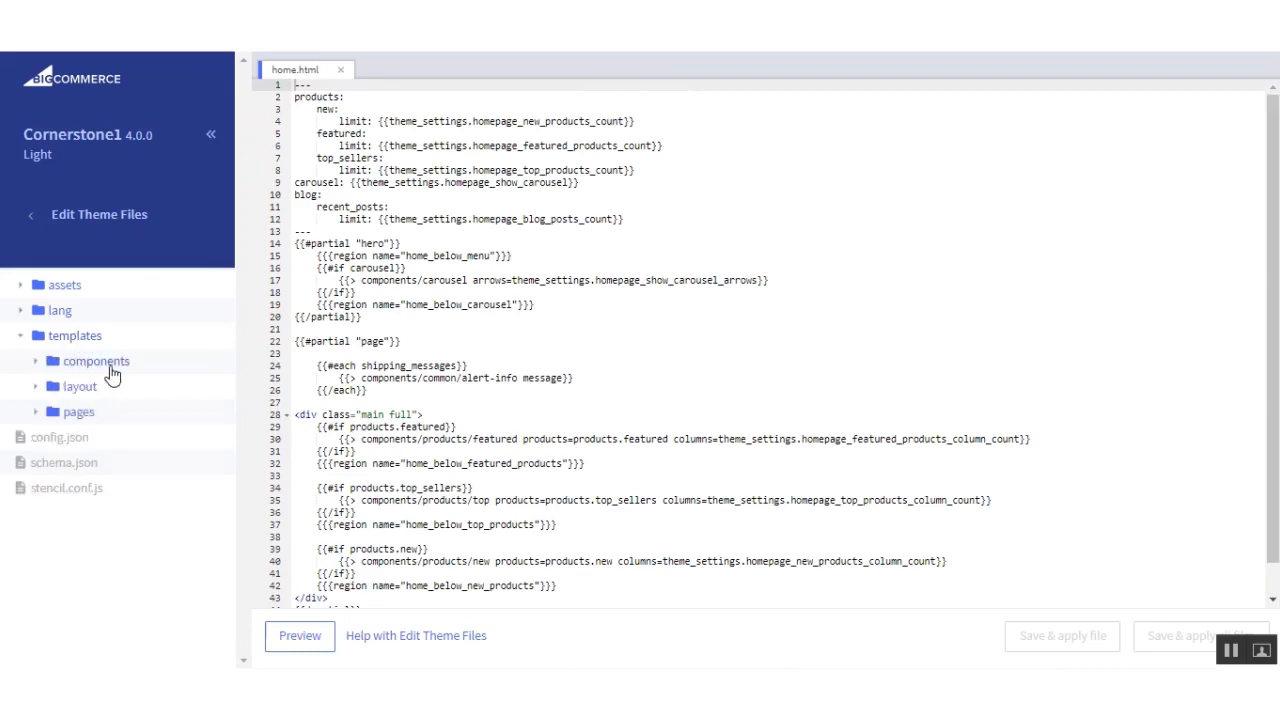
pyautogui.click(110, 369)
pyautogui.scroll(-5, 163, 505)
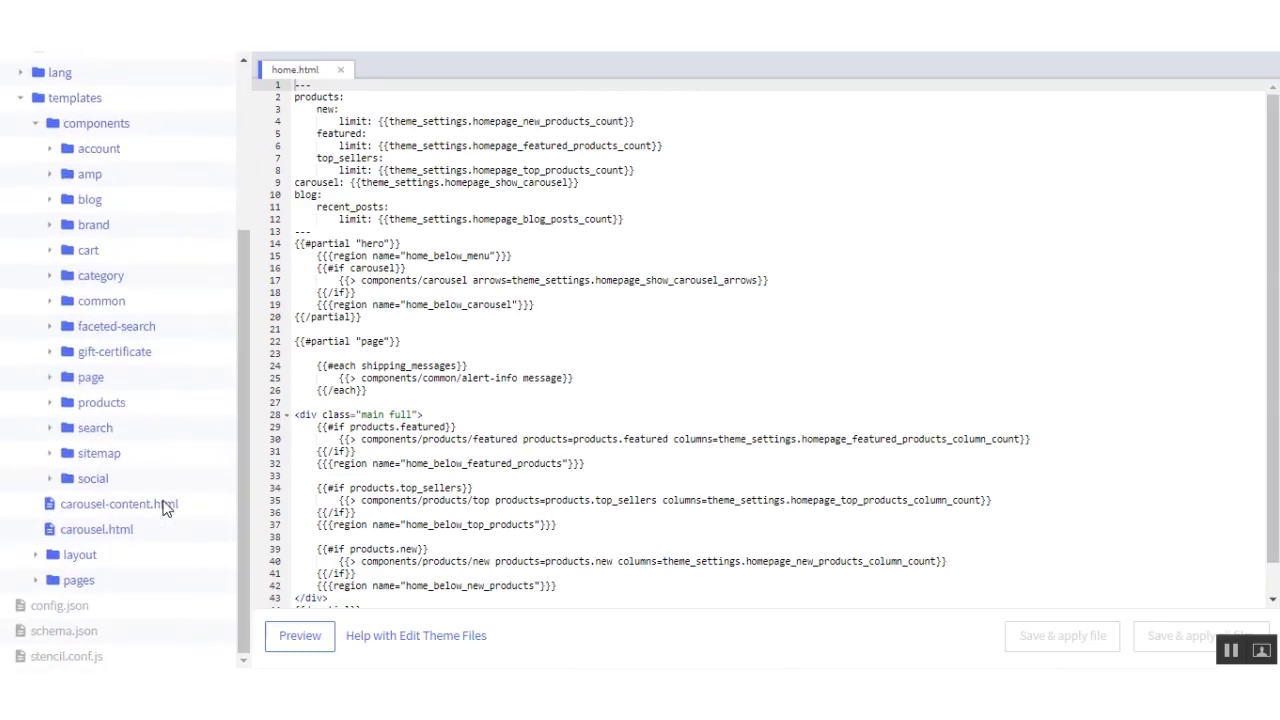
pyautogui.click(96, 301)
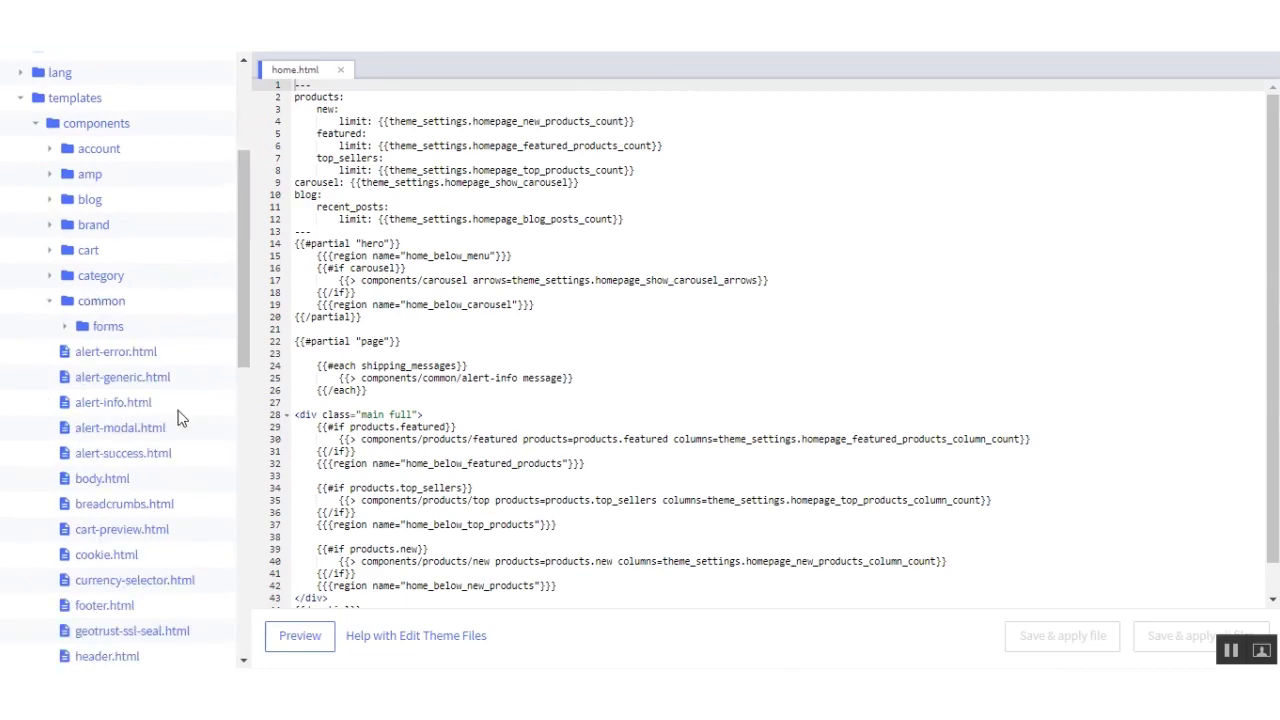
pyautogui.scroll(-4, 173, 457)
pyautogui.scroll(-4, 173, 457)
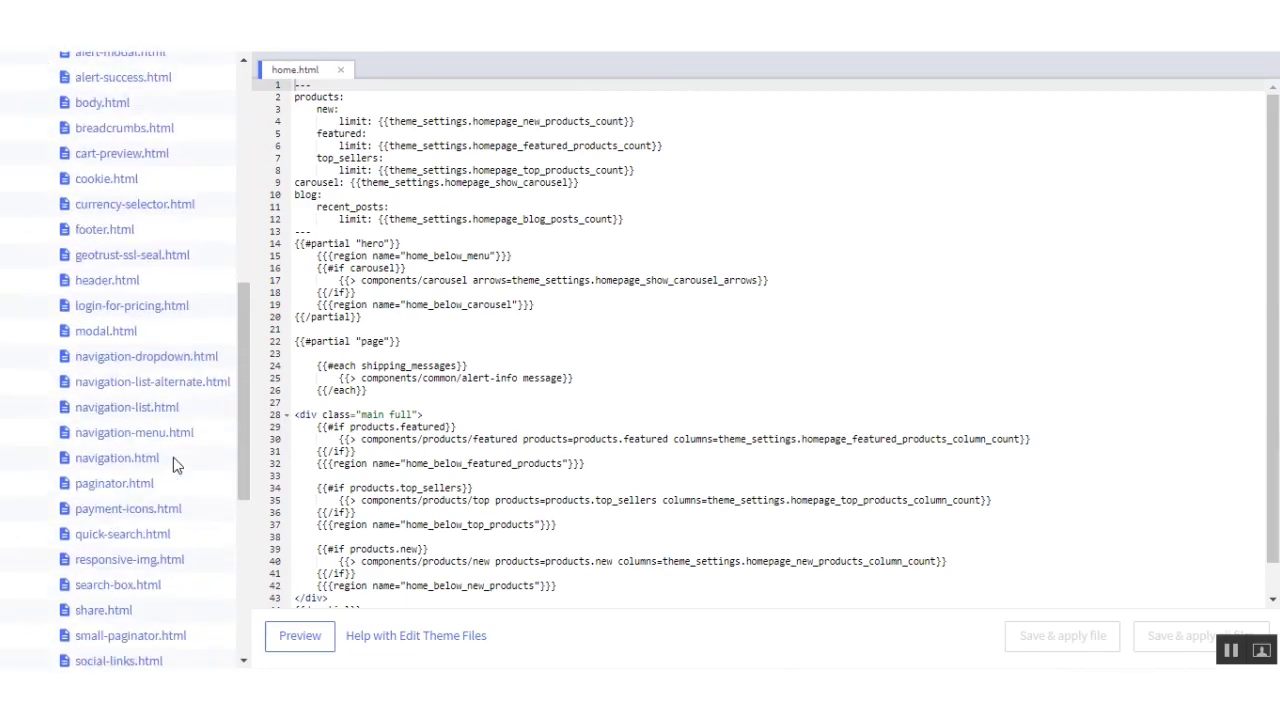
pyautogui.click(118, 436)
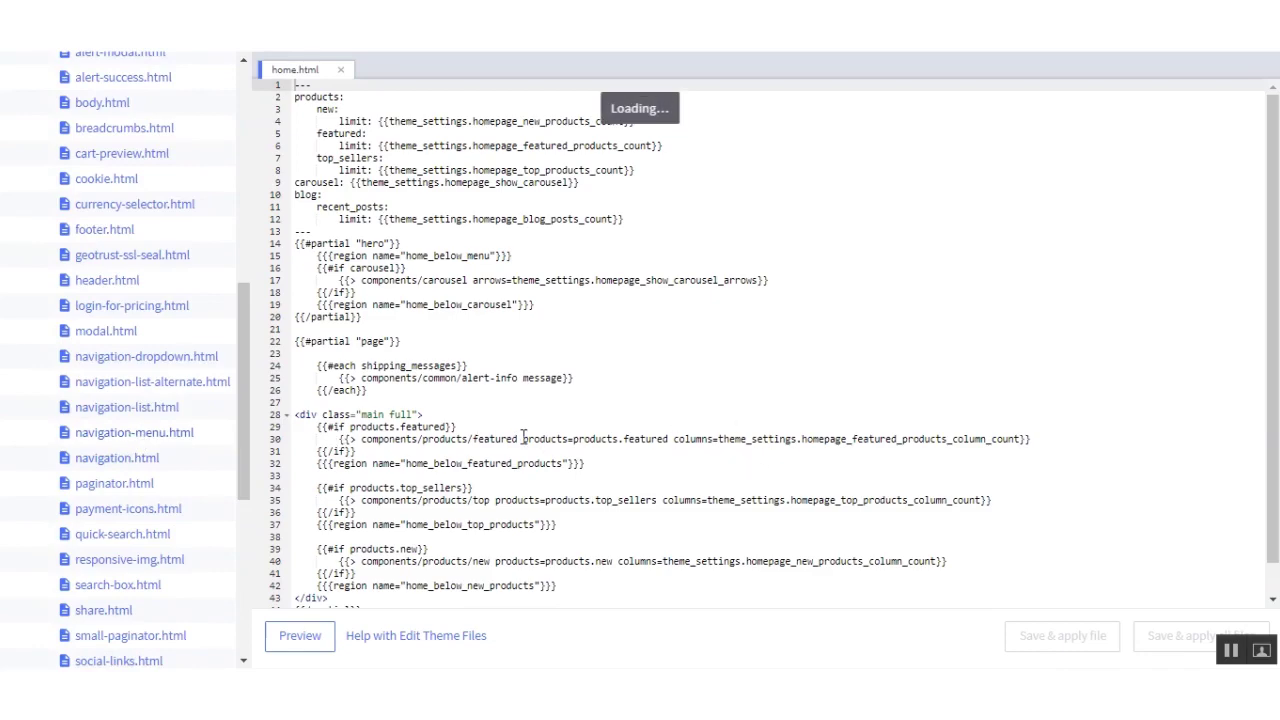
# Step: Paste the copied seller login and registration links at line 113 of navigation-menu.html, above the social_icon_placement_top block, and indent the registration link
pyautogui.scroll(-10, 541, 410)
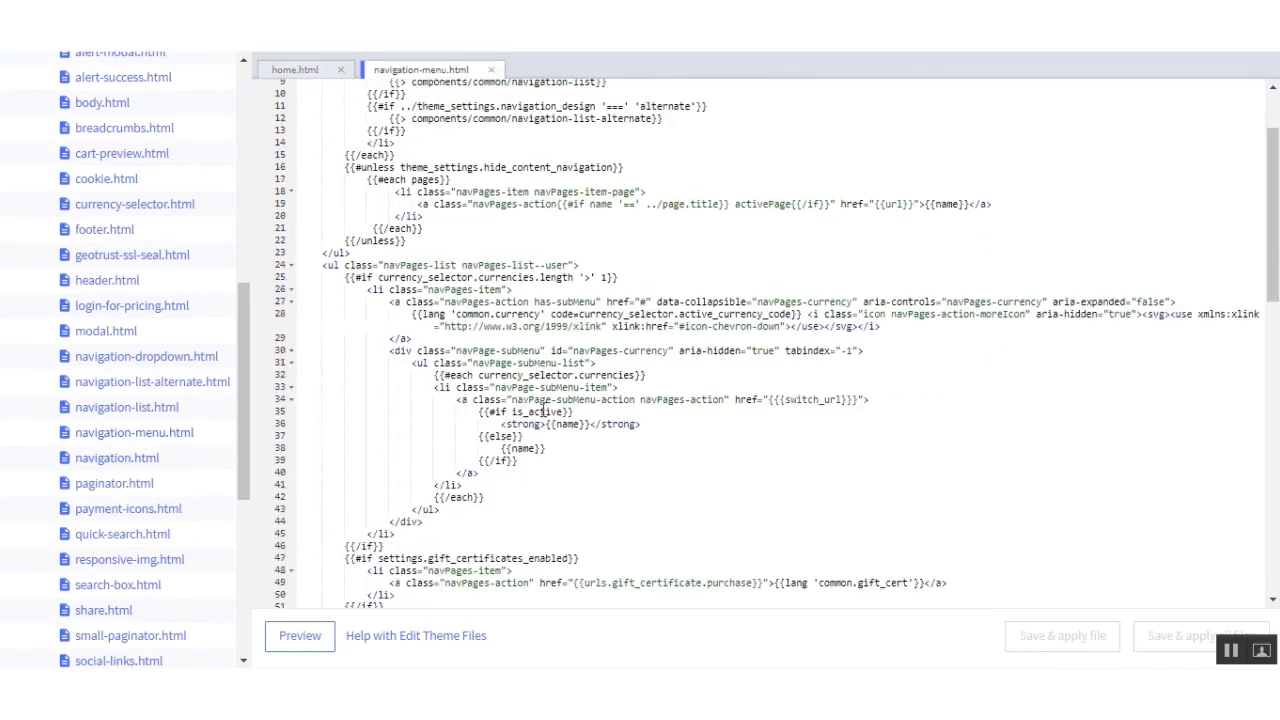
pyautogui.scroll(-15, 543, 410)
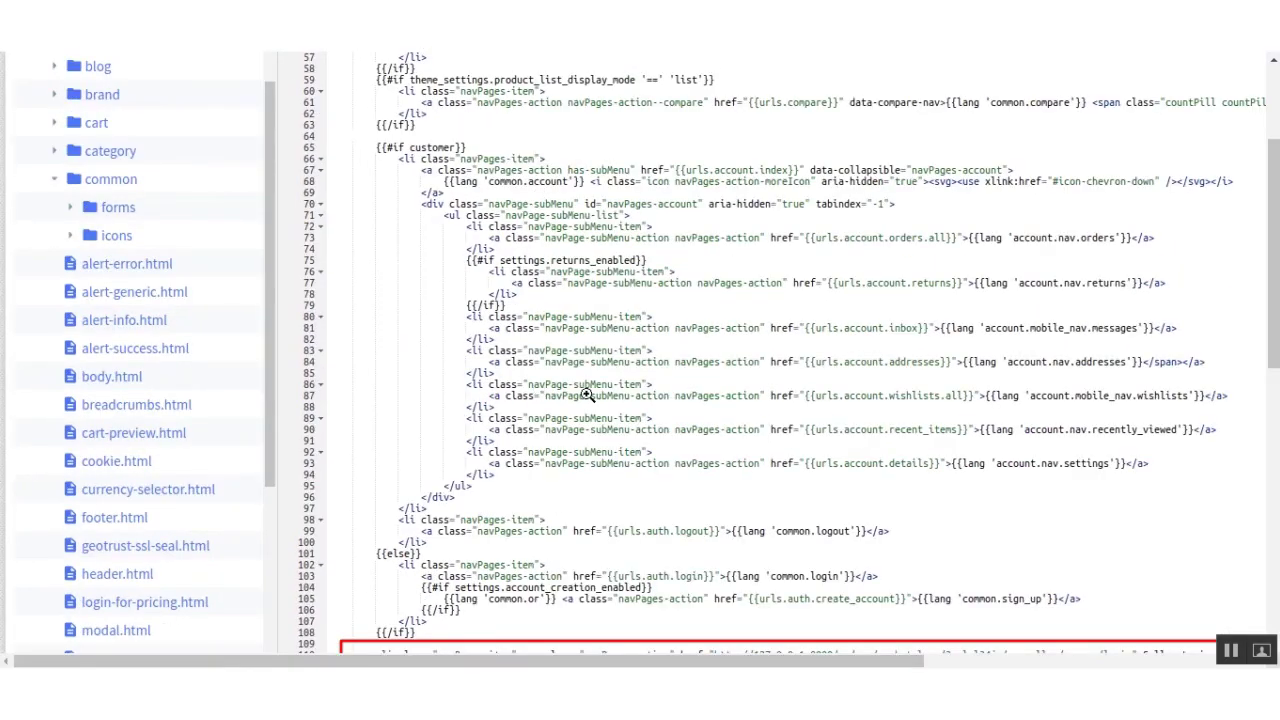
pyautogui.scroll(-2, 588, 395)
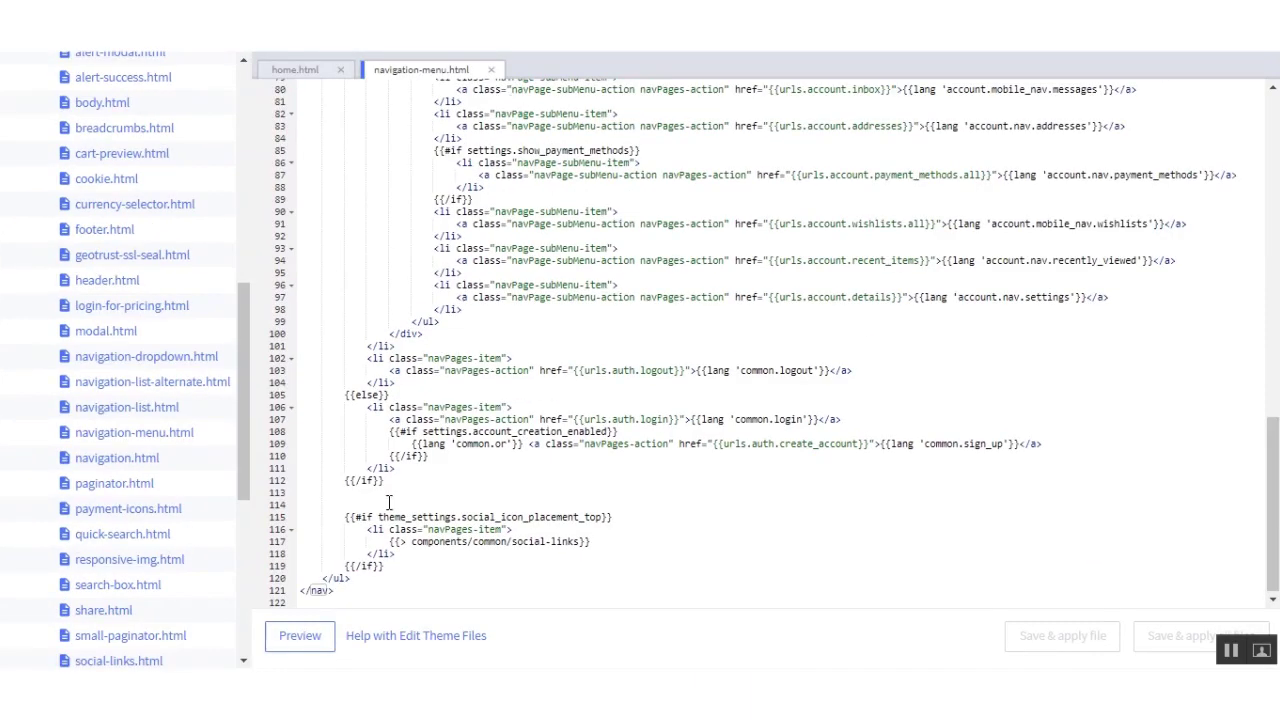
pyautogui.click(365, 493)
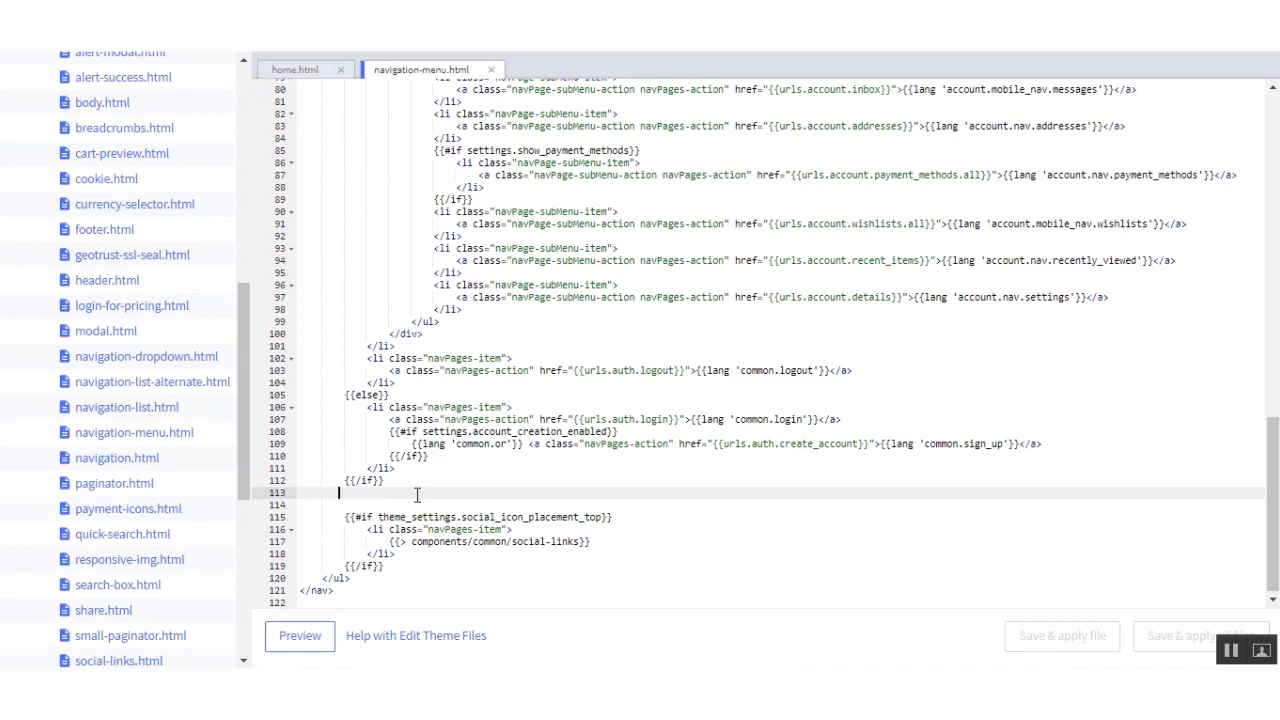
pyautogui.hotkey('ctrl', 'v')
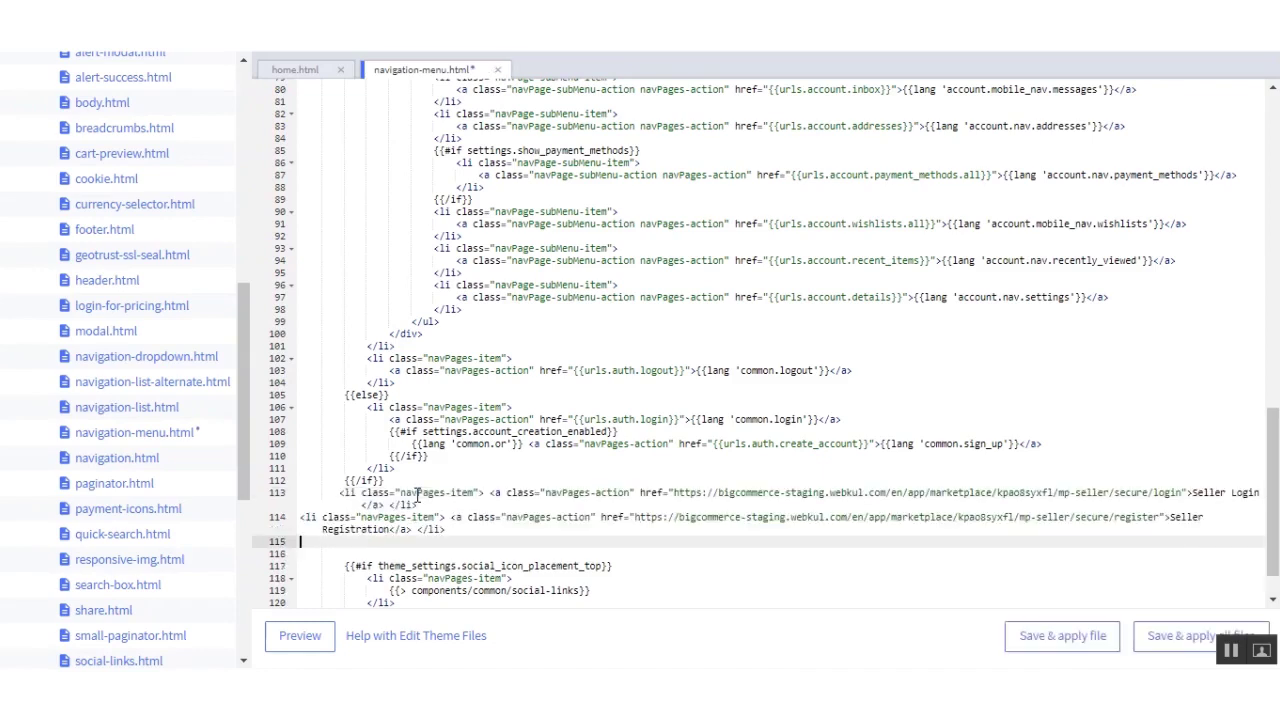
pyautogui.click(301, 517)
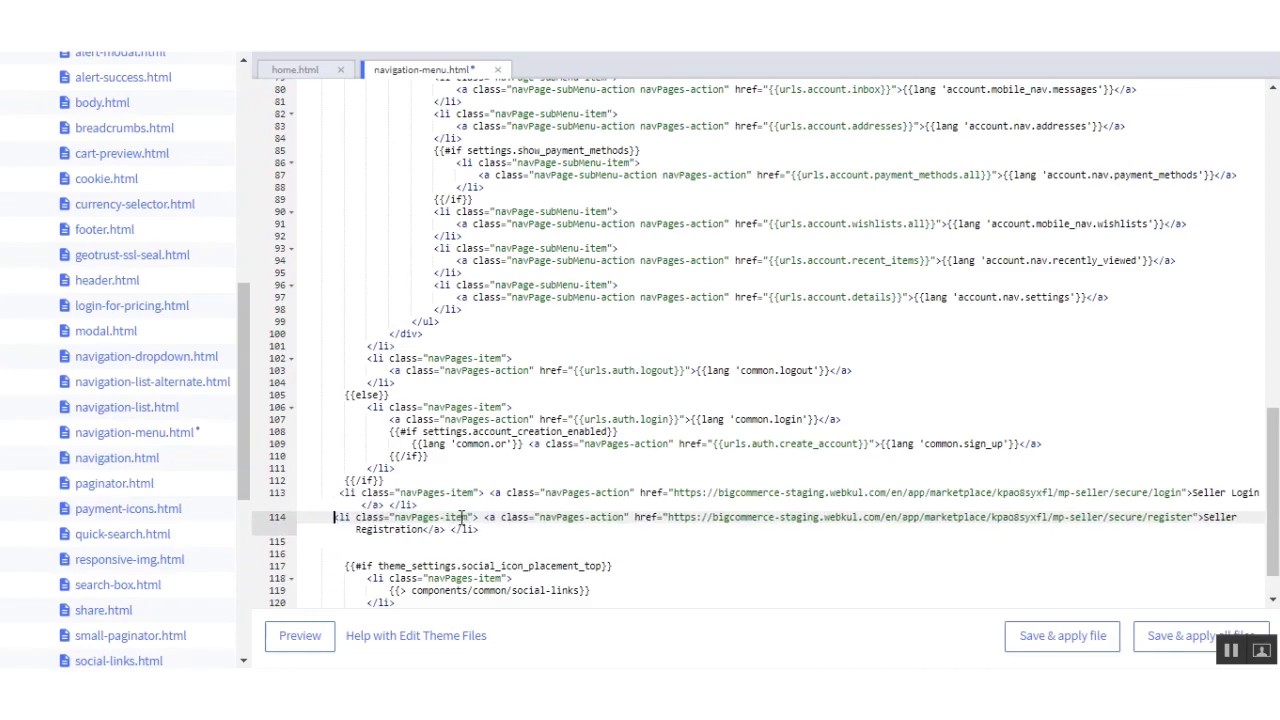
# Step: Save and apply all edited theme files to the live store
pyautogui.scroll(3, 785, 470)
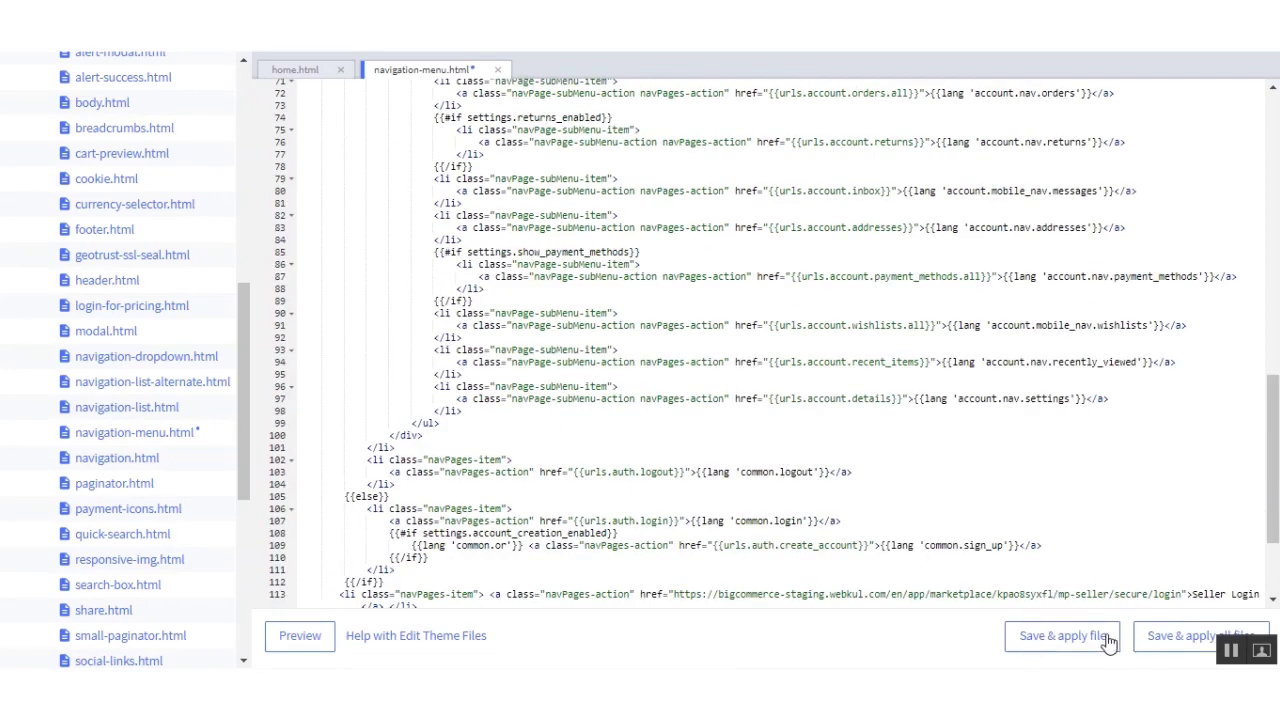
pyautogui.click(1152, 641)
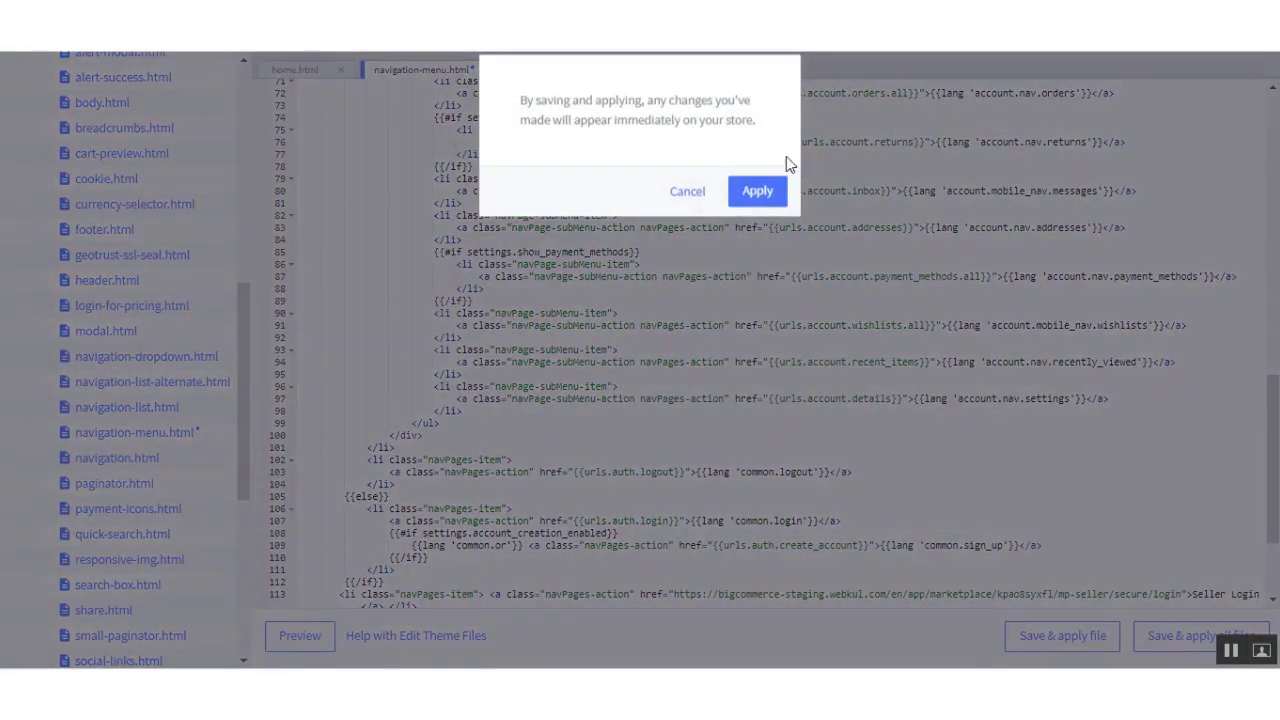
pyautogui.click(750, 192)
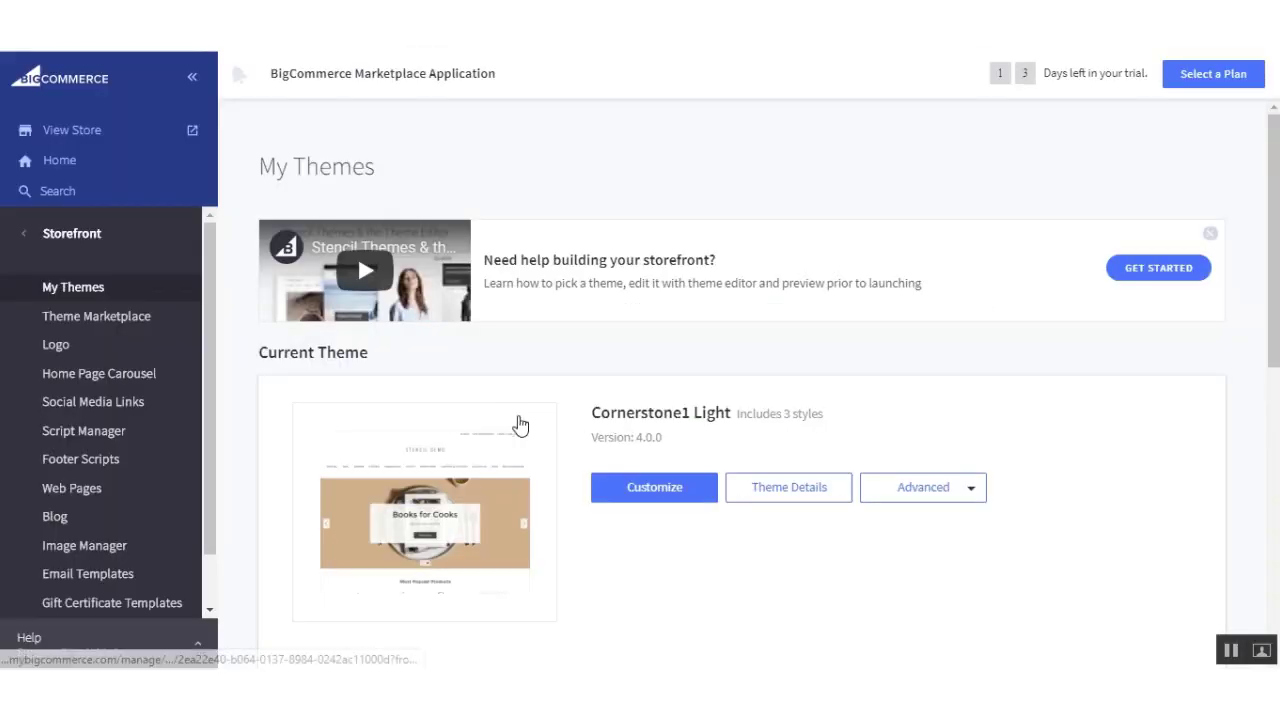
# Step: View the live storefront to check the seller login and registration links, and return to the store admin
pyautogui.click(150, 137)
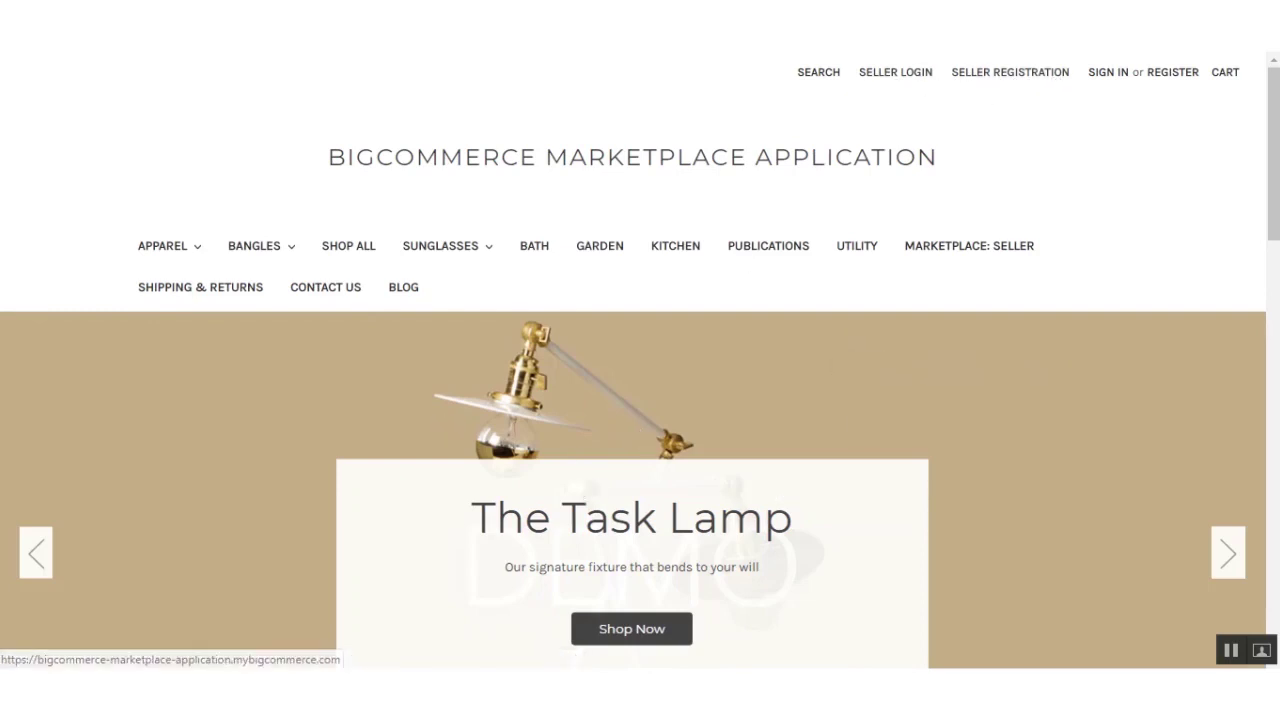
pyautogui.click(319, 52)
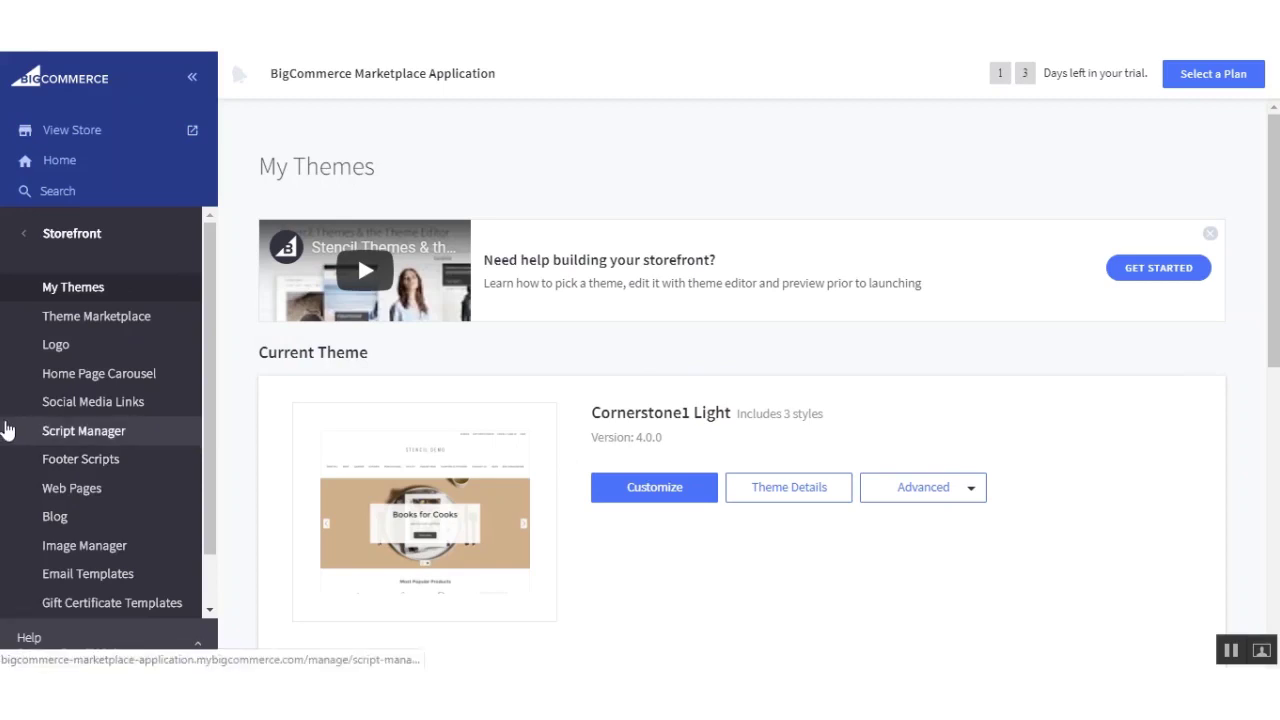
# Step: Open the installed Marketplace app and go to its Setup Instruction page
pyautogui.click(23, 234)
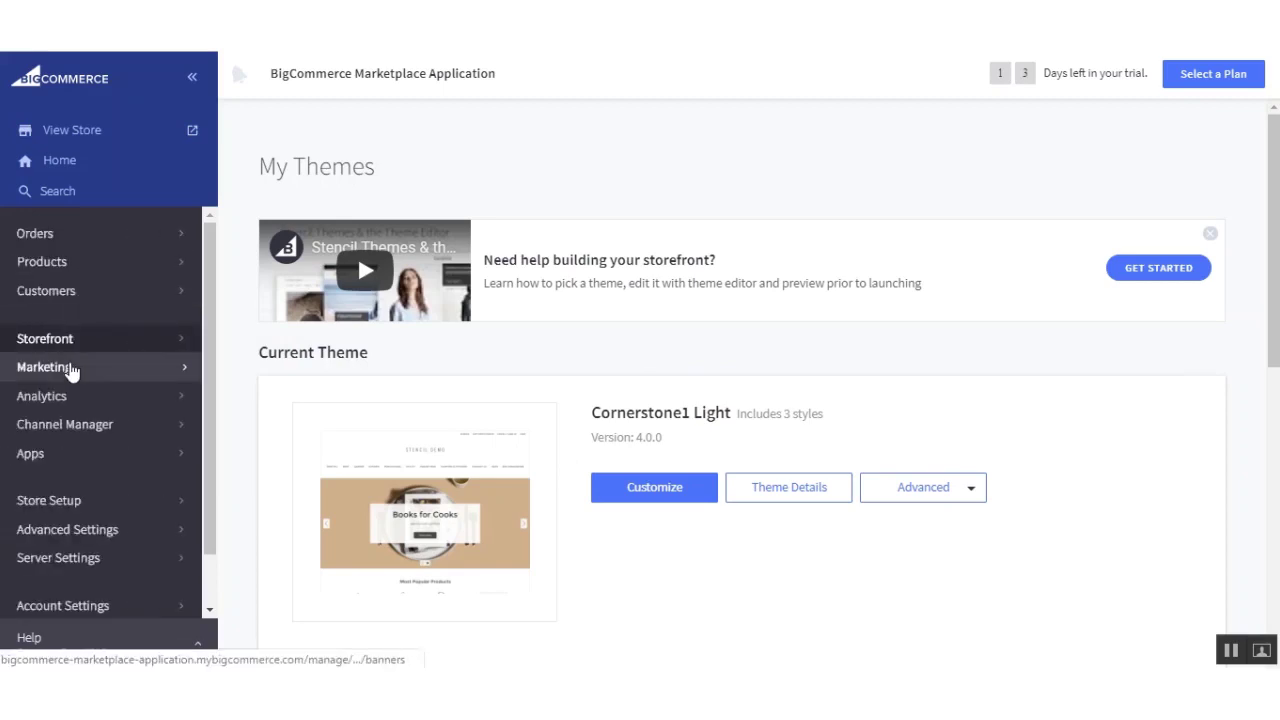
pyautogui.click(36, 458)
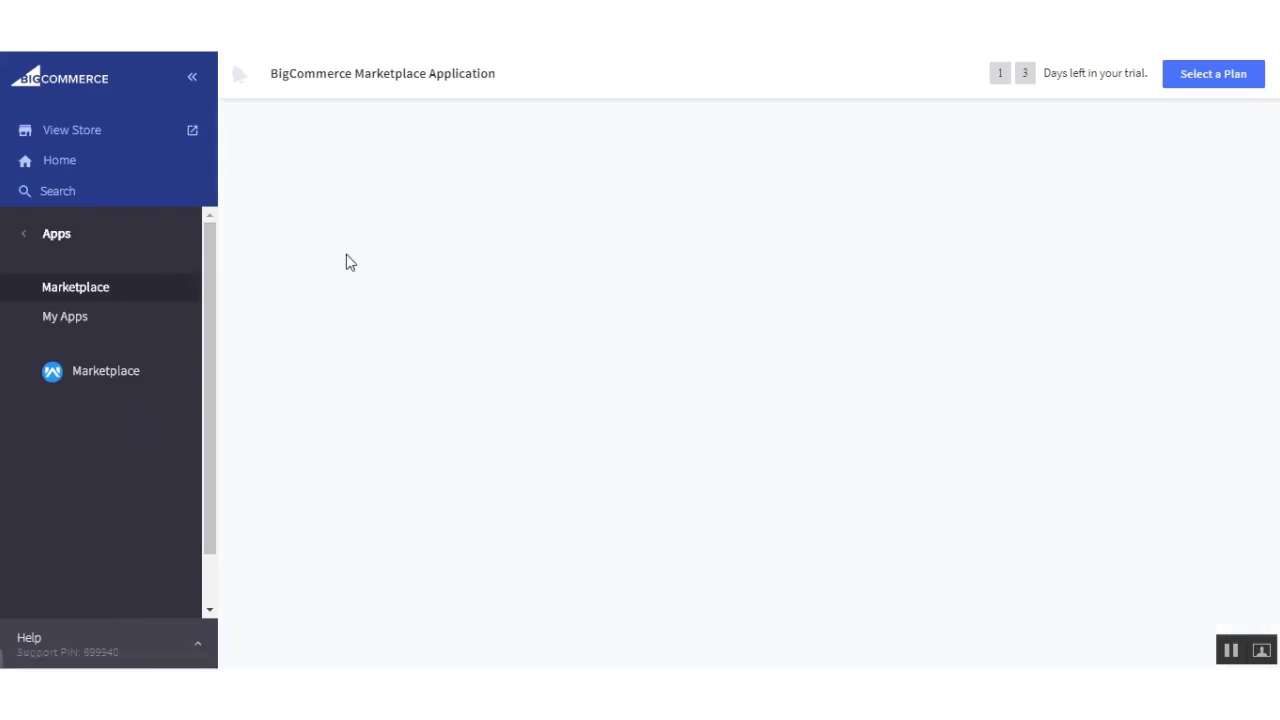
pyautogui.click(105, 378)
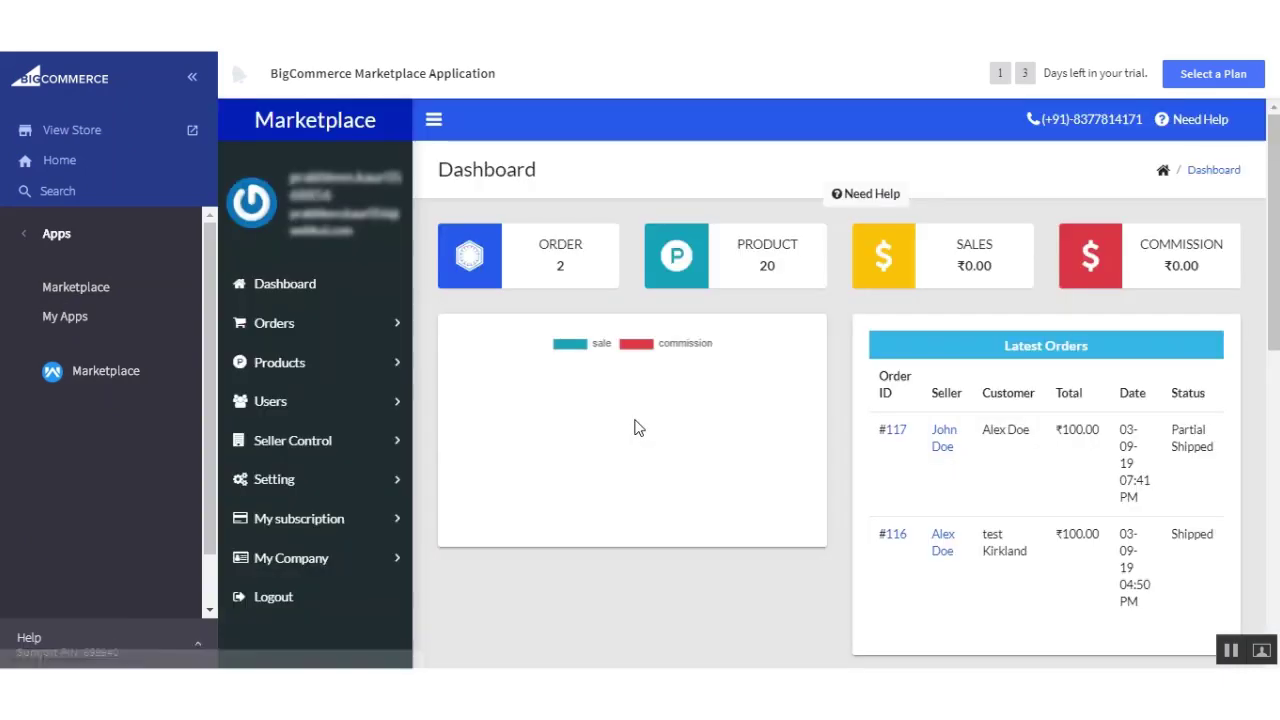
pyautogui.click(283, 482)
pyautogui.click(308, 520)
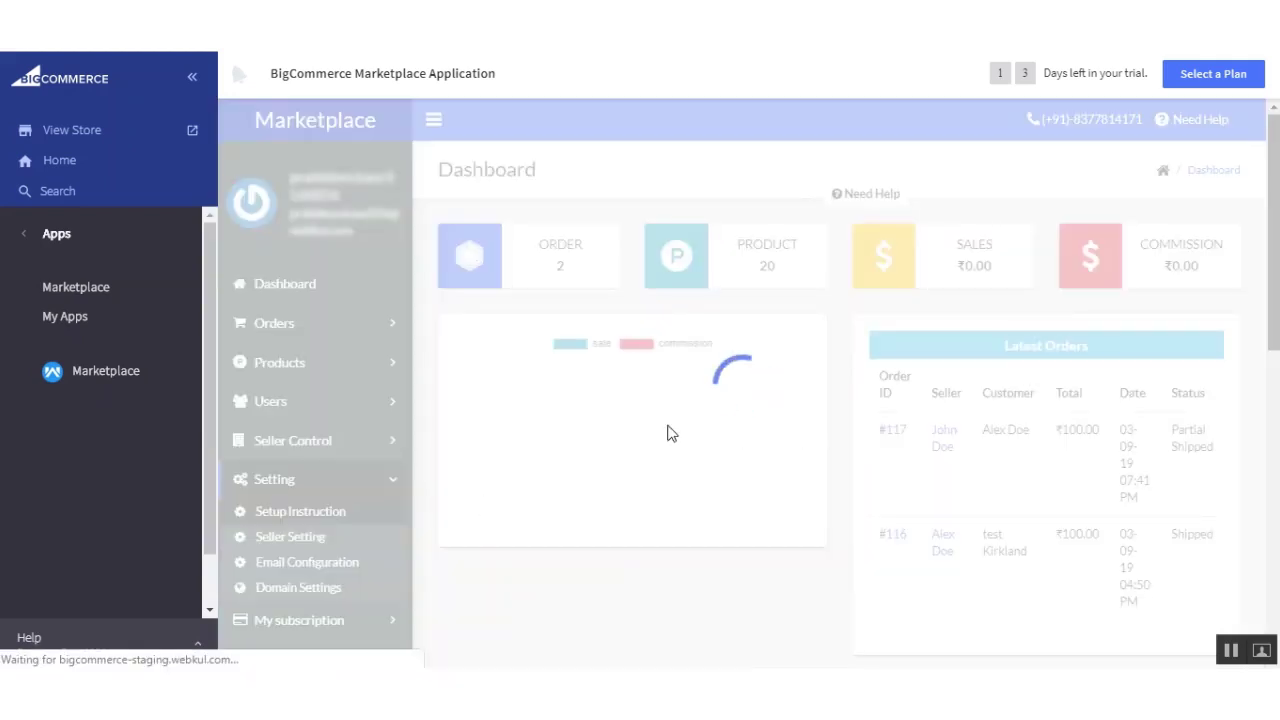
# Step: View the code integration assistance form on the Setup Instruction page and close it without creating a ticket
pyautogui.scroll(-3, 670, 432)
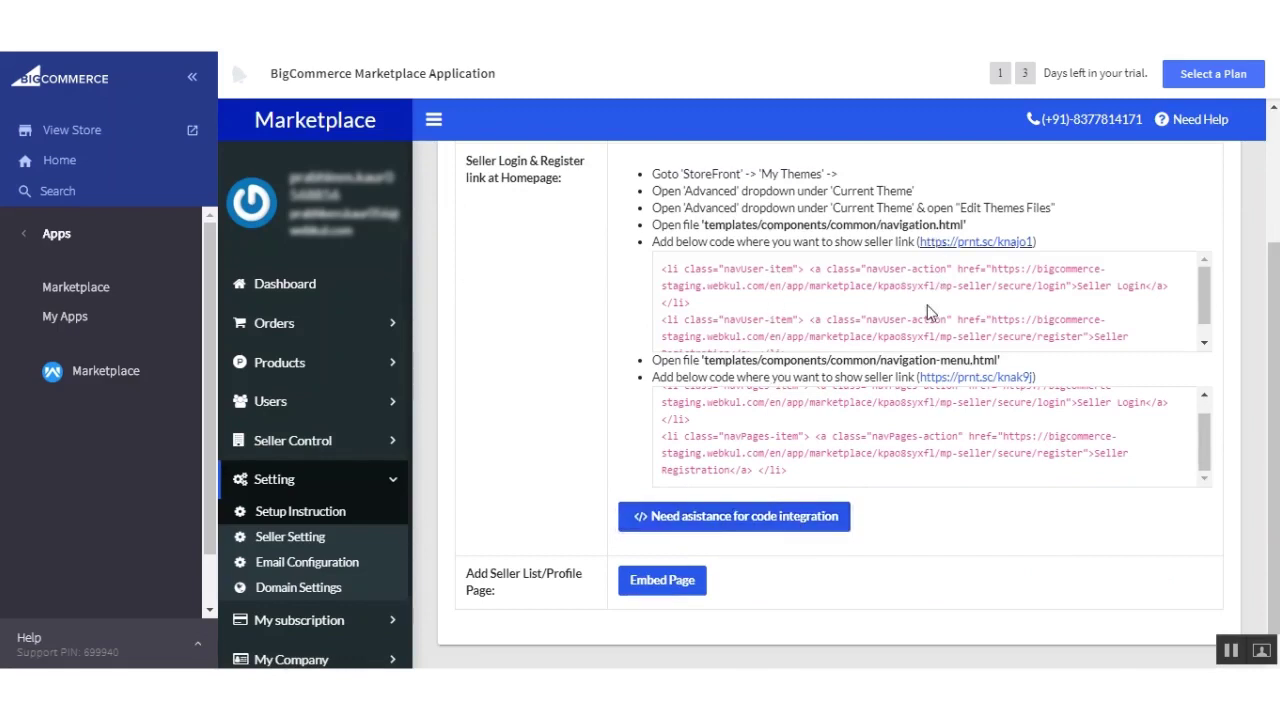
pyautogui.click(705, 522)
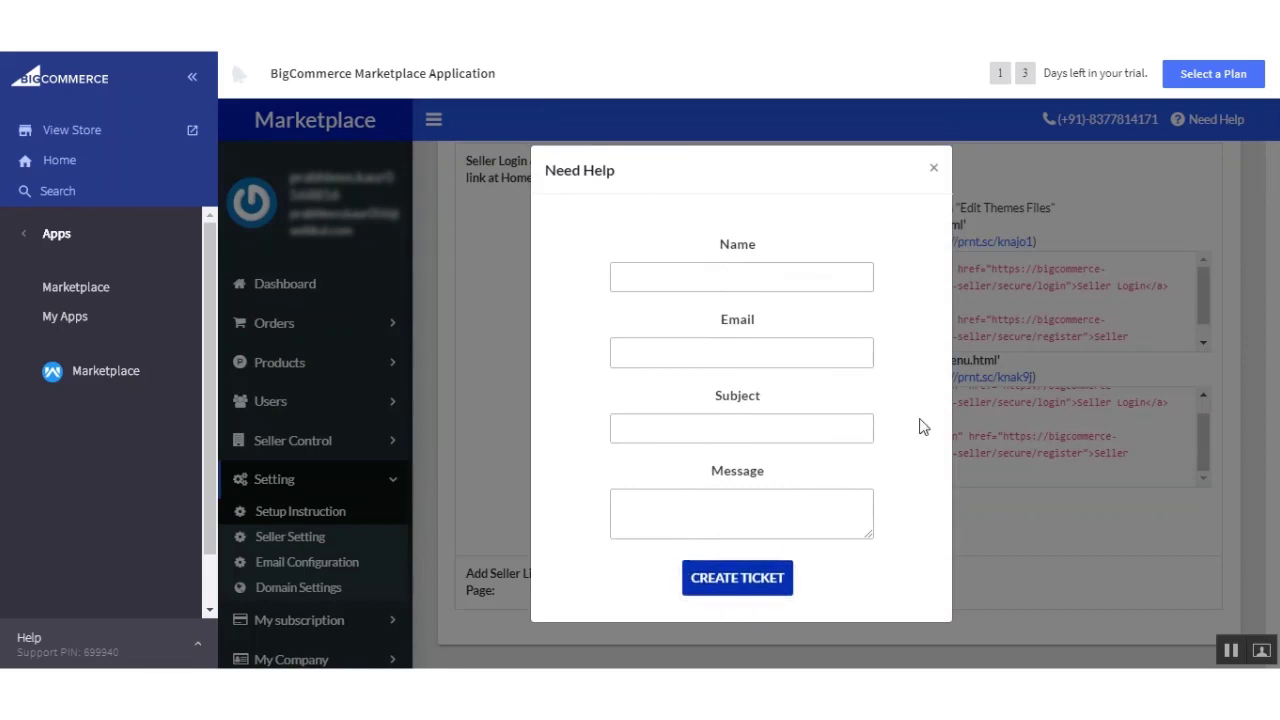
pyautogui.click(933, 168)
# Step: Embed the seller list/profile page in the storefront from the setup instructions
pyautogui.scroll(-1, 703, 469)
pyautogui.click(657, 560)
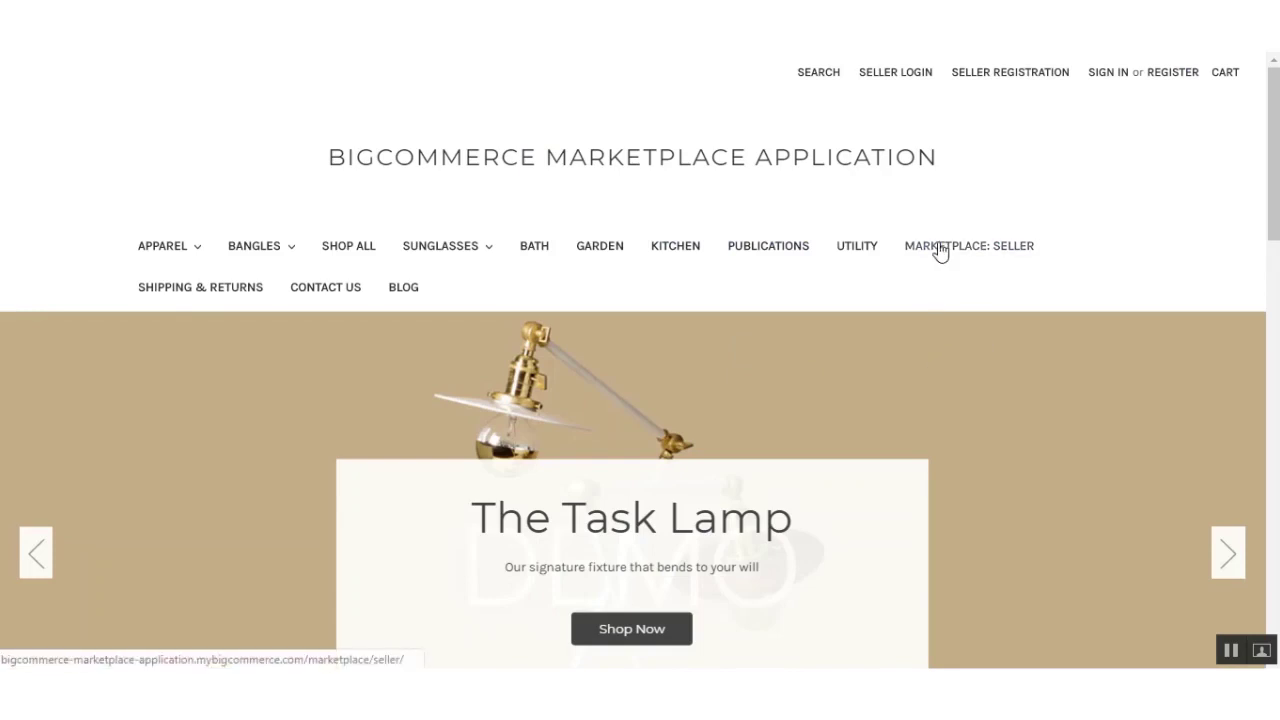
# Step: Examine the storefront's Marketplace: Seller page and the details of the first listed seller
pyautogui.click(929, 247)
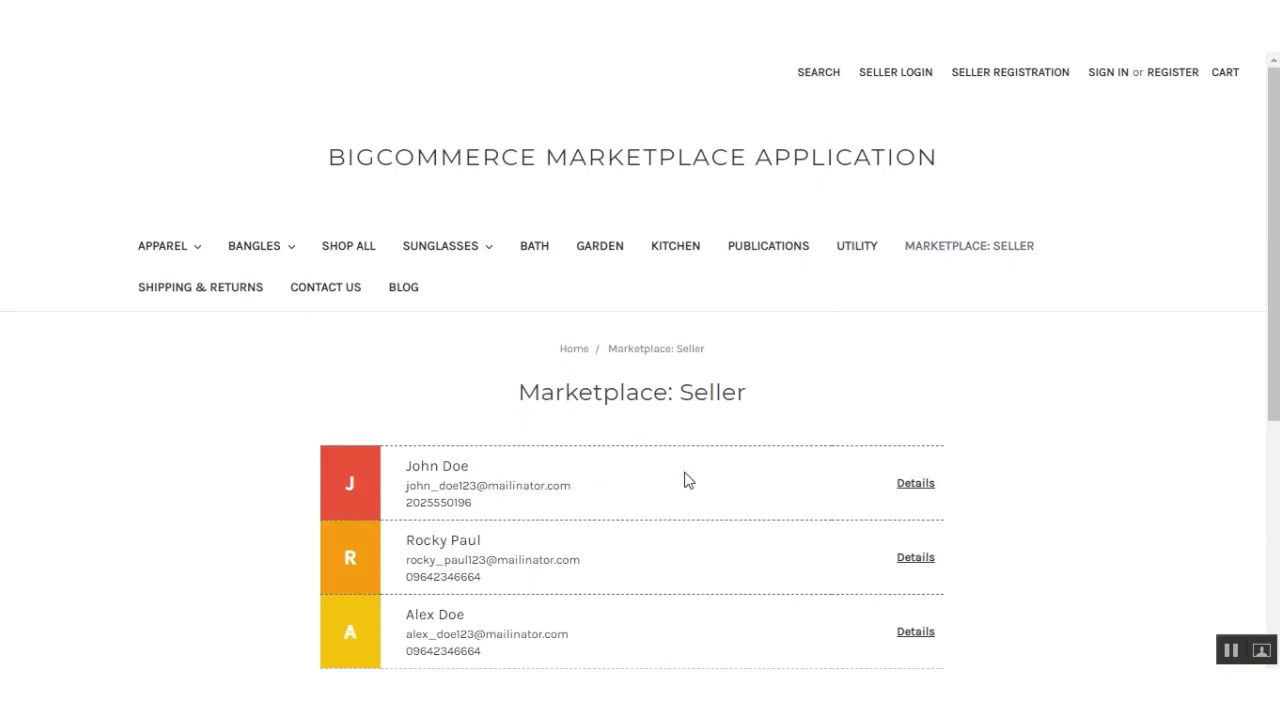
pyautogui.scroll(-4, 688, 481)
pyautogui.scroll(2, 729, 293)
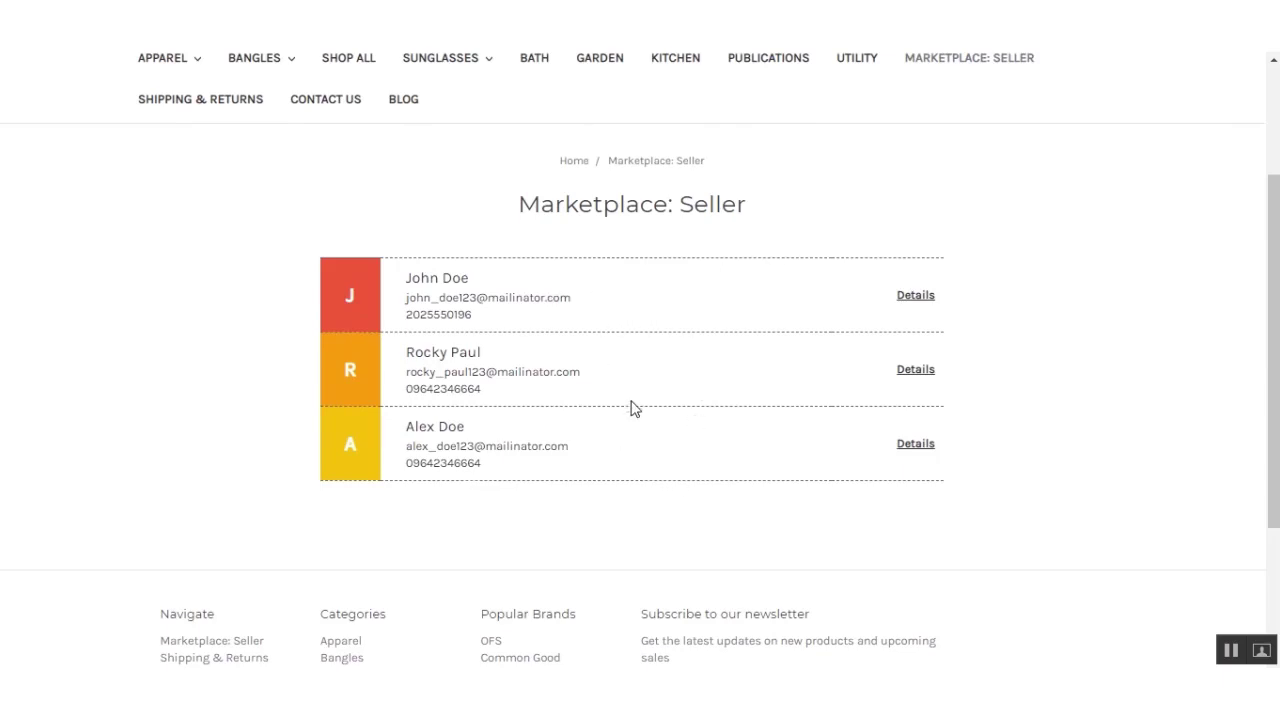
pyautogui.scroll(2, 632, 408)
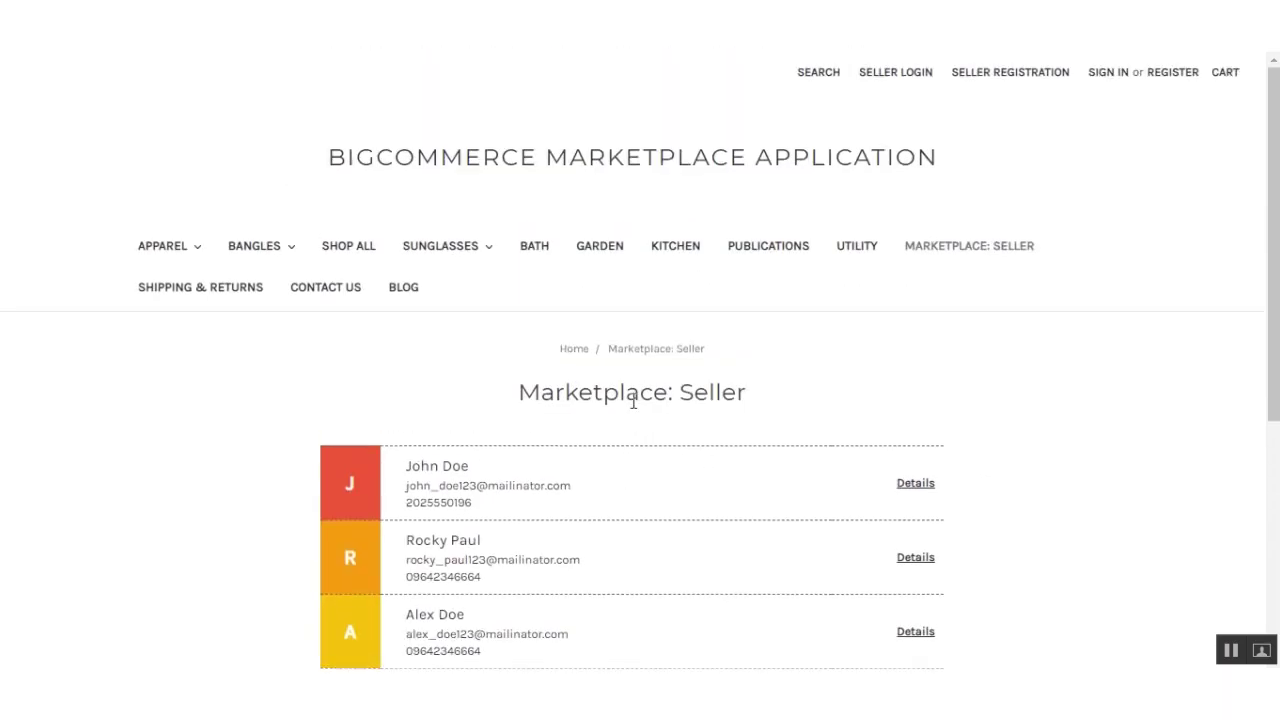
pyautogui.click(916, 488)
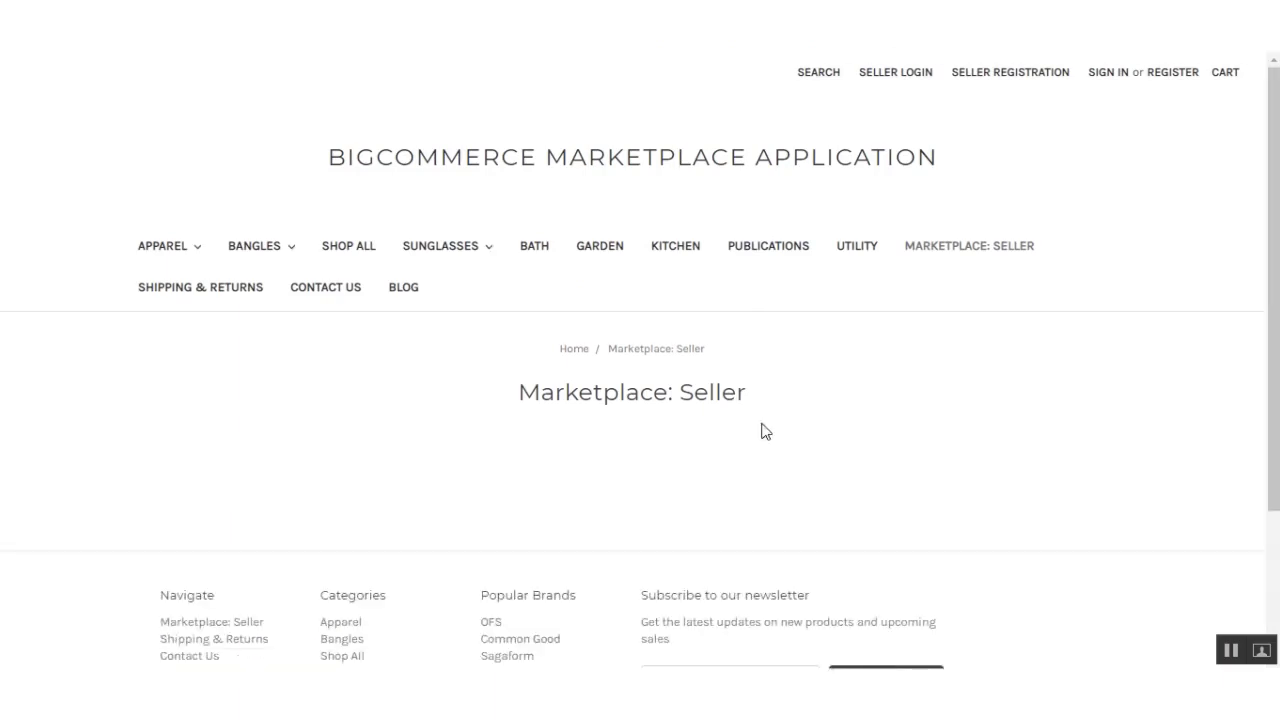
pyautogui.scroll(-3, 690, 430)
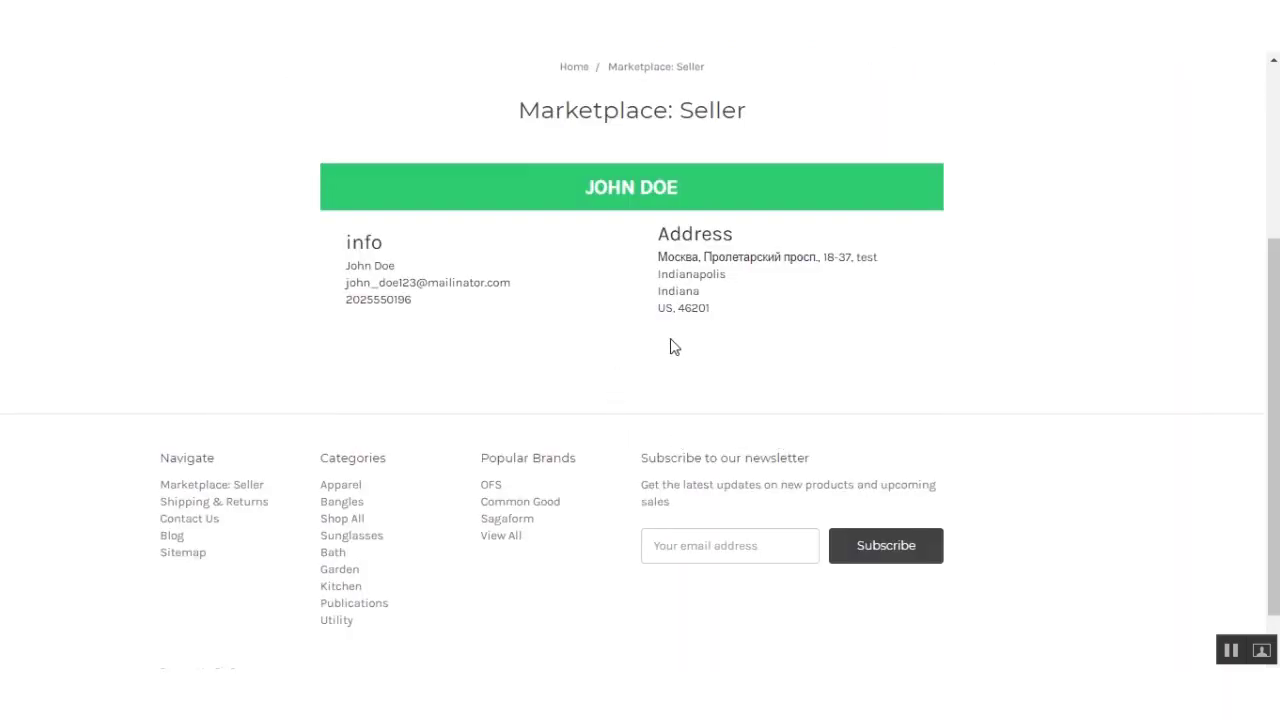
pyautogui.scroll(3, 674, 347)
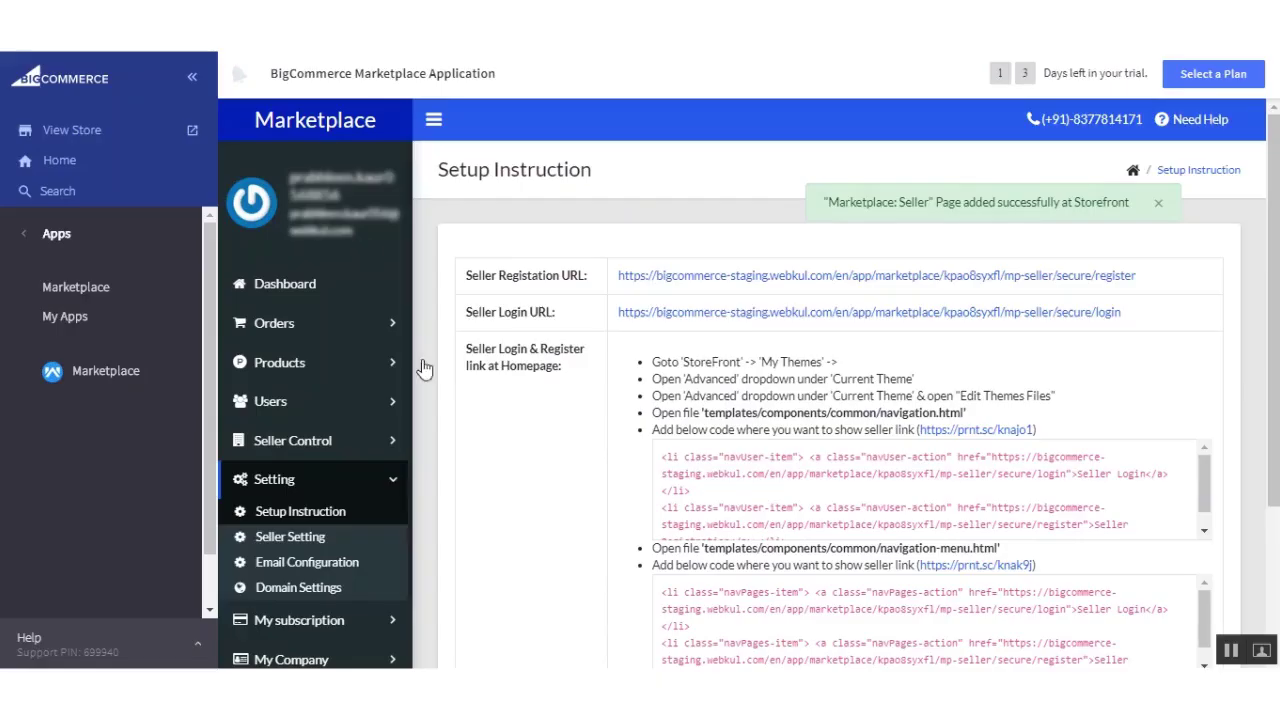
# Step: Return to the Marketplace app's setup instructions and open the Seller Setting page
pyautogui.scroll(-2, 700, 490)
pyautogui.scroll(-2, 728, 477)
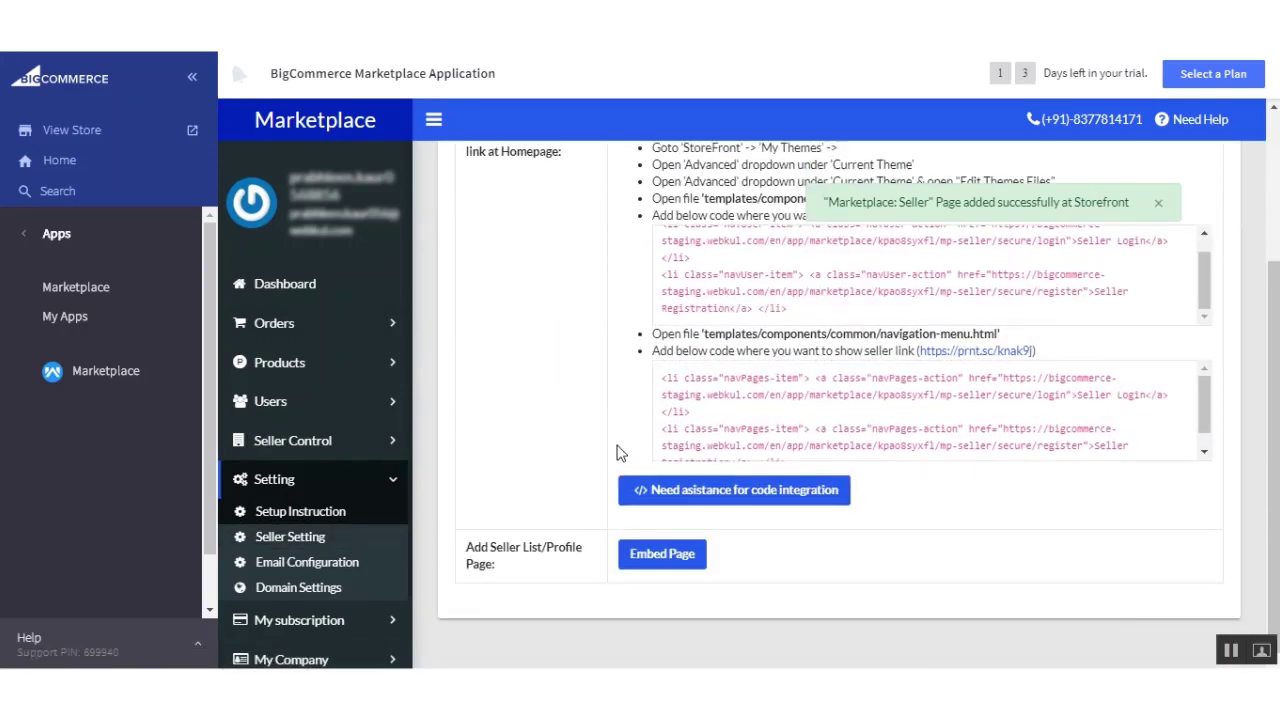
pyautogui.click(305, 540)
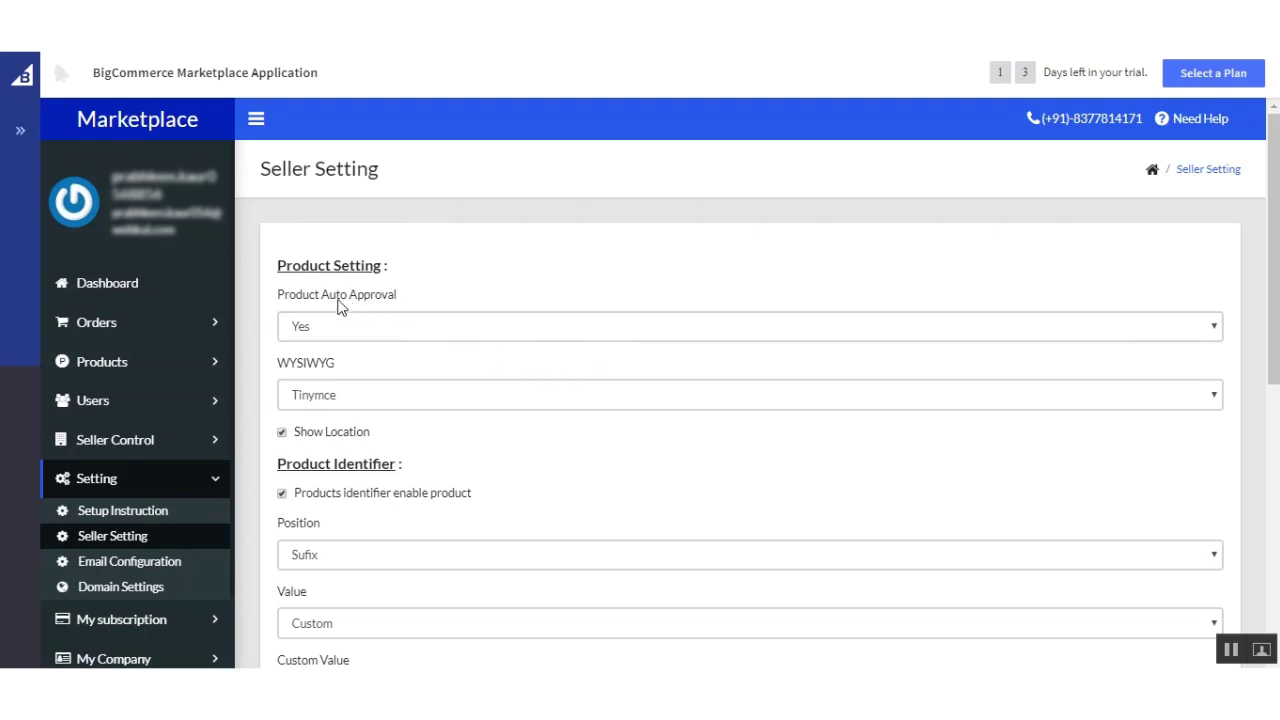
# Step: Set Product Auto Approval to Yes in the product settings
pyautogui.click(437, 337)
pyautogui.click(305, 350)
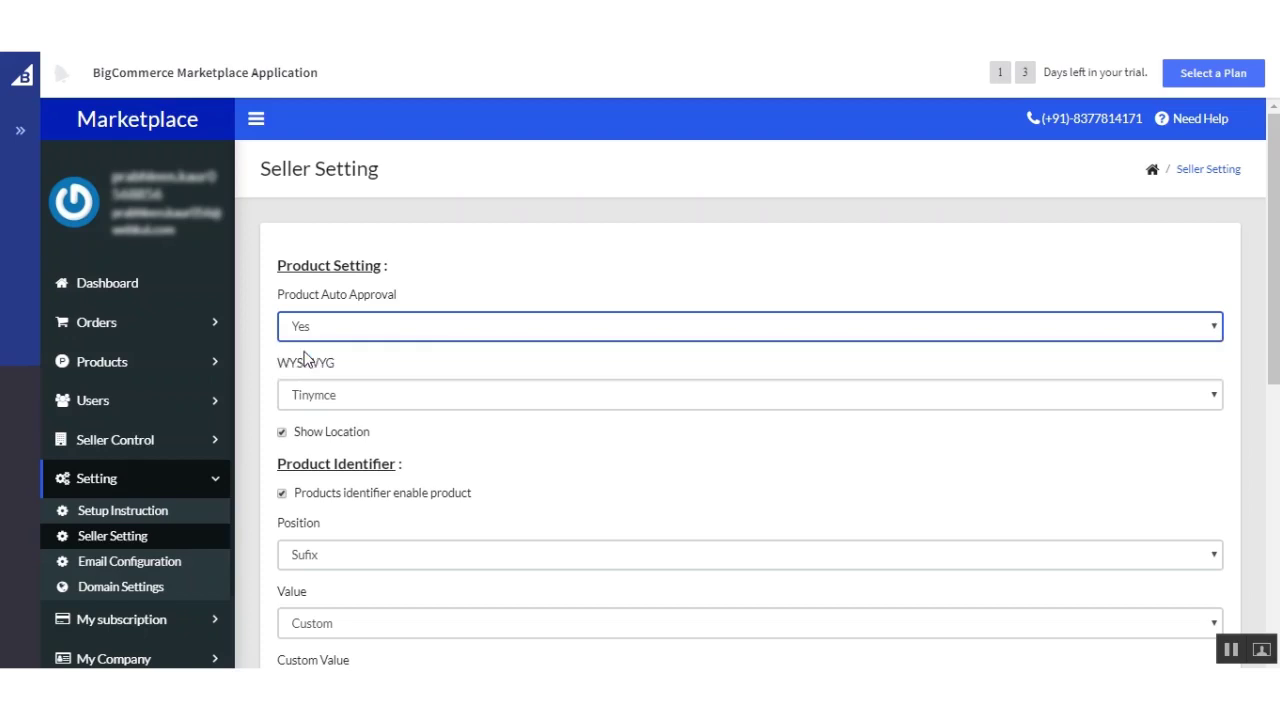
pyautogui.click(472, 330)
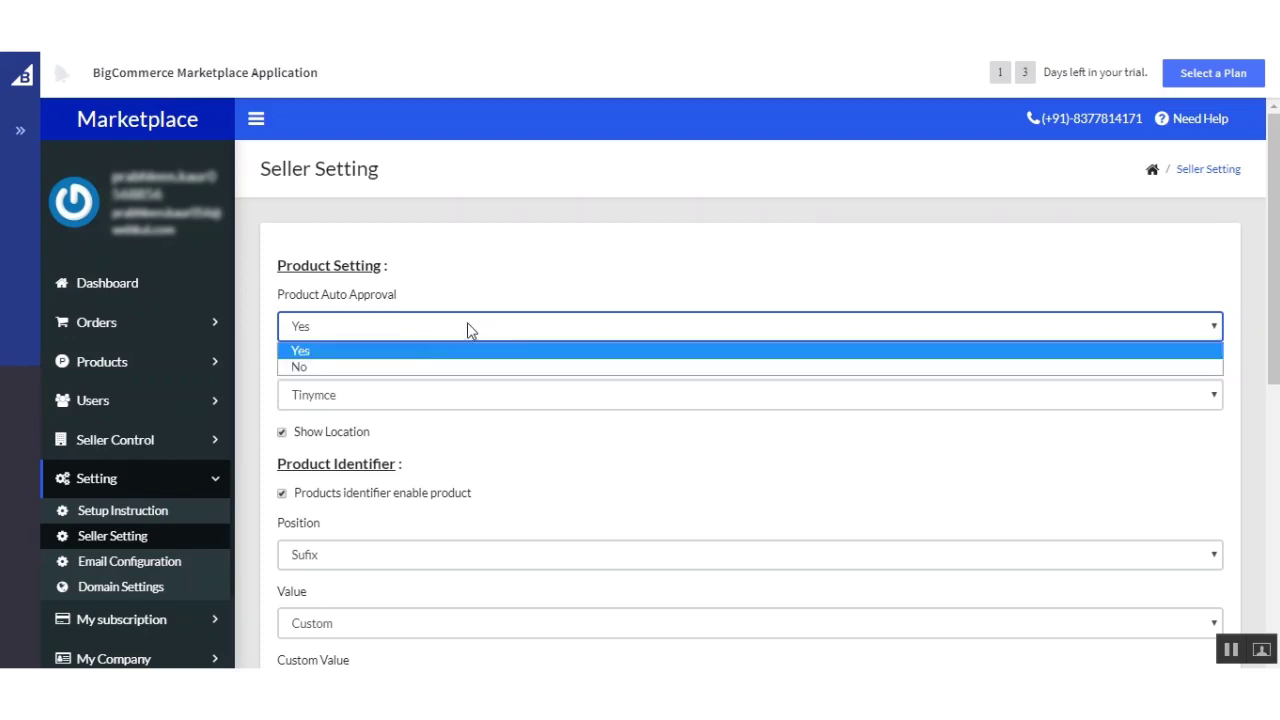
pyautogui.click(505, 300)
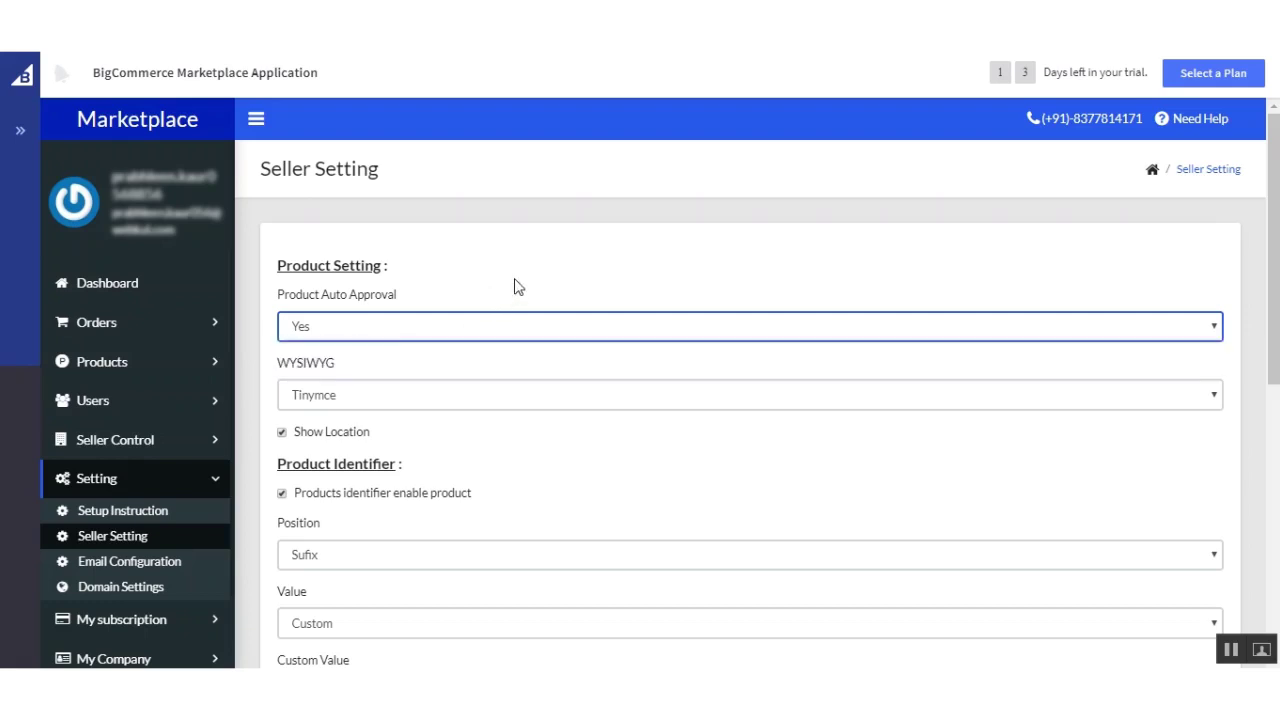
# Step: Examine the WYSIWYG editor choices in the product settings
pyautogui.scroll(-2, 534, 355)
pyautogui.scroll(1, 536, 356)
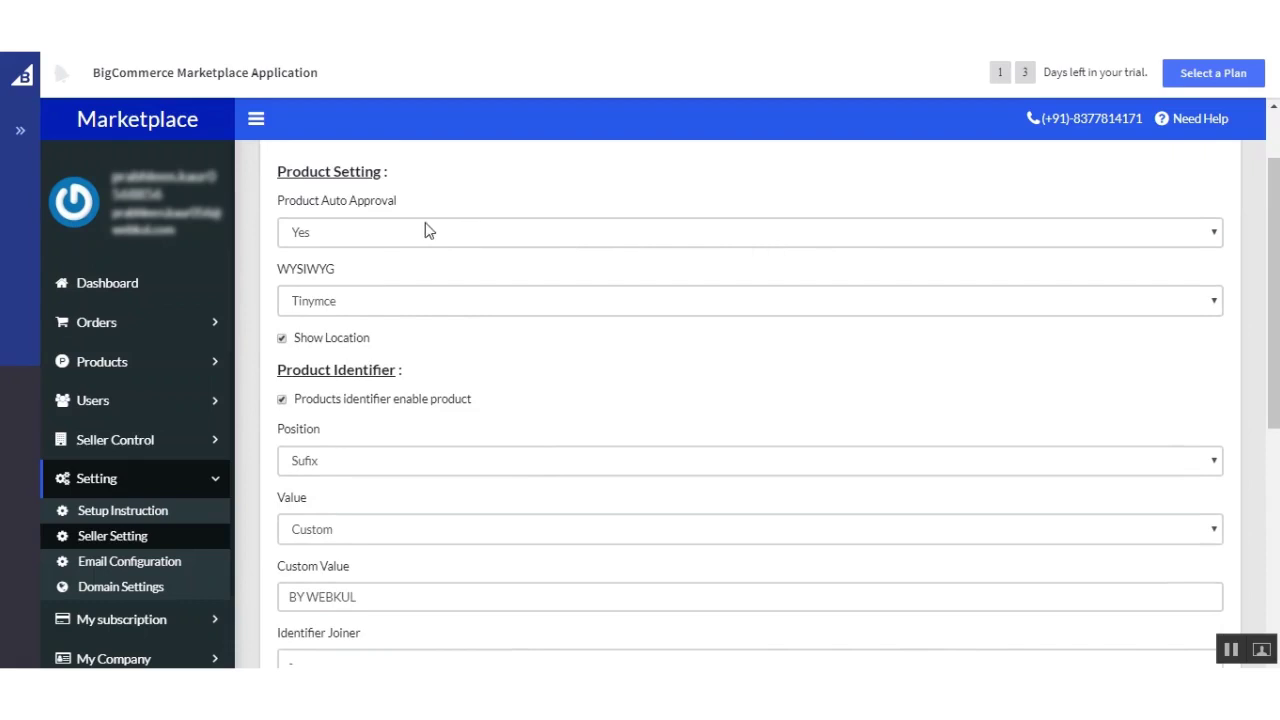
pyautogui.scroll(-1, 574, 371)
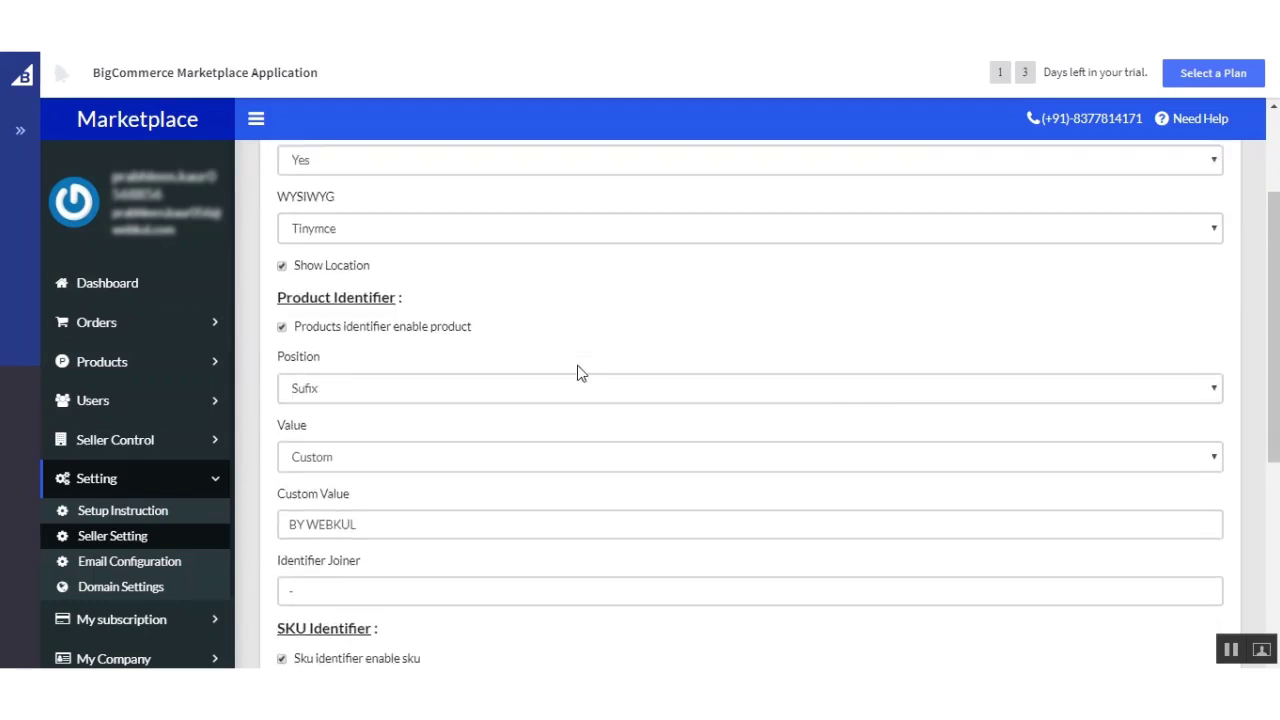
pyautogui.scroll(1, 490, 350)
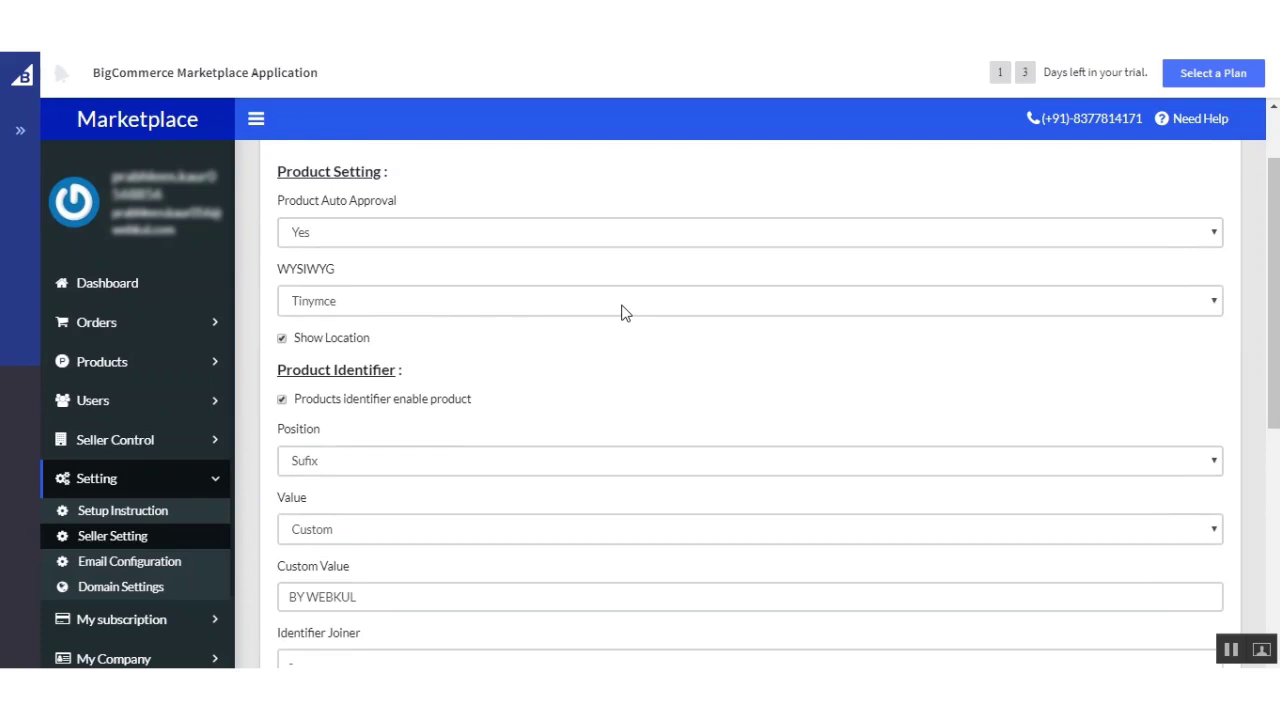
pyautogui.click(395, 310)
pyautogui.click(505, 345)
# Step: Set the Product Identifier's position to Sufix
pyautogui.scroll(-2, 634, 345)
pyautogui.scroll(1, 503, 269)
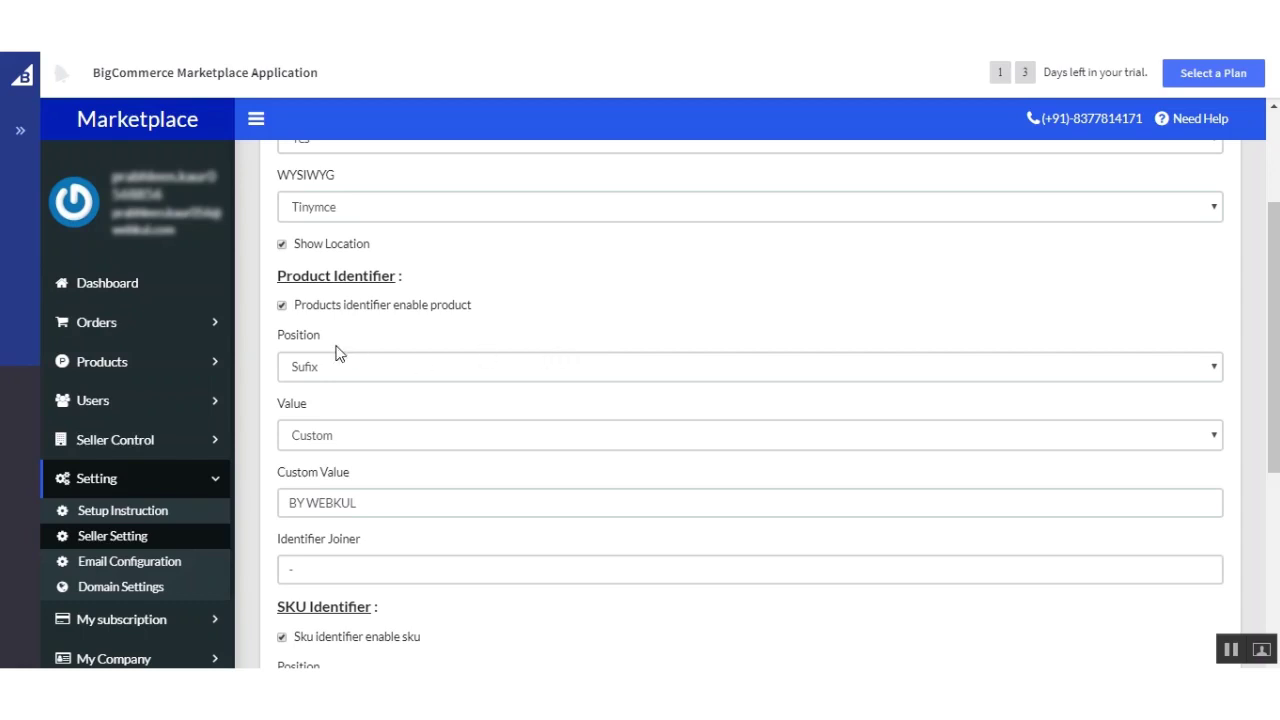
pyautogui.scroll(-1, 622, 380)
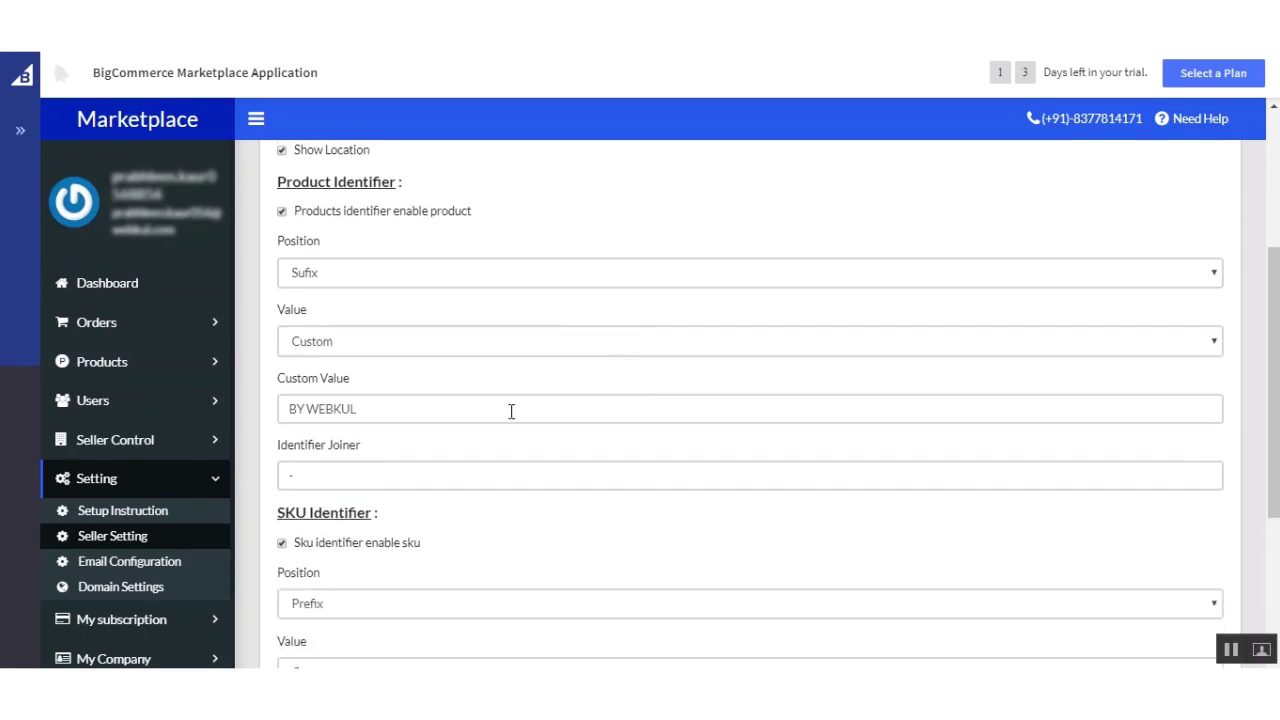
pyautogui.click(395, 276)
pyautogui.click(580, 229)
pyautogui.click(491, 277)
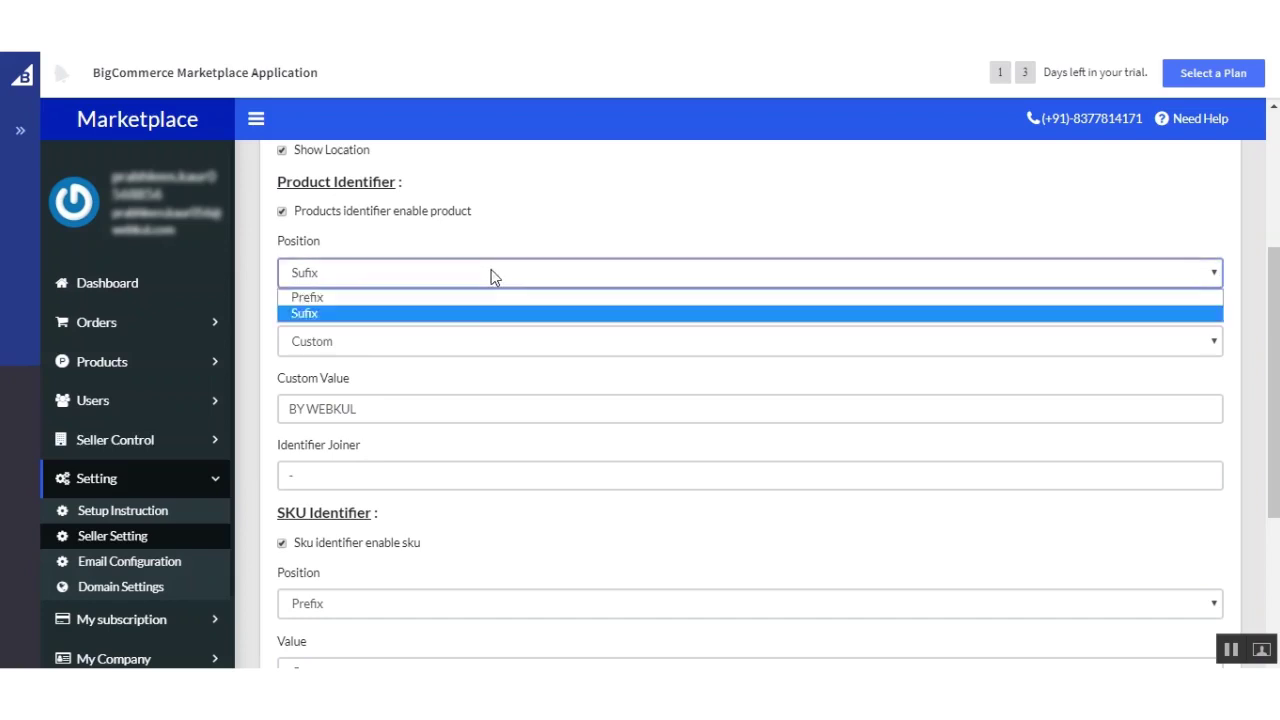
pyautogui.click(505, 320)
# Step: Set the Product Identifier's value to Custom
pyautogui.click(455, 345)
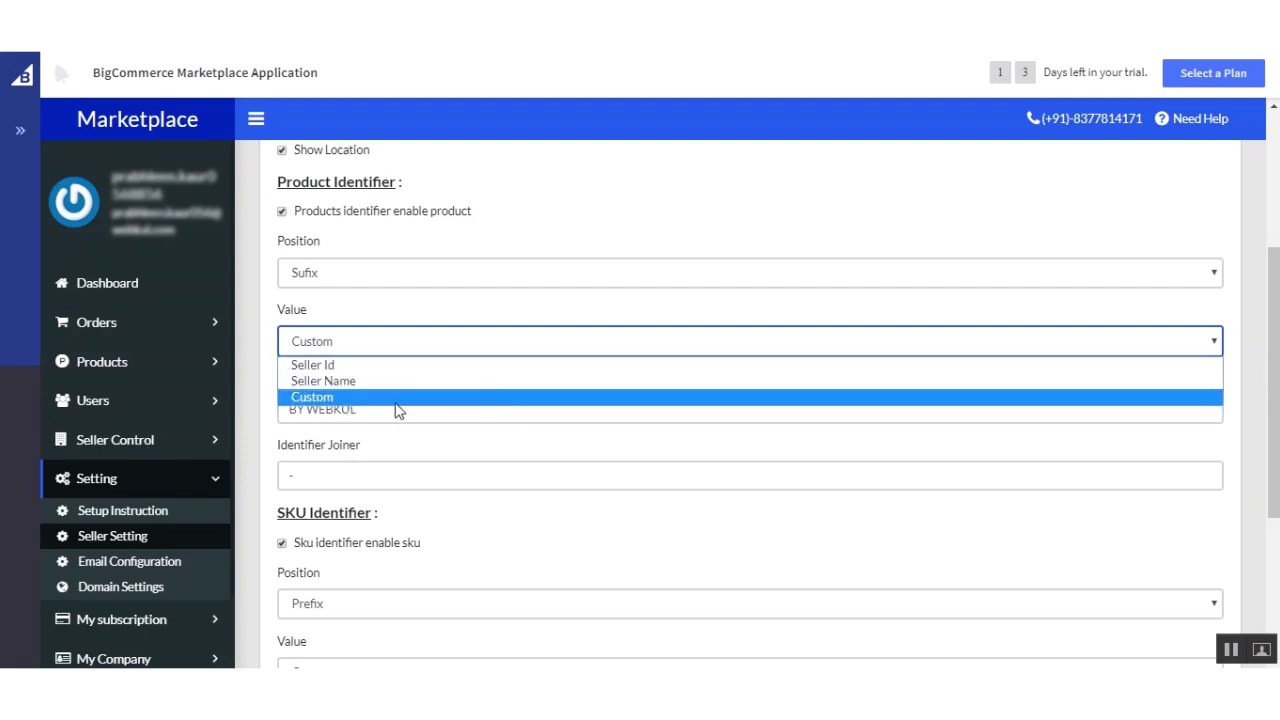
pyautogui.click(446, 400)
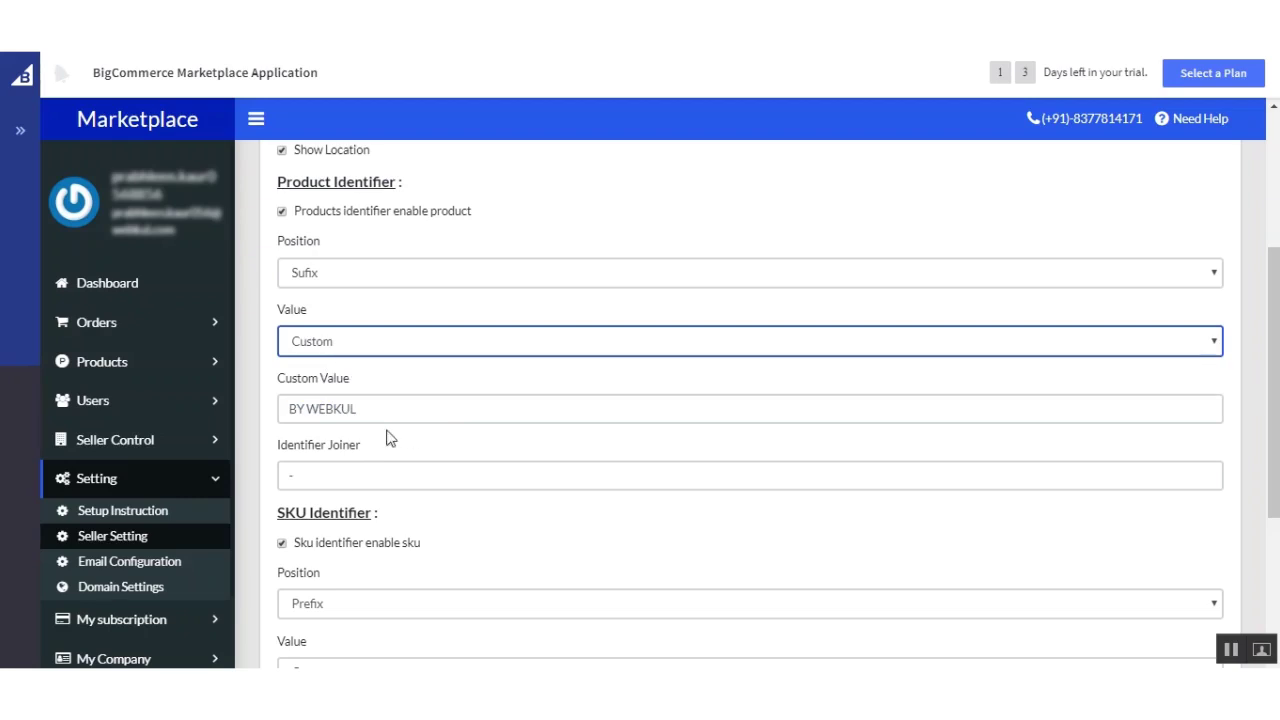
pyautogui.click(370, 349)
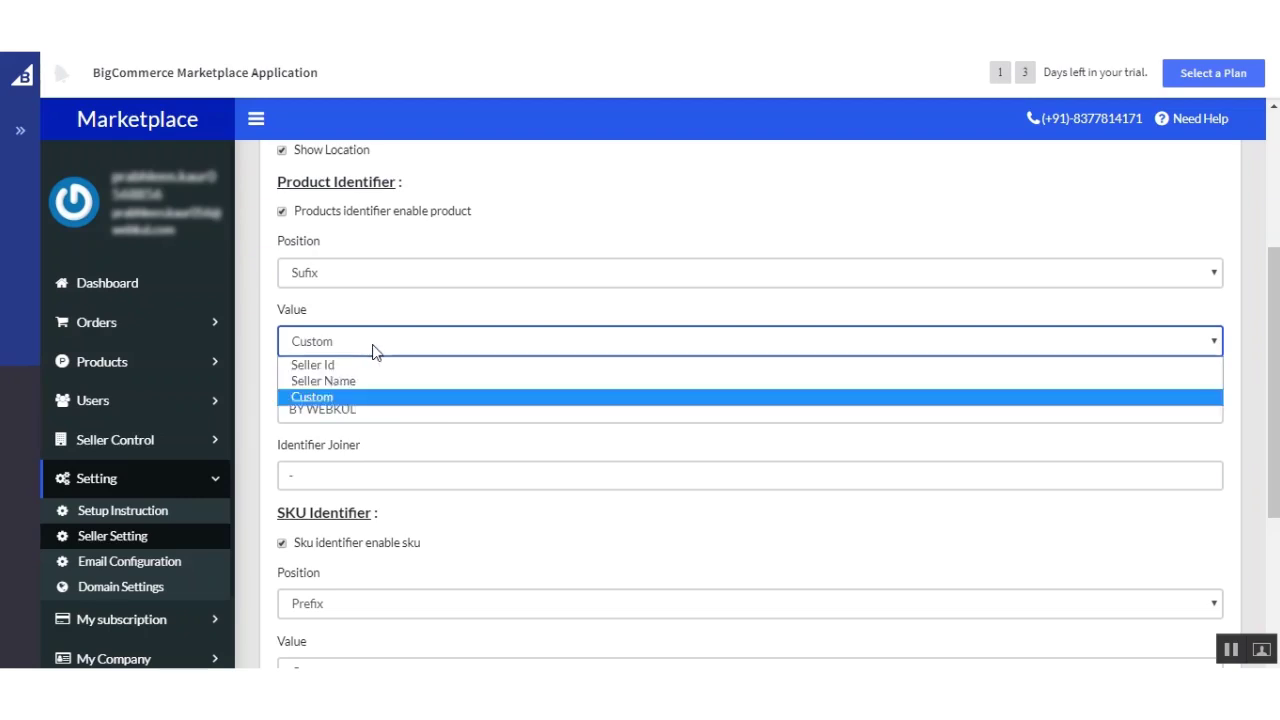
pyautogui.click(315, 397)
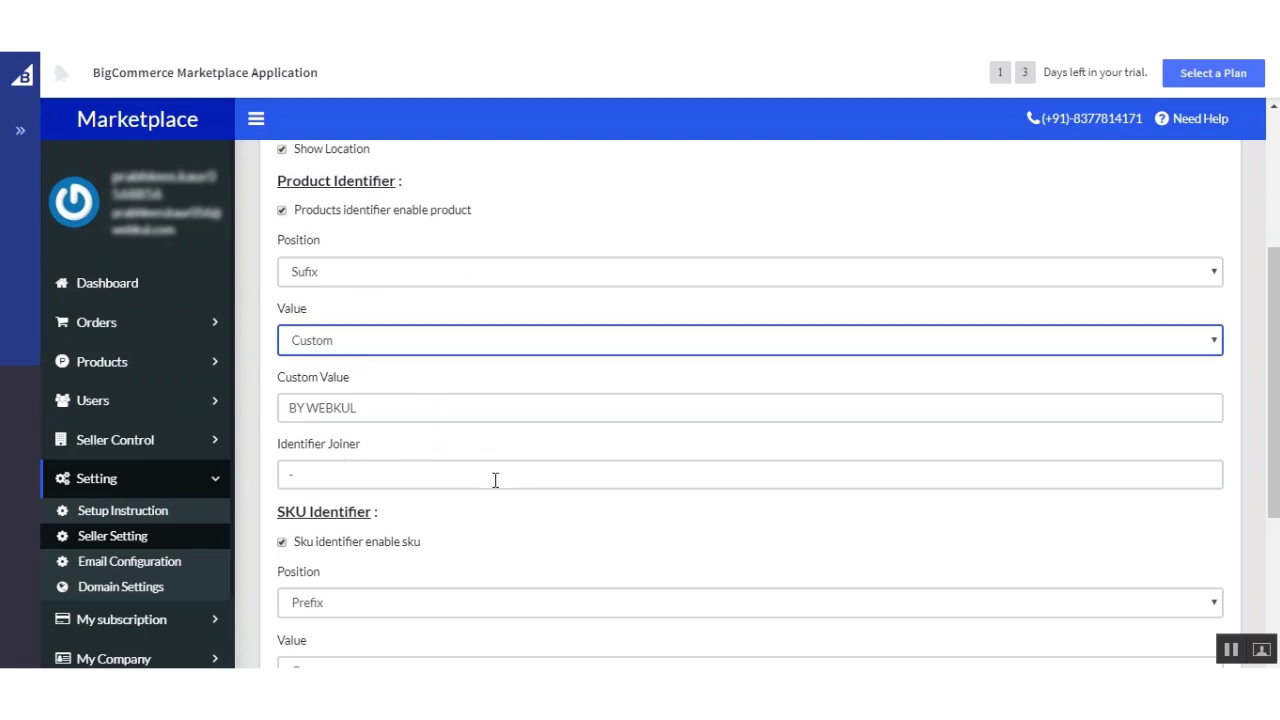
# Step: Examine the SKU Identifier's position and value choices in the seller settings
pyautogui.scroll(-1, 497, 482)
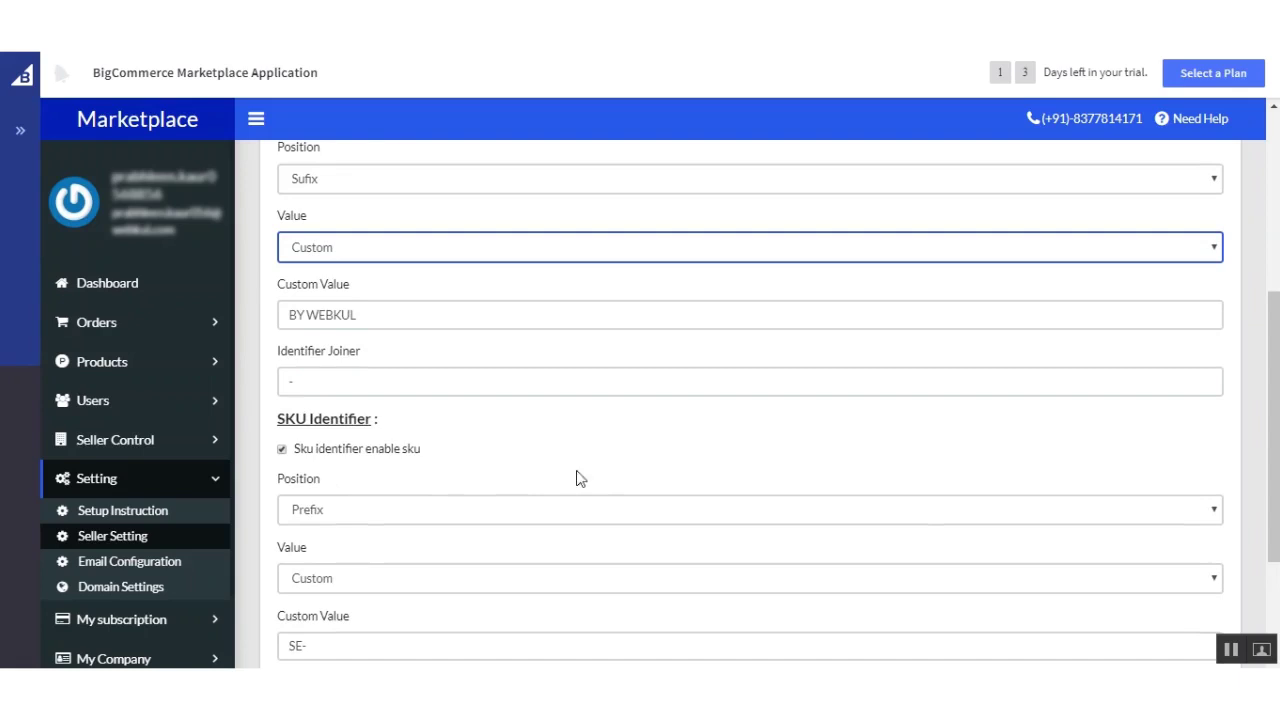
pyautogui.scroll(-1, 596, 478)
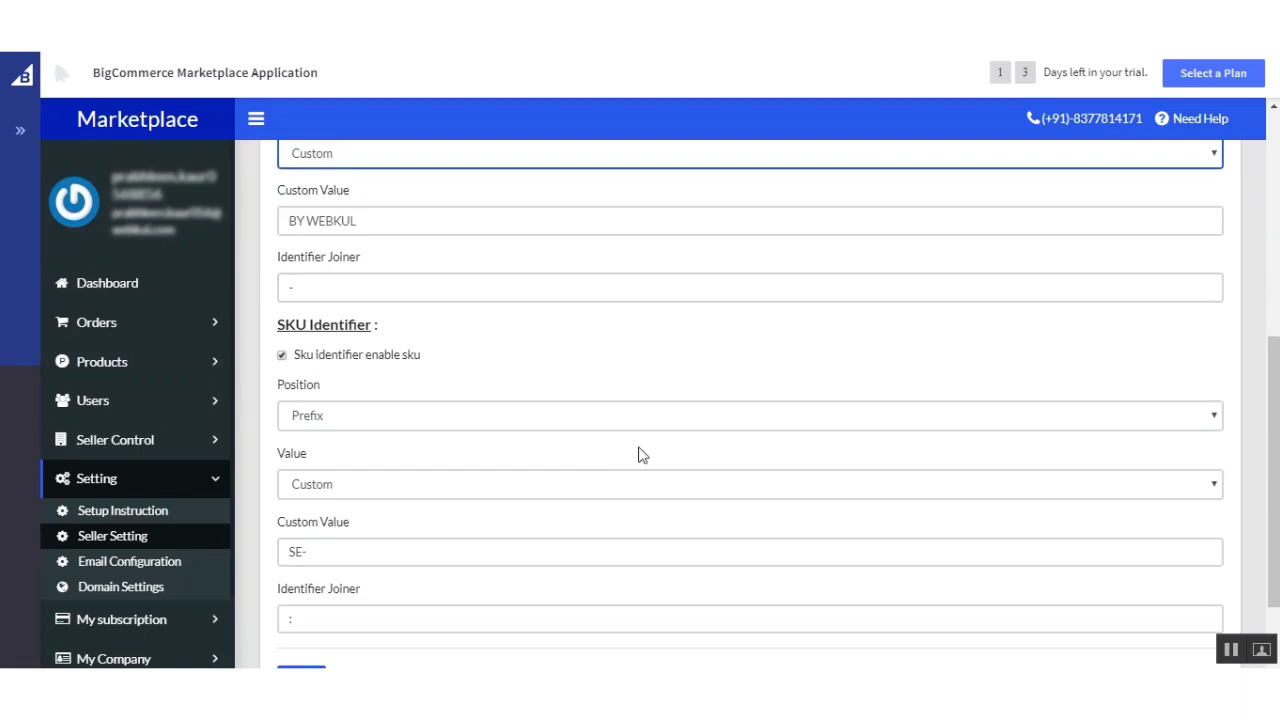
pyautogui.click(445, 420)
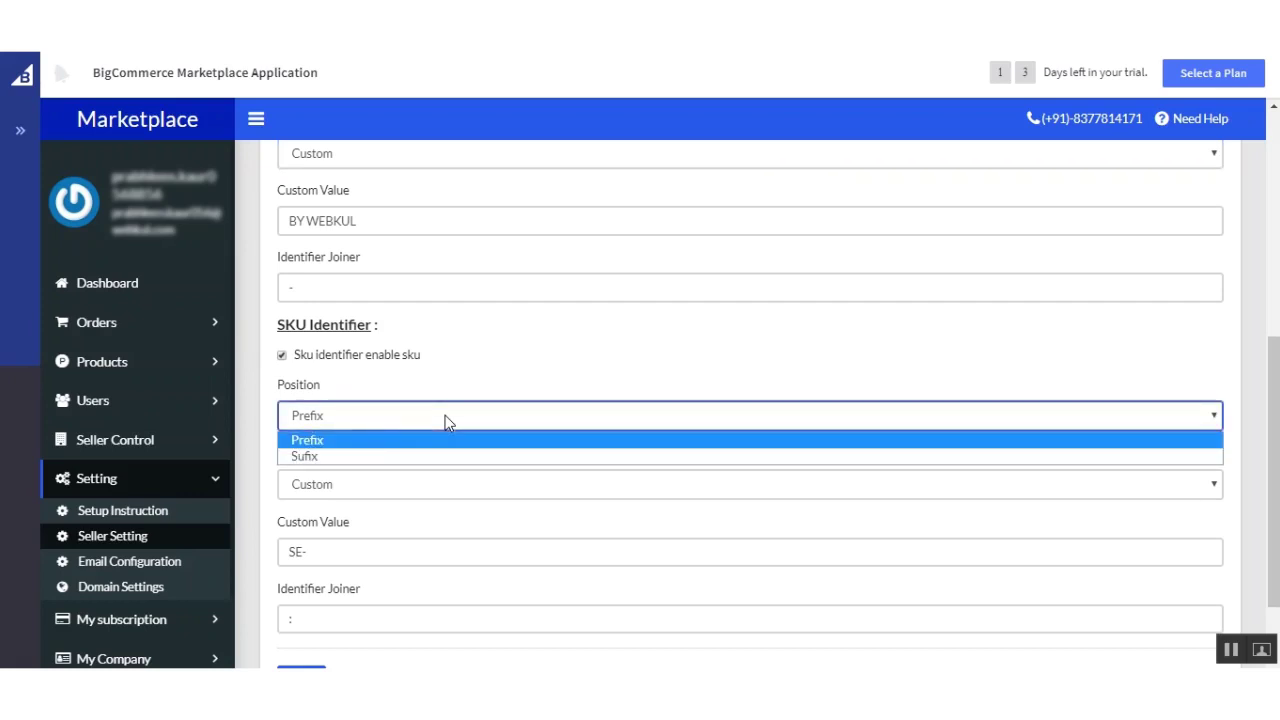
pyautogui.click(558, 361)
pyautogui.click(558, 361)
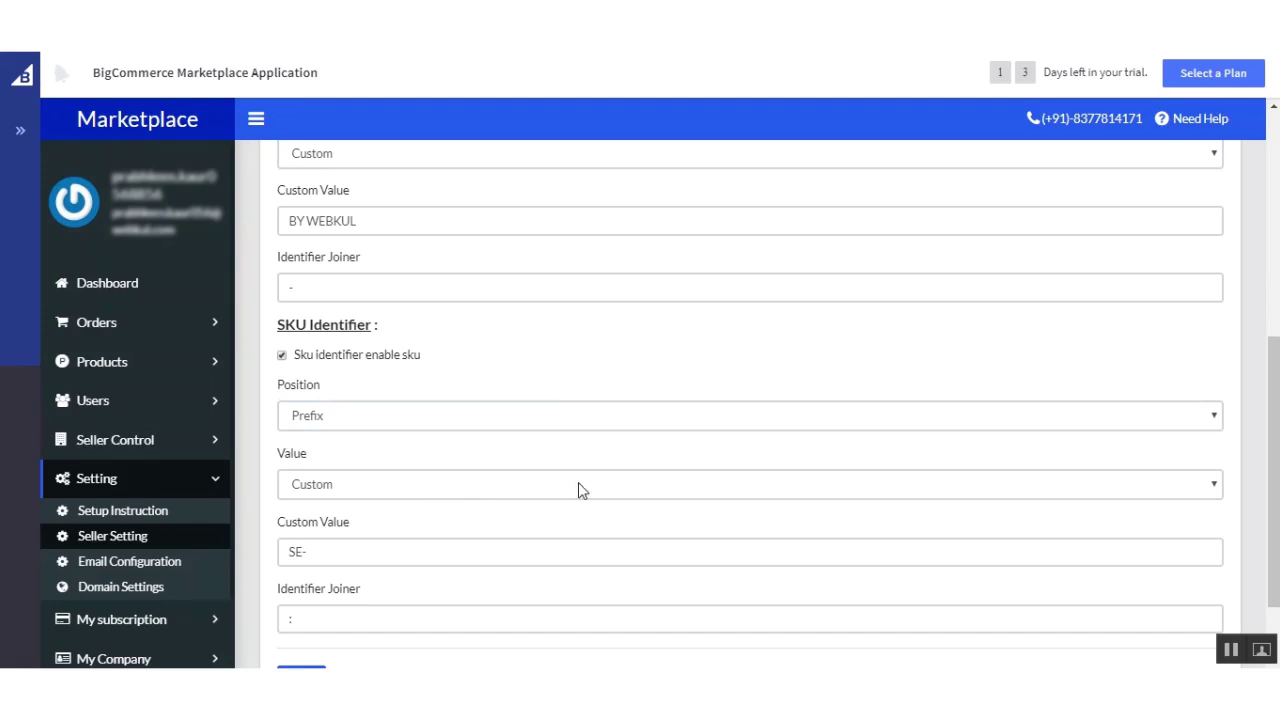
pyautogui.click(431, 490)
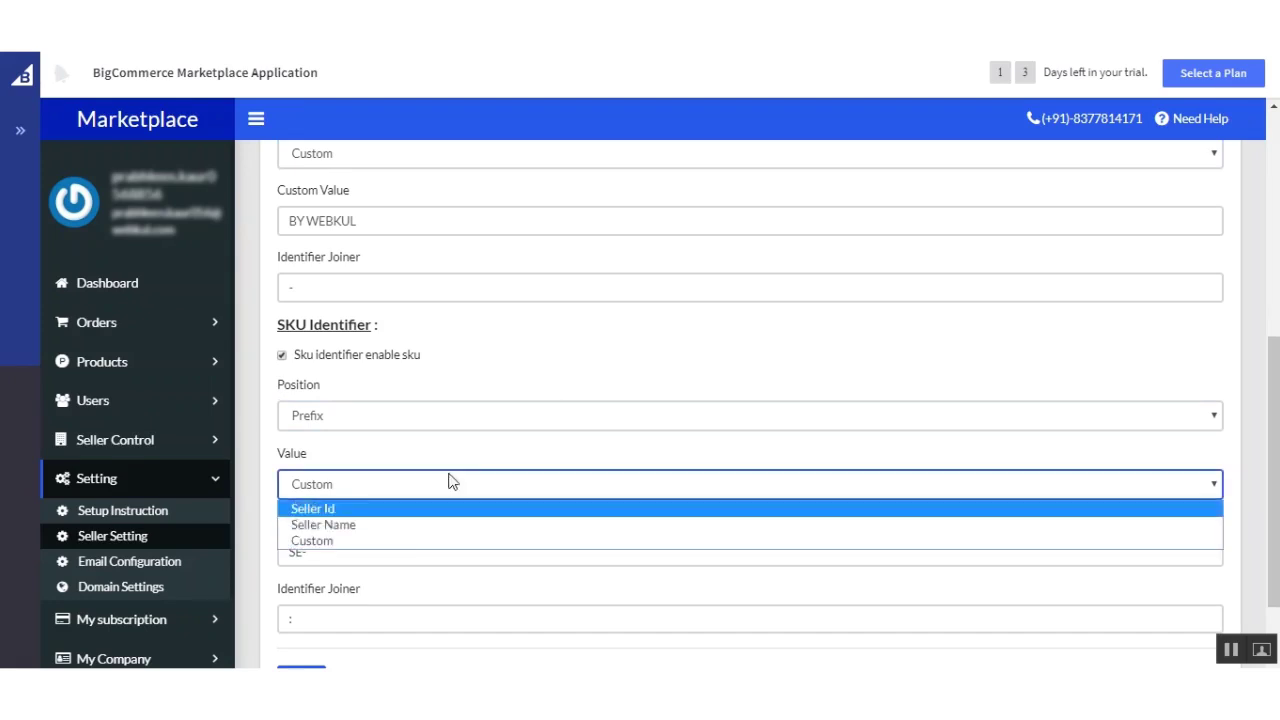
pyautogui.scroll(-1, 595, 455)
pyautogui.scroll(2, 591, 451)
pyautogui.click(547, 482)
pyautogui.scroll(-2, 480, 580)
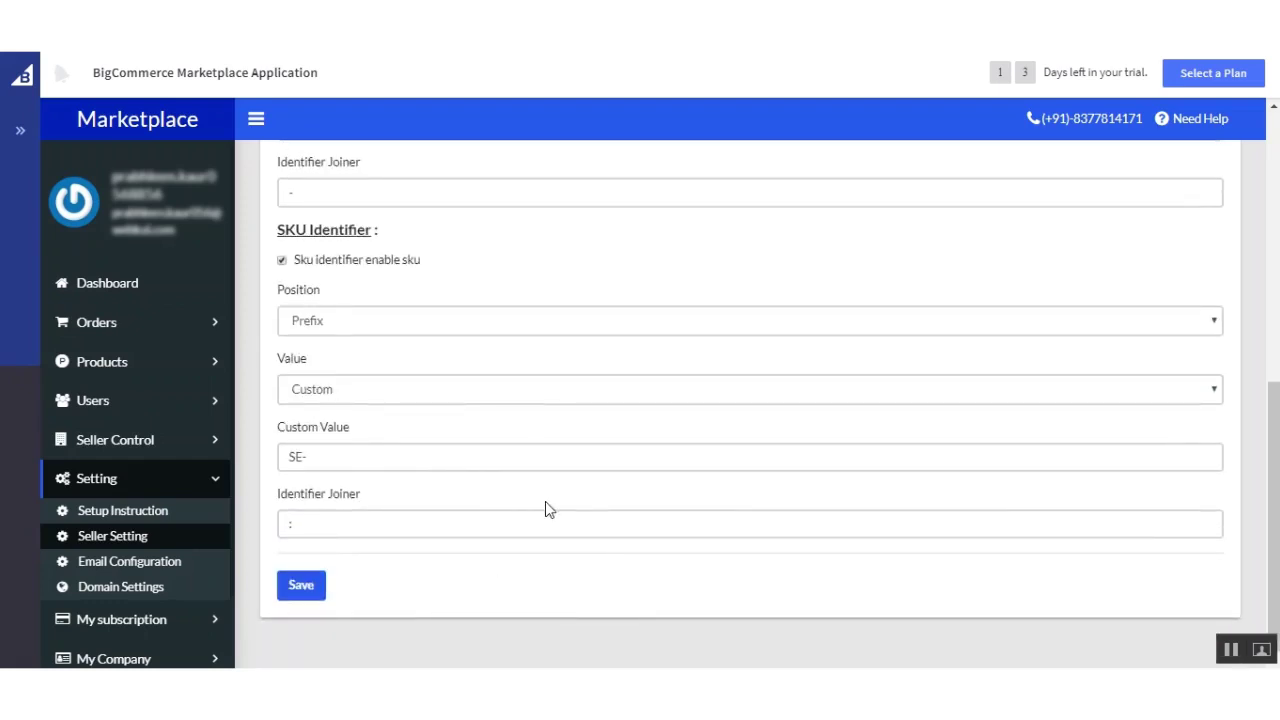
# Step: Review the product, Product Identifier and SKU Identifier options and save the seller settings
pyautogui.scroll(4, 560, 506)
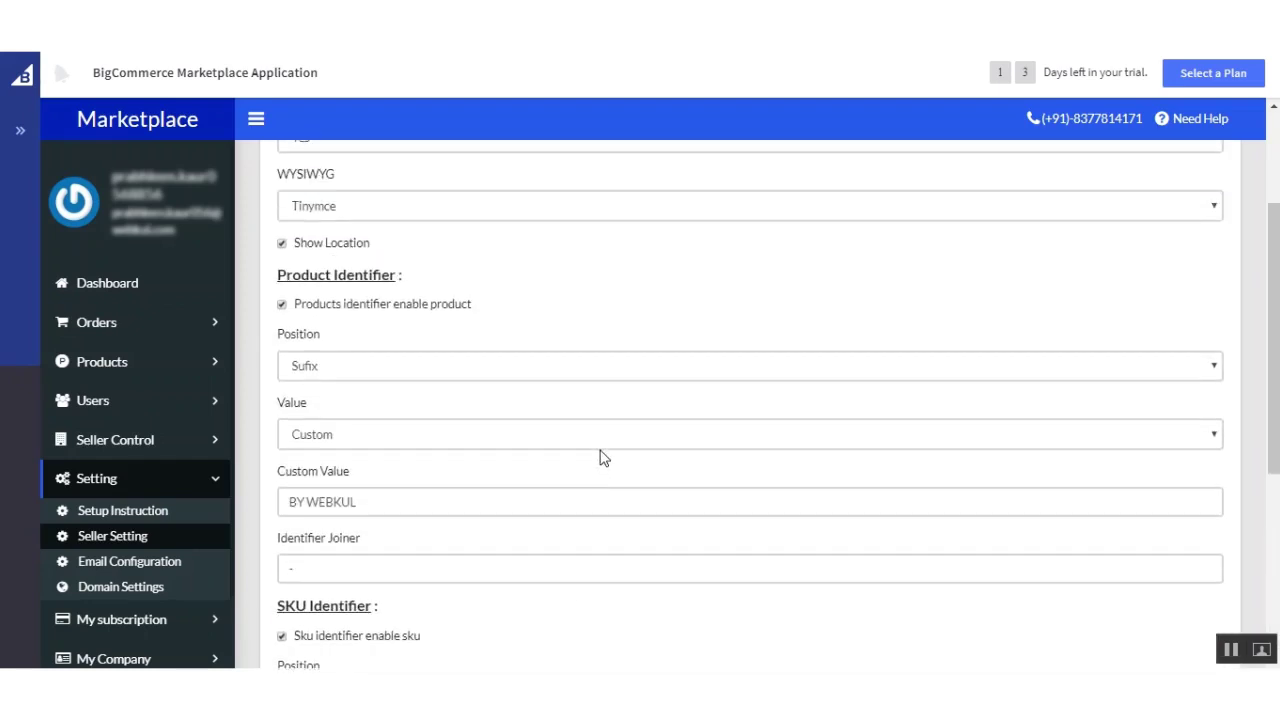
pyautogui.scroll(-8, 600, 457)
pyautogui.scroll(10, 600, 451)
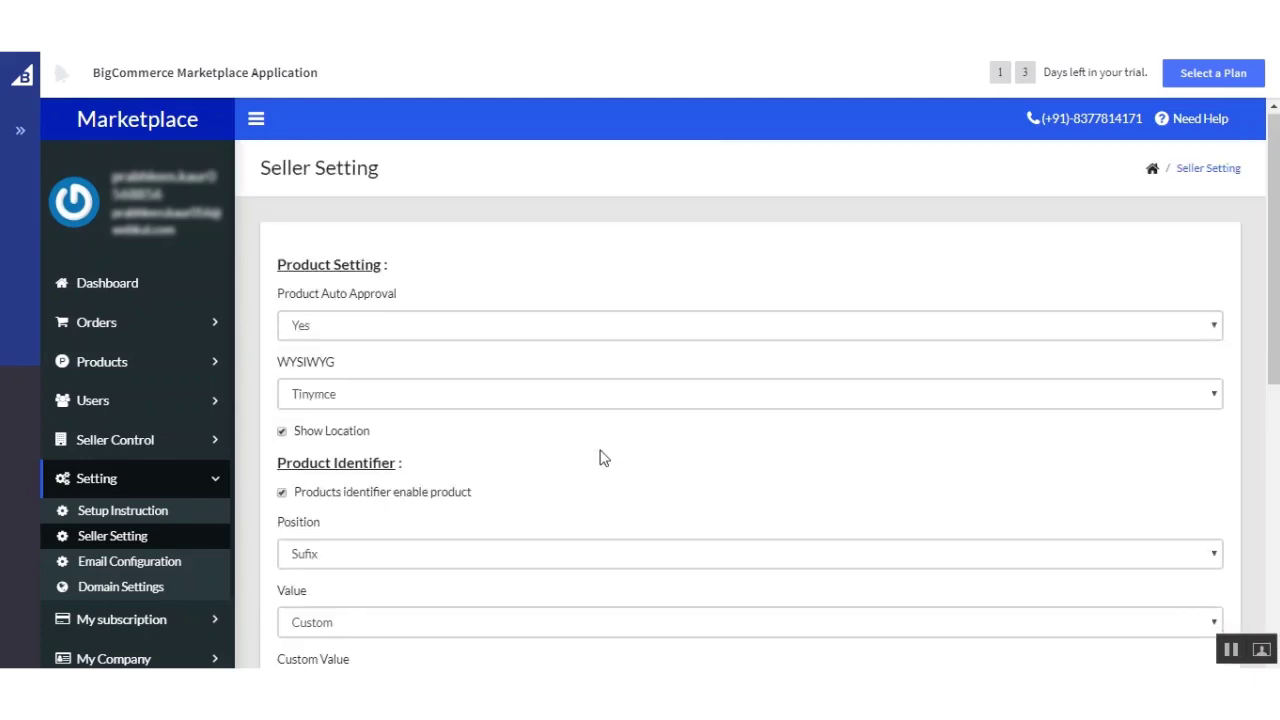
pyautogui.scroll(-2, 566, 500)
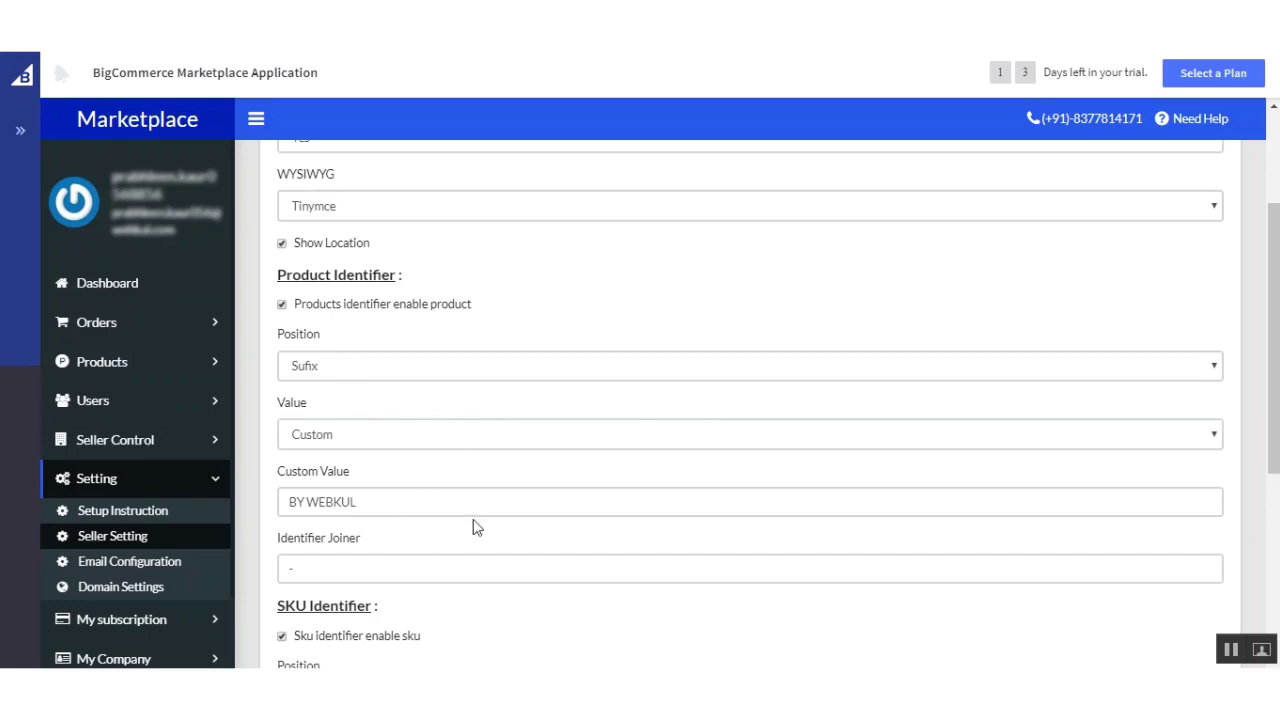
pyautogui.scroll(-2, 473, 519)
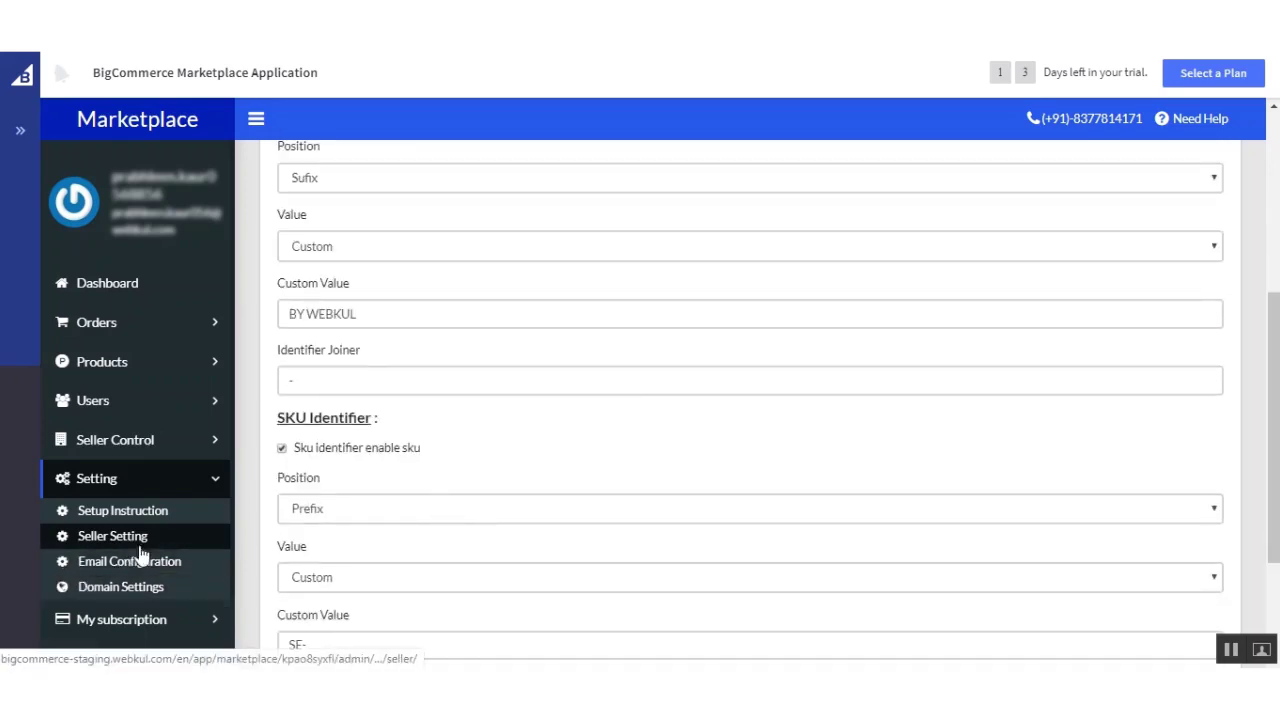
pyautogui.scroll(-2, 505, 472)
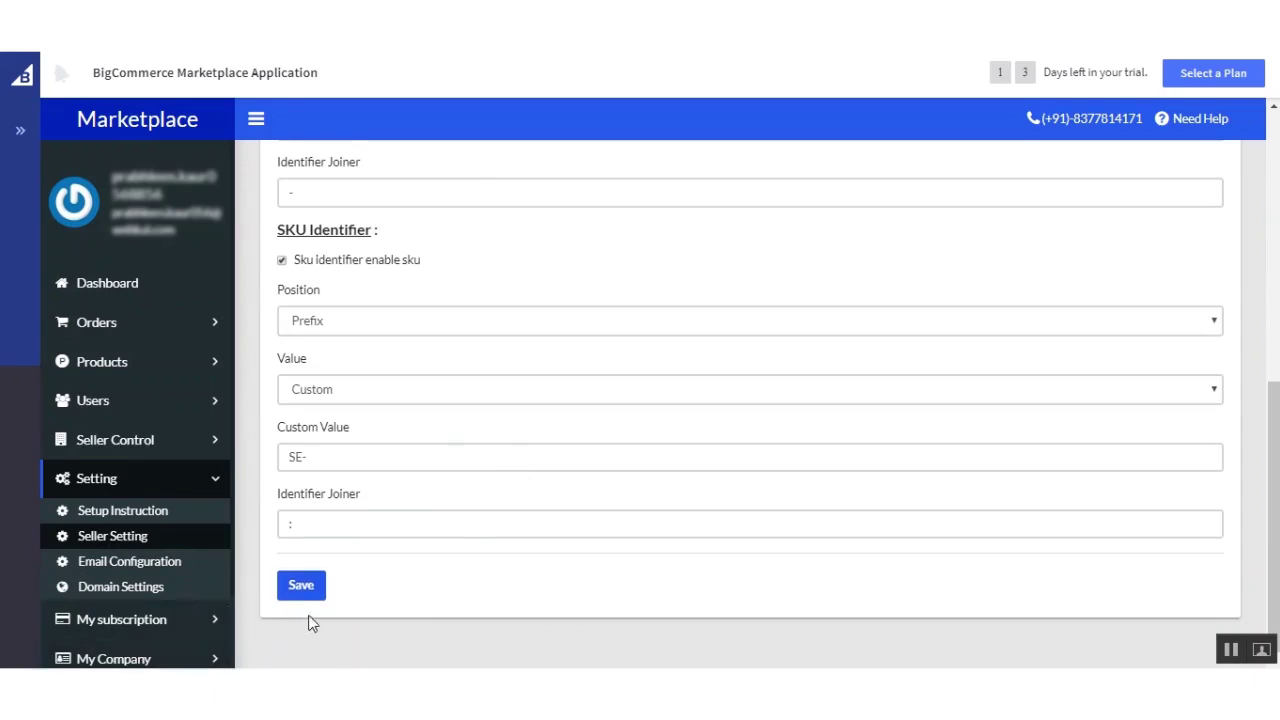
pyautogui.click(300, 585)
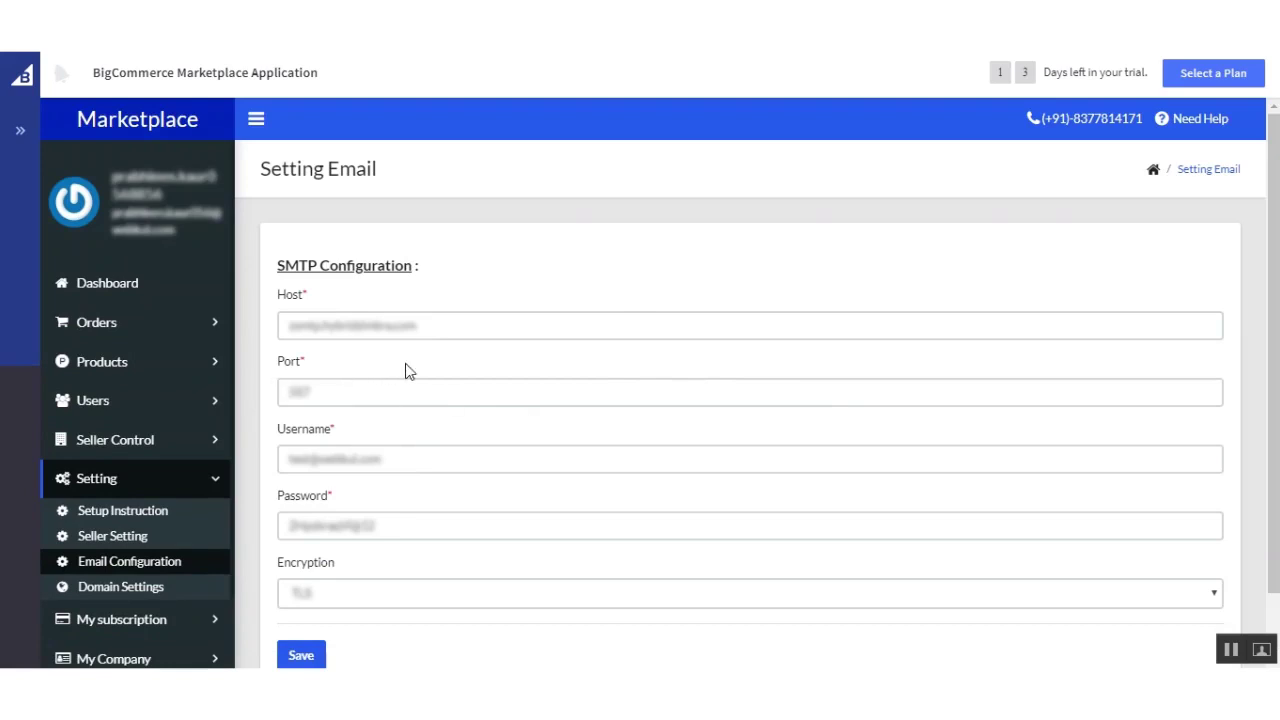
# Step: Open the Domain Settings and save demo1user.webkul.com as the domain mapping
pyautogui.scroll(-1, 491, 514)
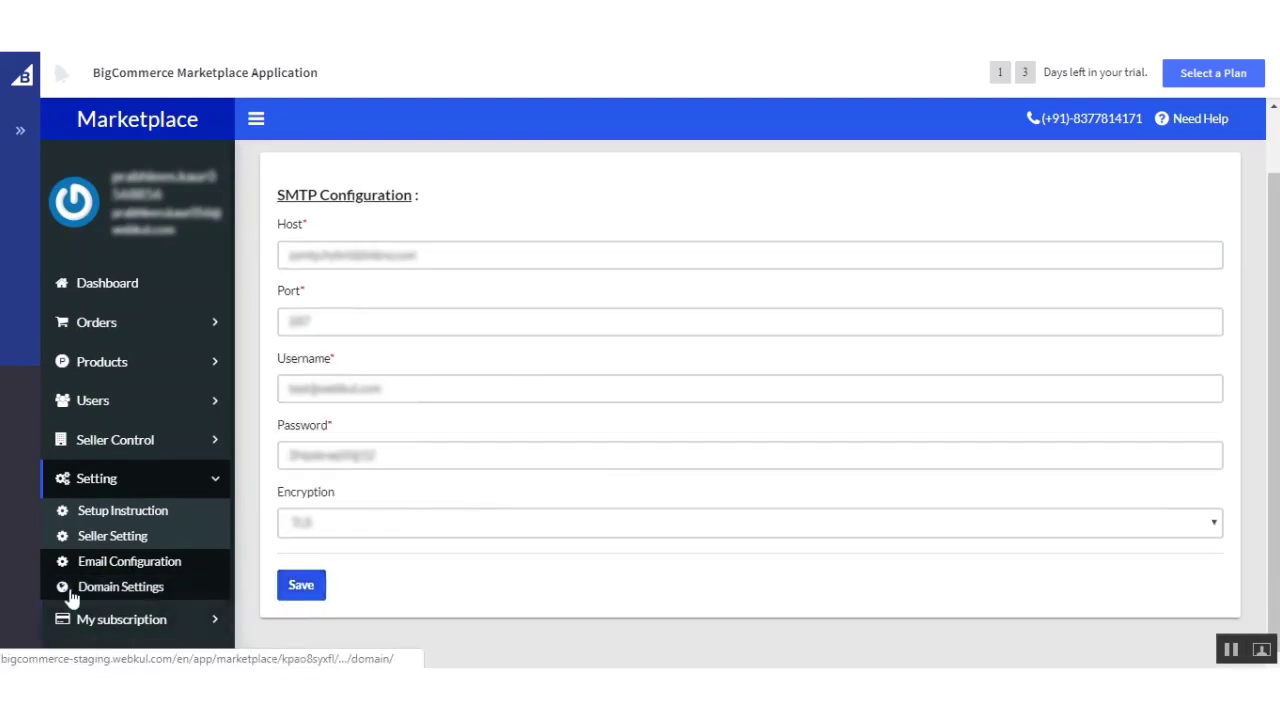
pyautogui.click(102, 592)
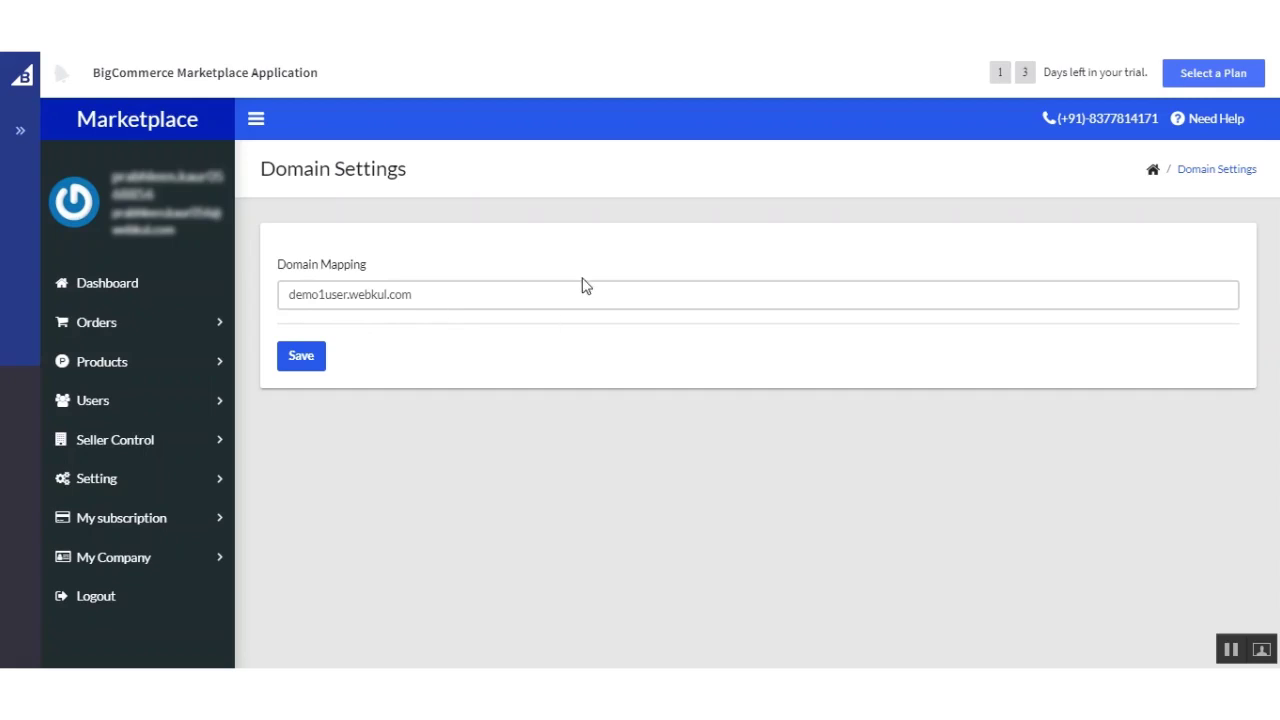
pyautogui.click(309, 357)
pyautogui.click(299, 362)
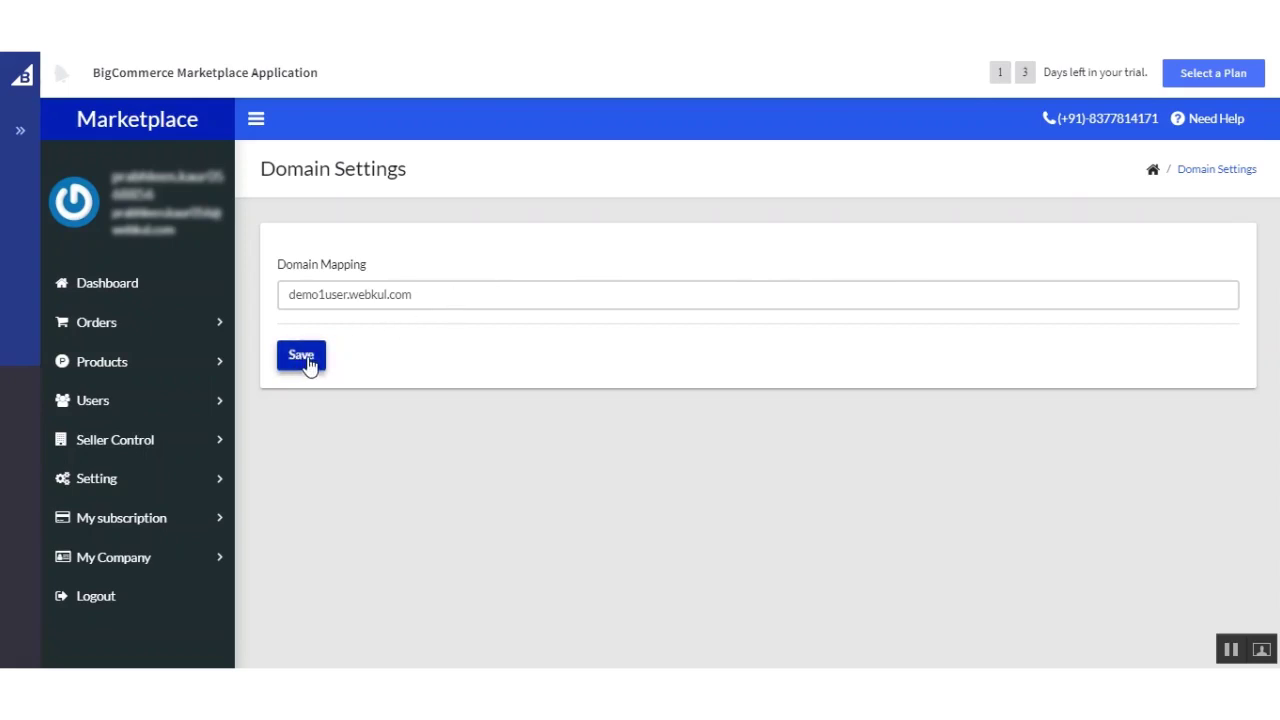
pyautogui.click(152, 527)
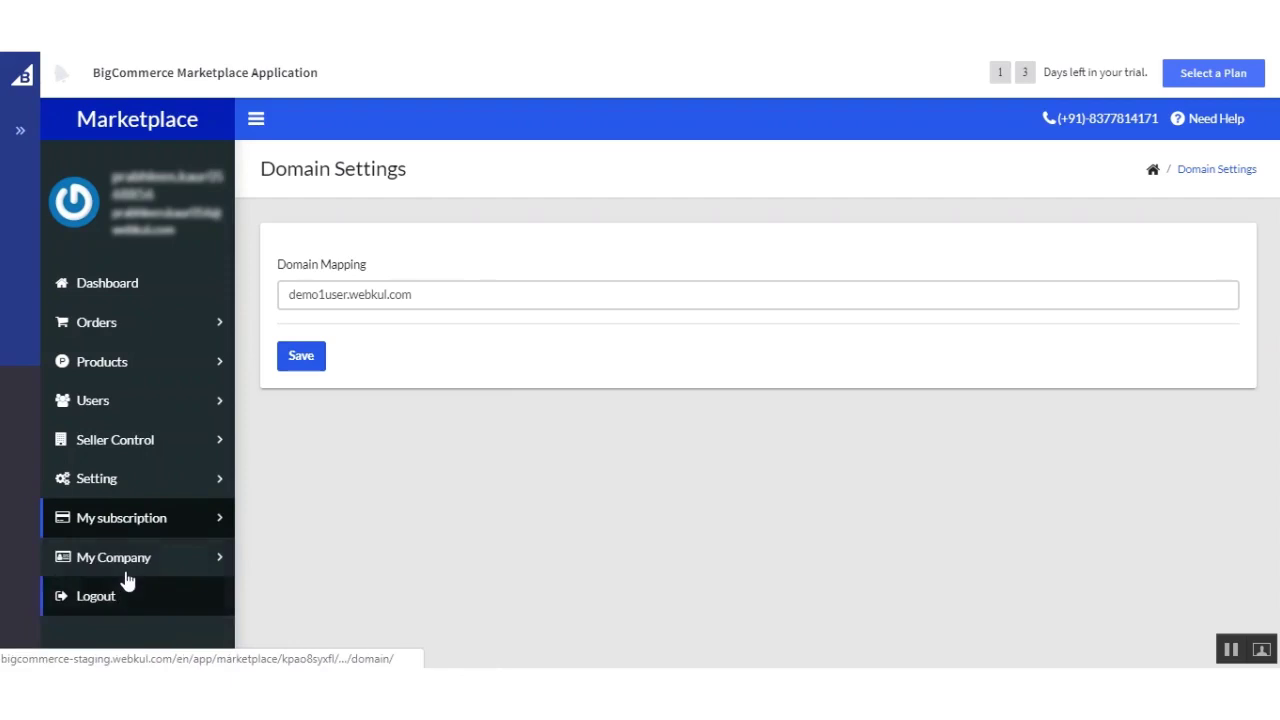
pyautogui.click(127, 570)
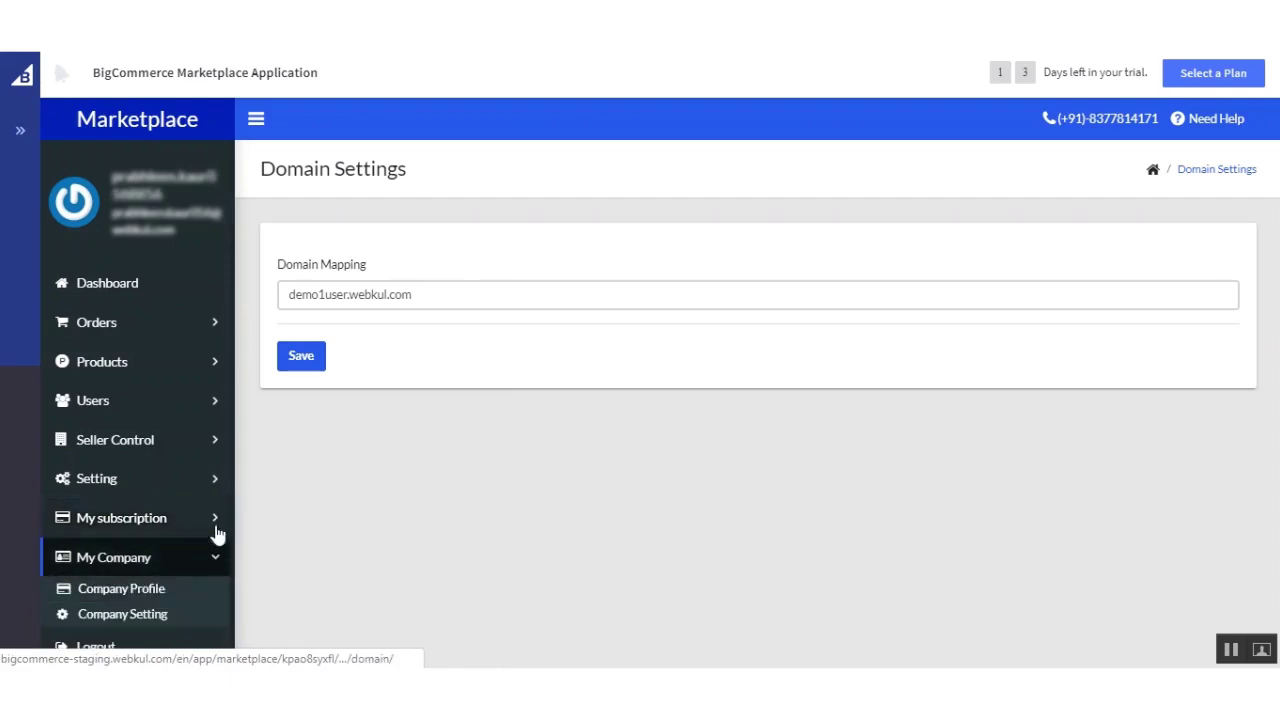
pyautogui.click(129, 491)
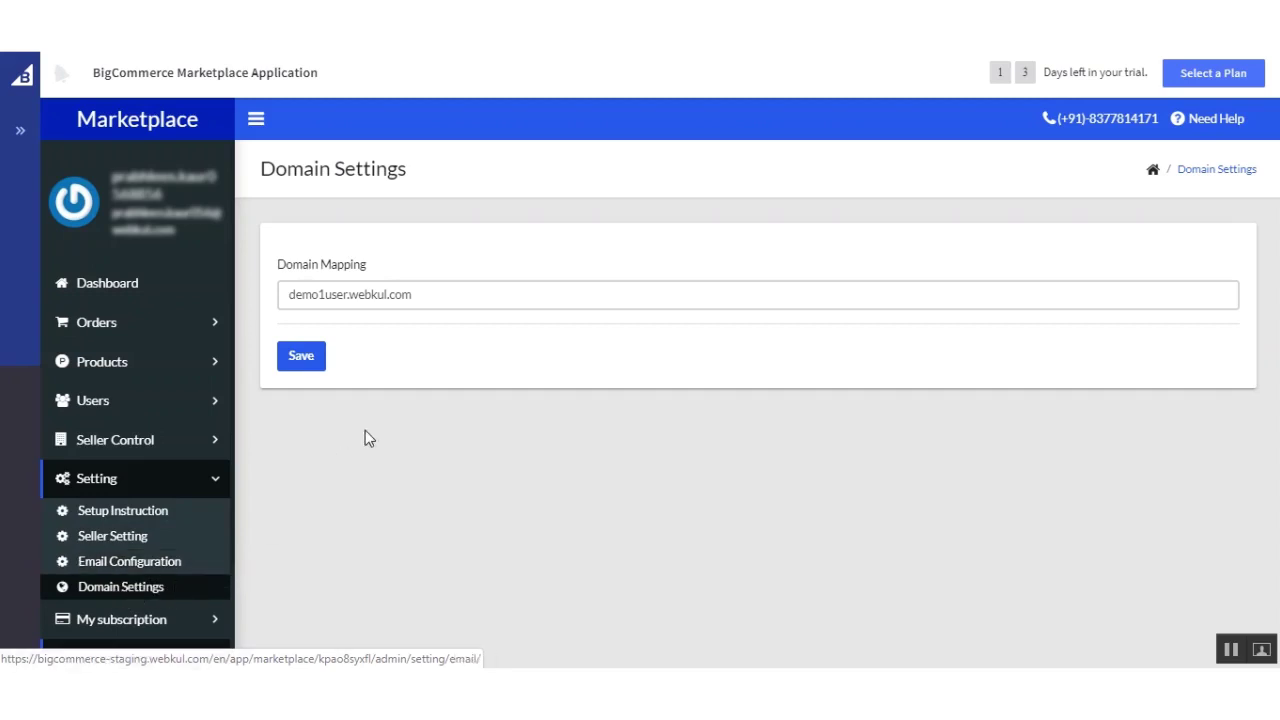
pyautogui.click(171, 485)
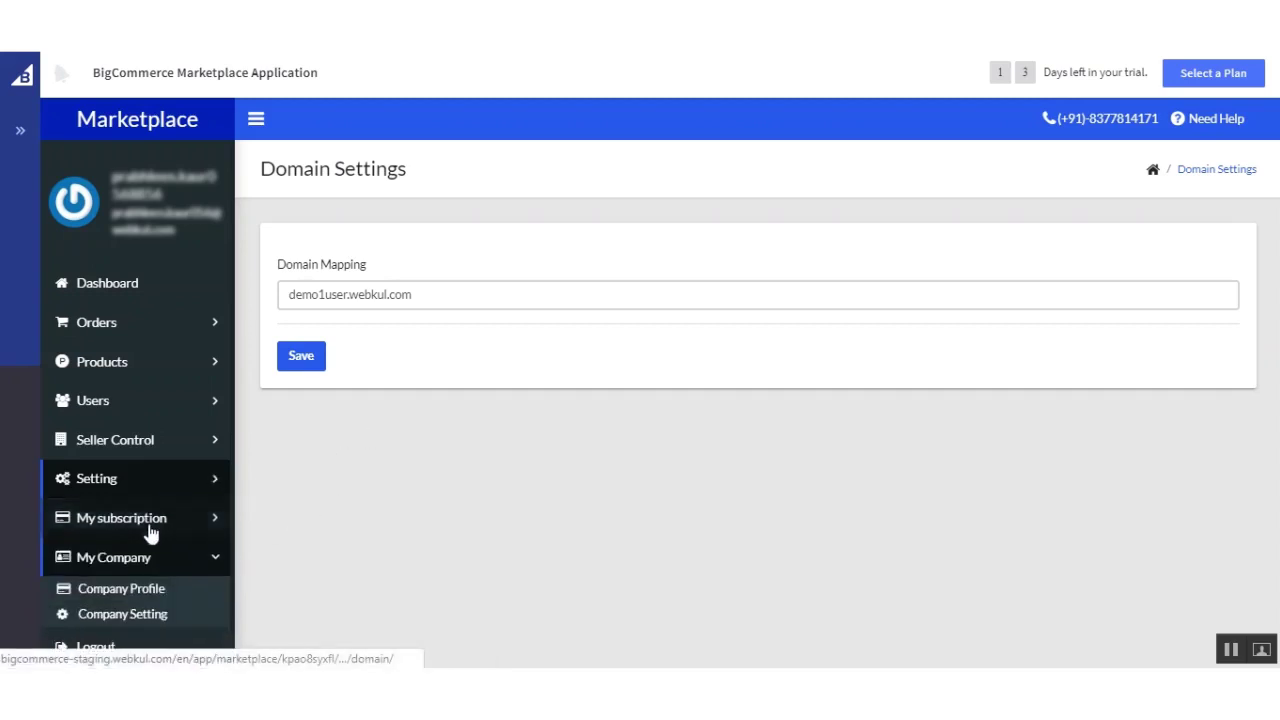
pyautogui.click(150, 563)
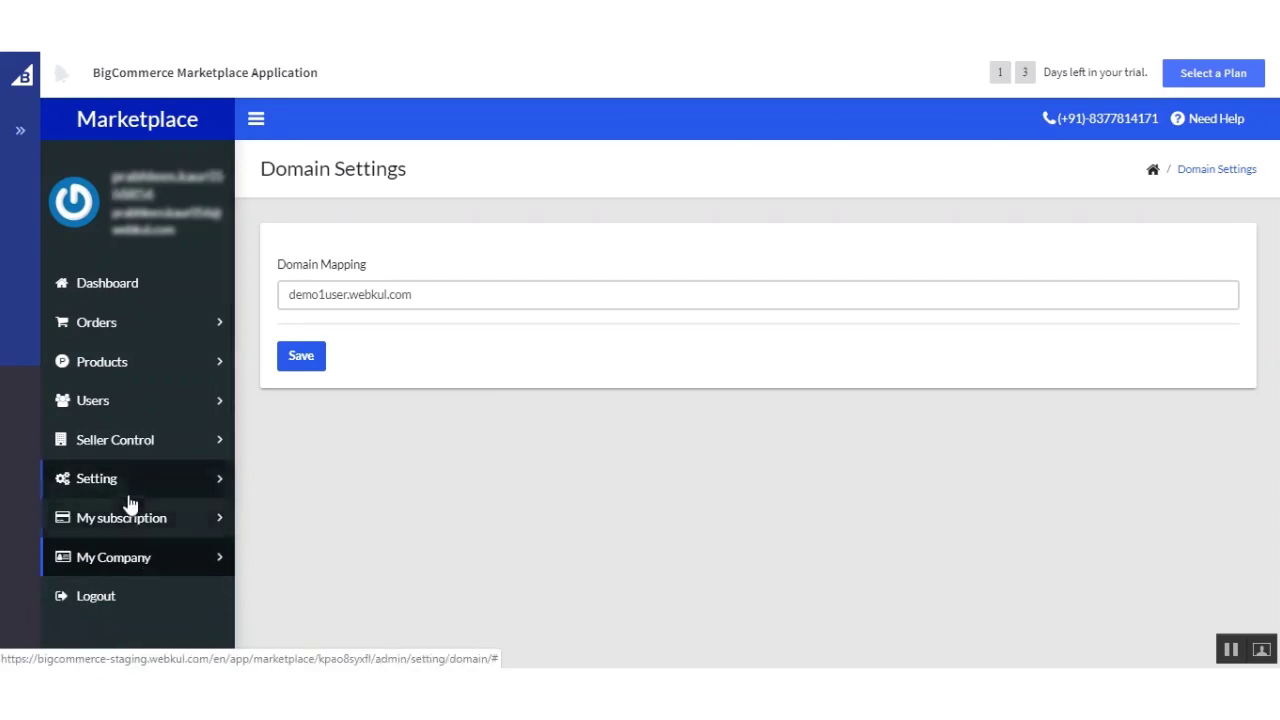